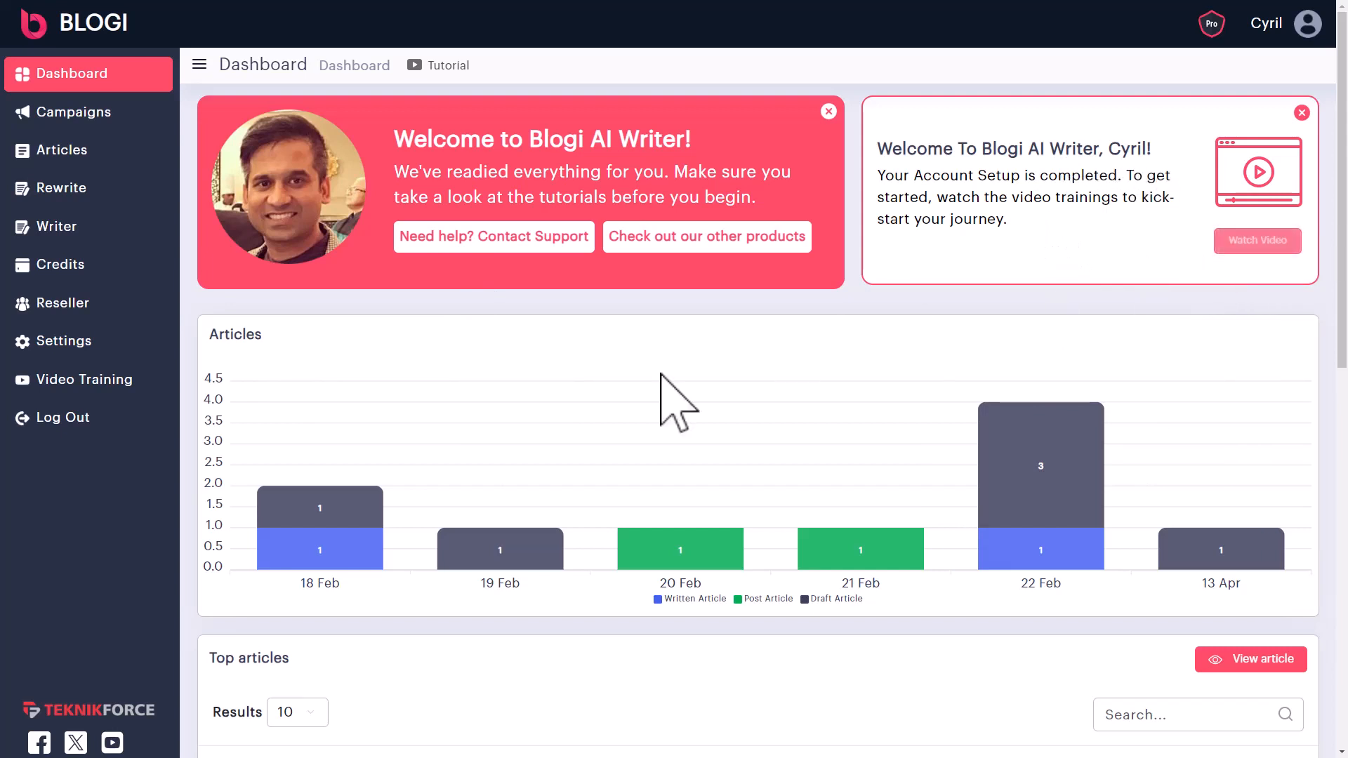
- Scroll the articles list and open the details of 'Fizika Parçacıqlarının Metafizika Mənafelərinə Tətbiqi'
scroll(450, 466, "down", 1)
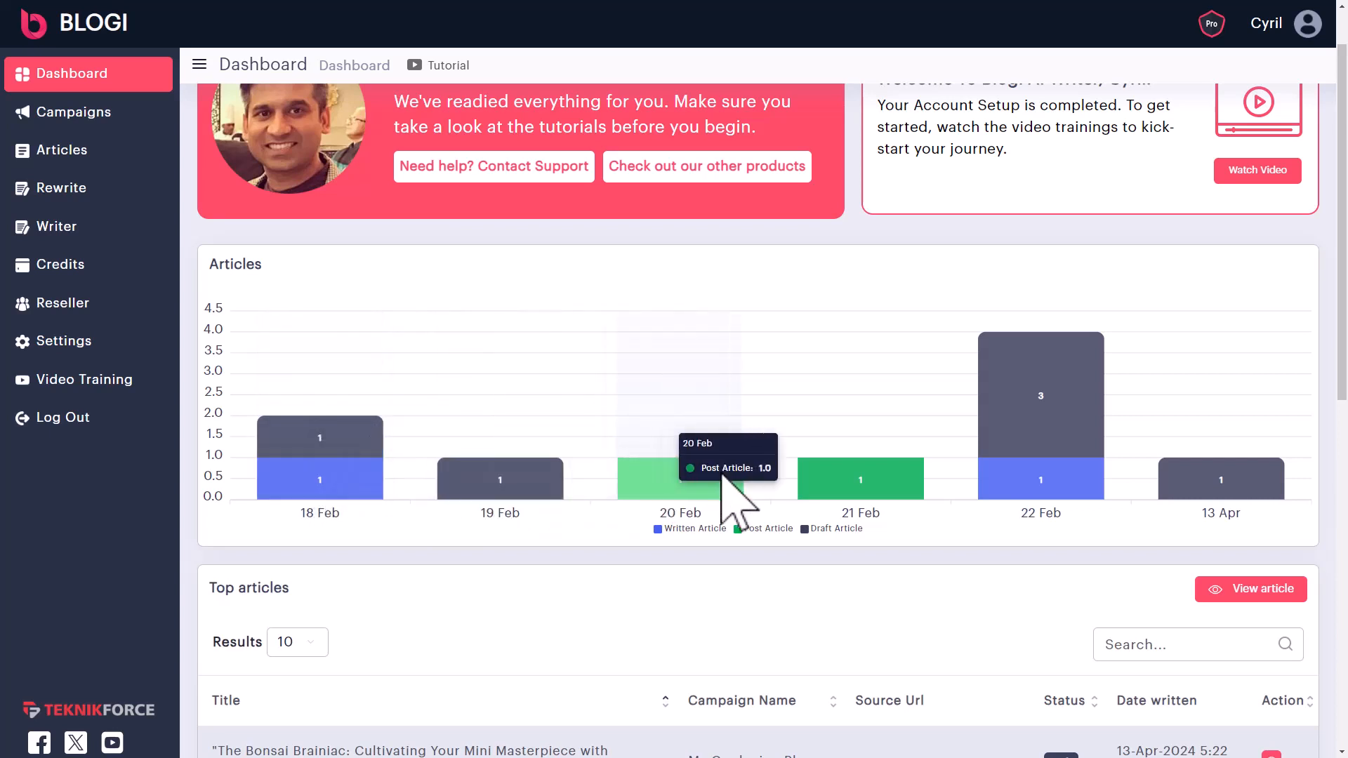
scroll(273, 390, "down", 1)
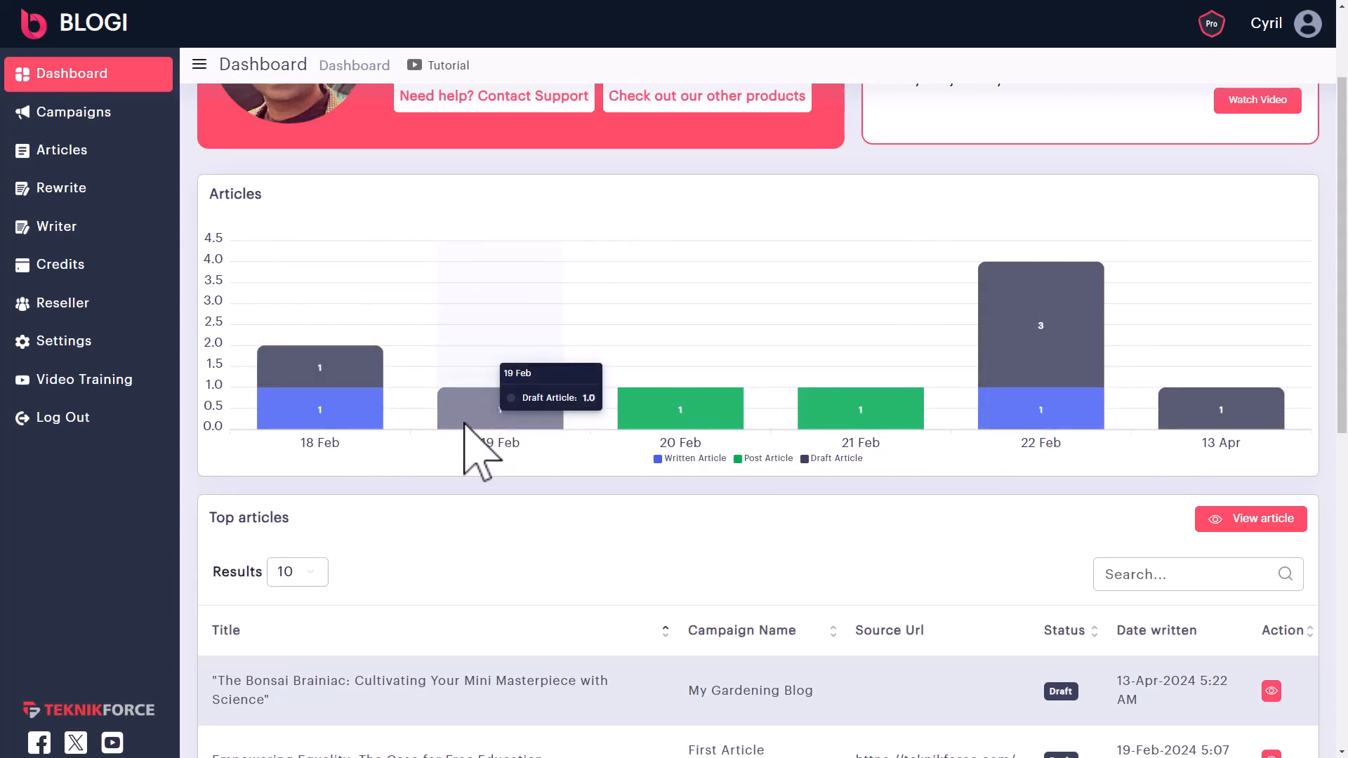
scroll(489, 414, "down", 4)
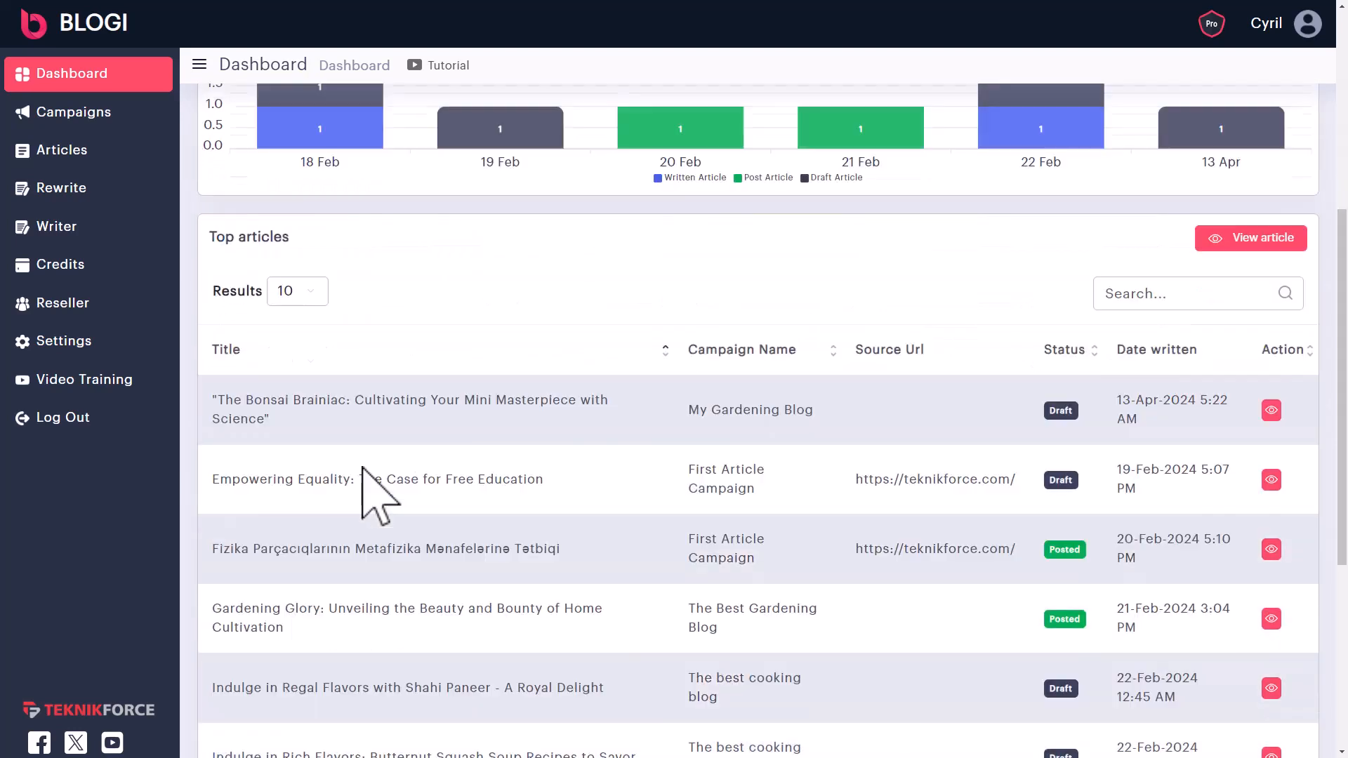
scroll(435, 460, "down", 3)
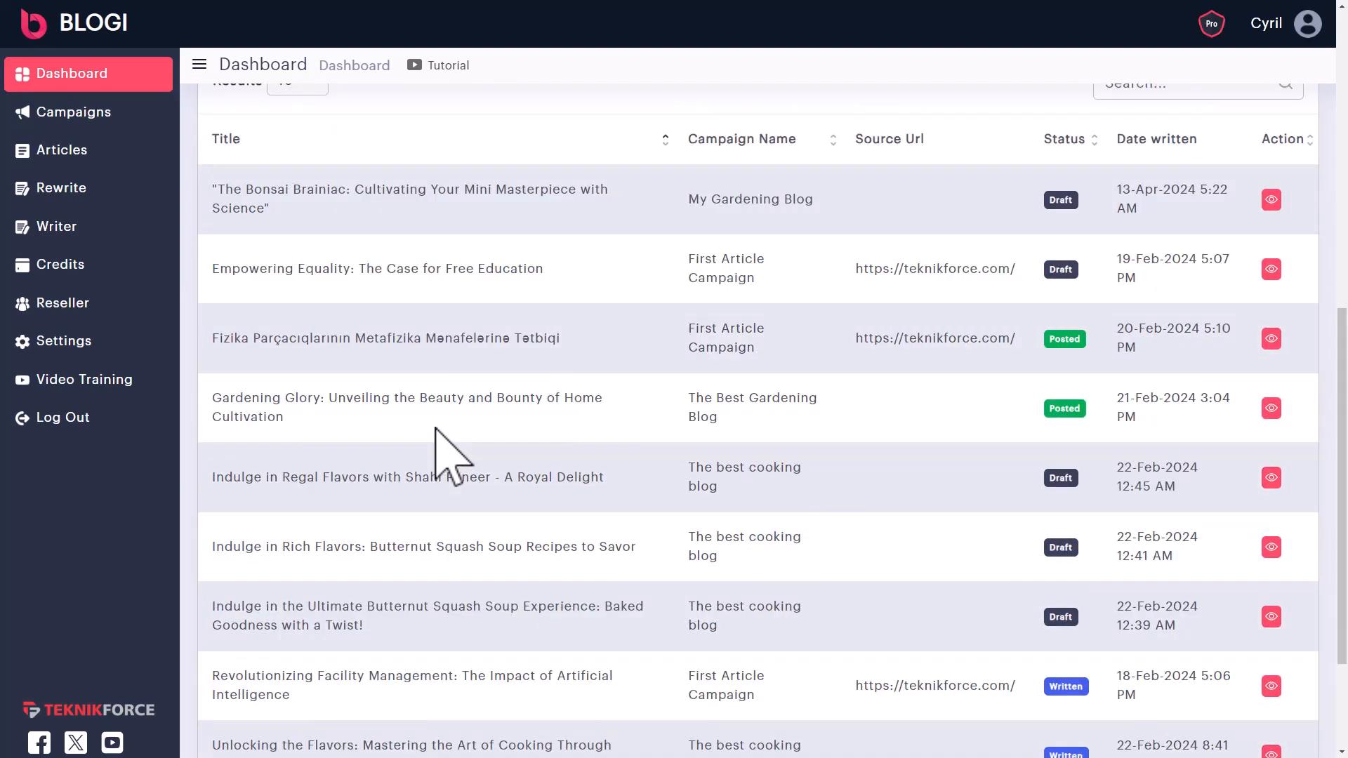
scroll(436, 429, "down", 1)
scroll(1083, 481, "down", 2)
scroll(1152, 535, "up", 7)
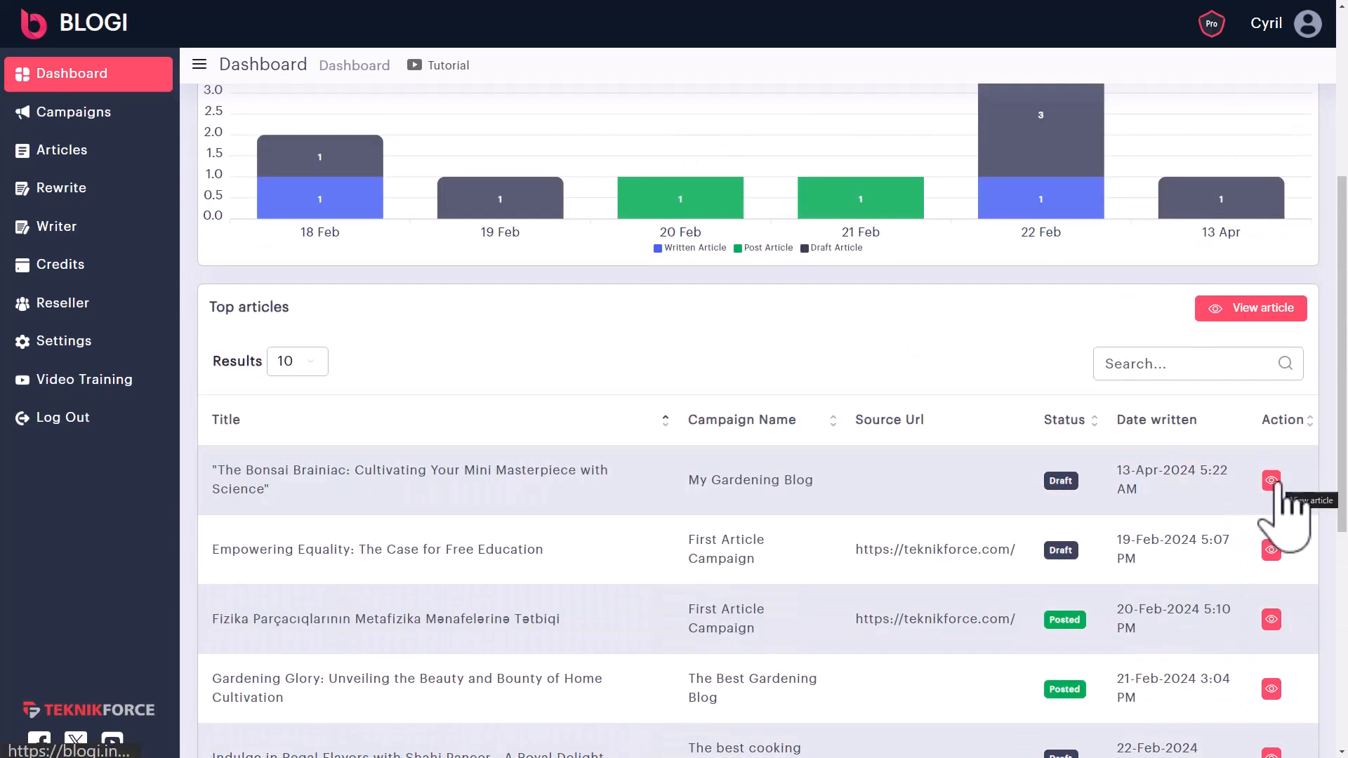
left_click(1271, 619)
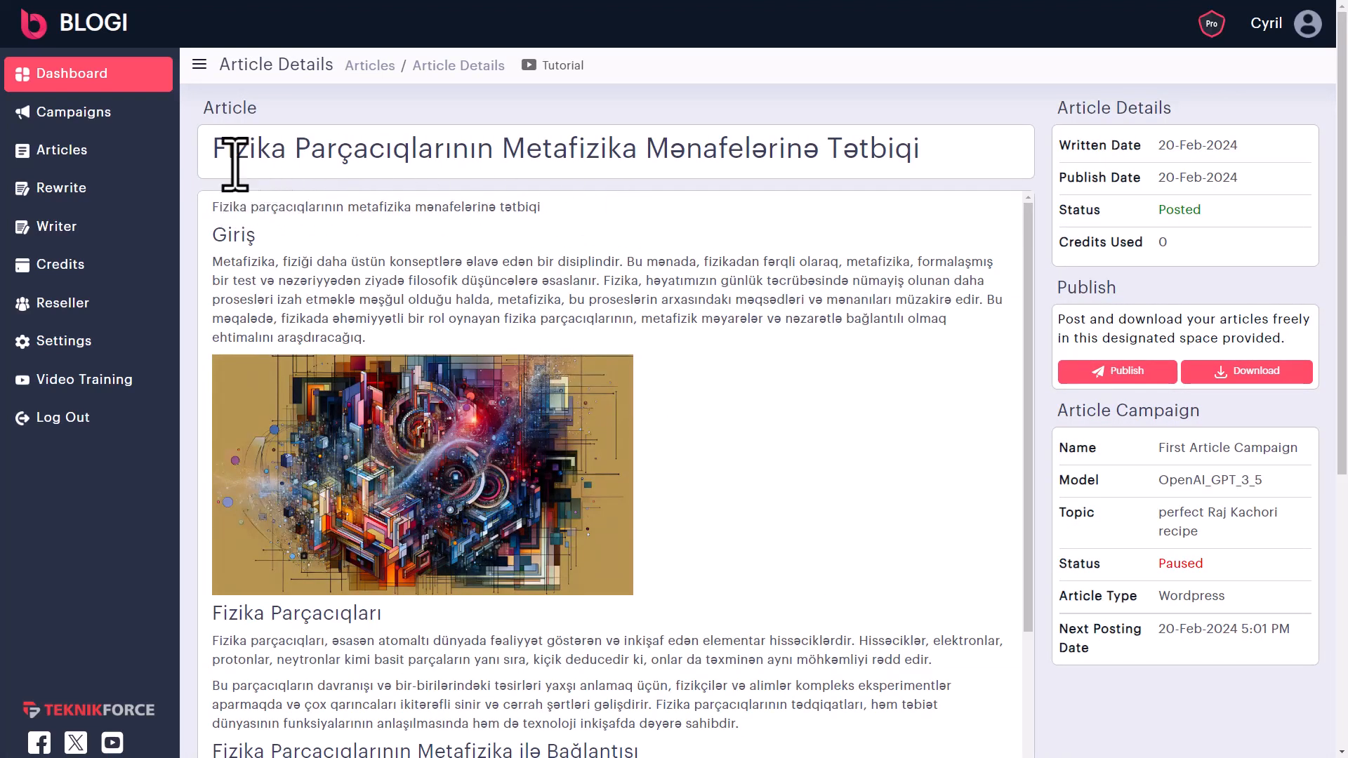
left_click_drag(235, 165, 402, 157)
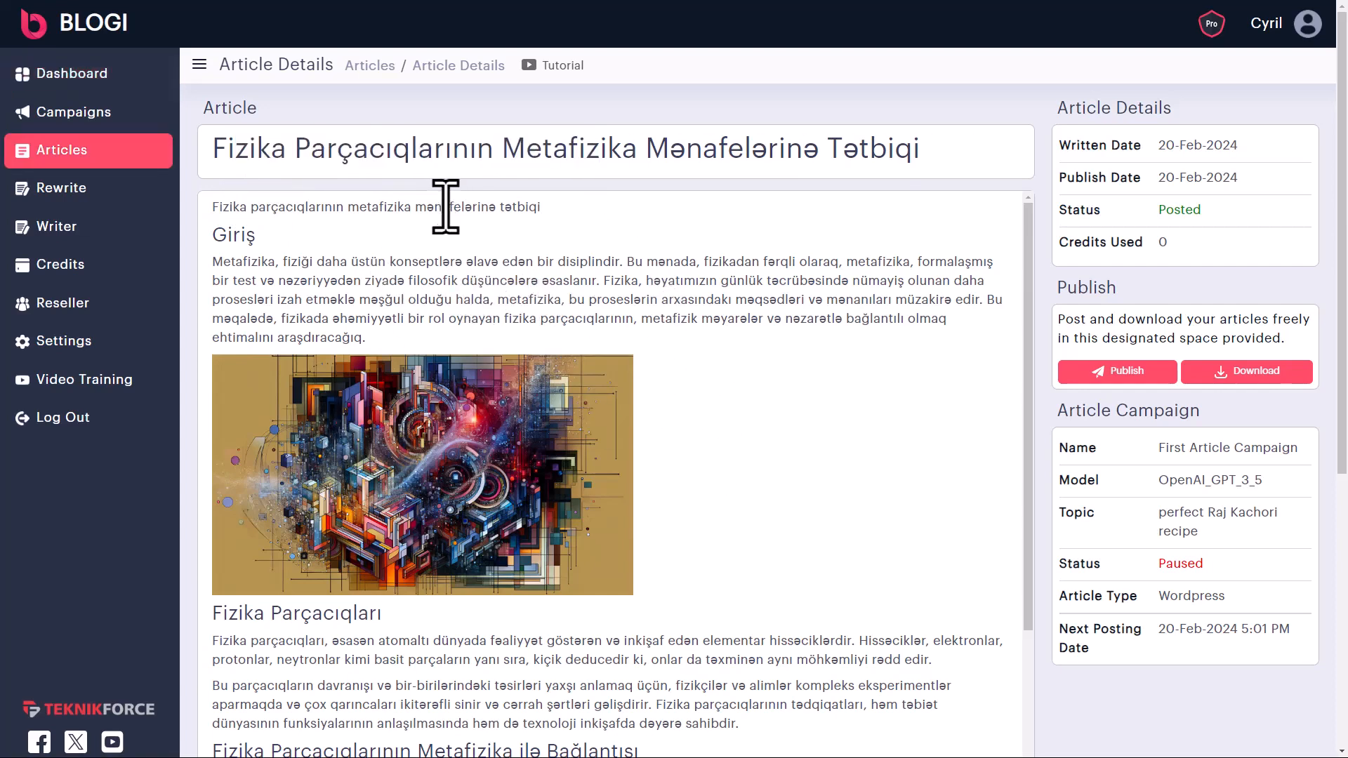
- Go back to the full articles list using the page's Back option
scroll(762, 393, "down", 1)
right_click(766, 380)
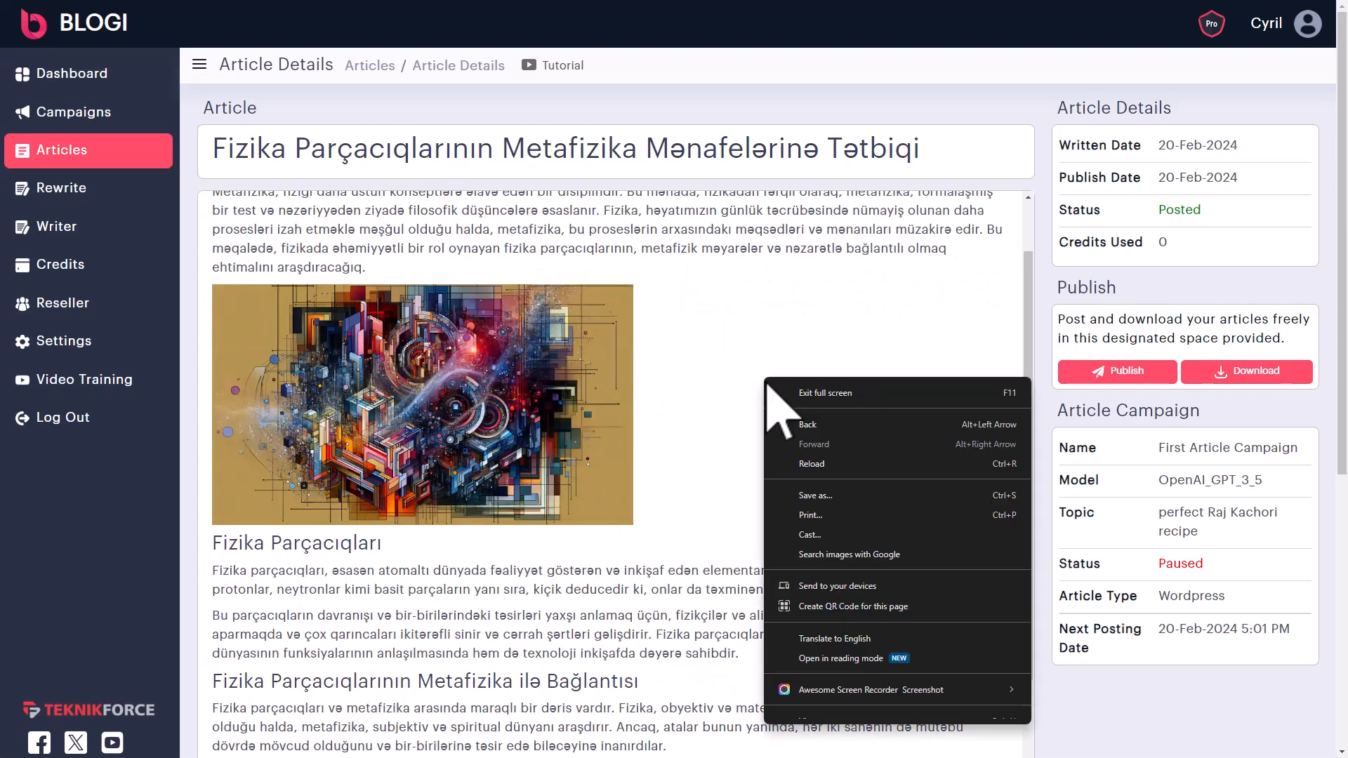
left_click(807, 425)
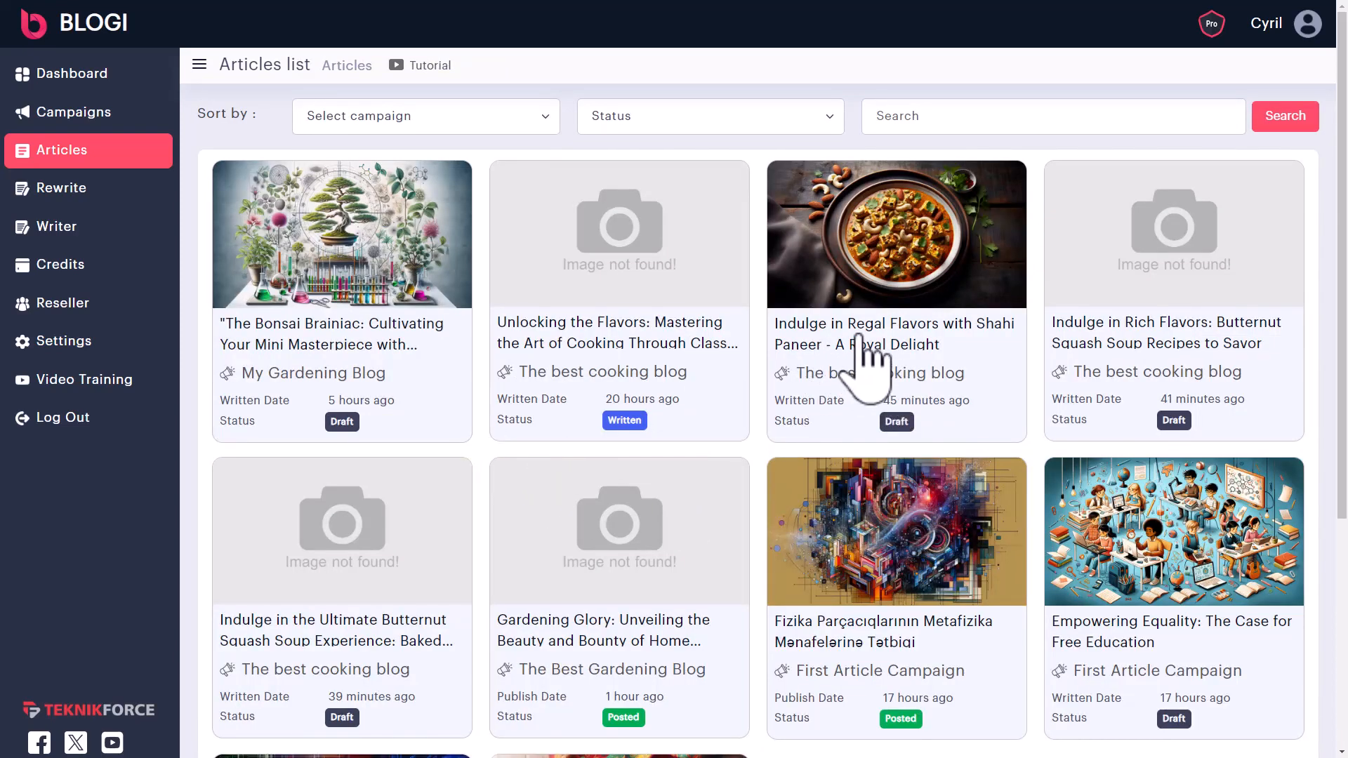
- Open the draft 'Indulge in Regal Flavors with Shahi Paneer - A Royal Delight' and look over its title
left_click(870, 375)
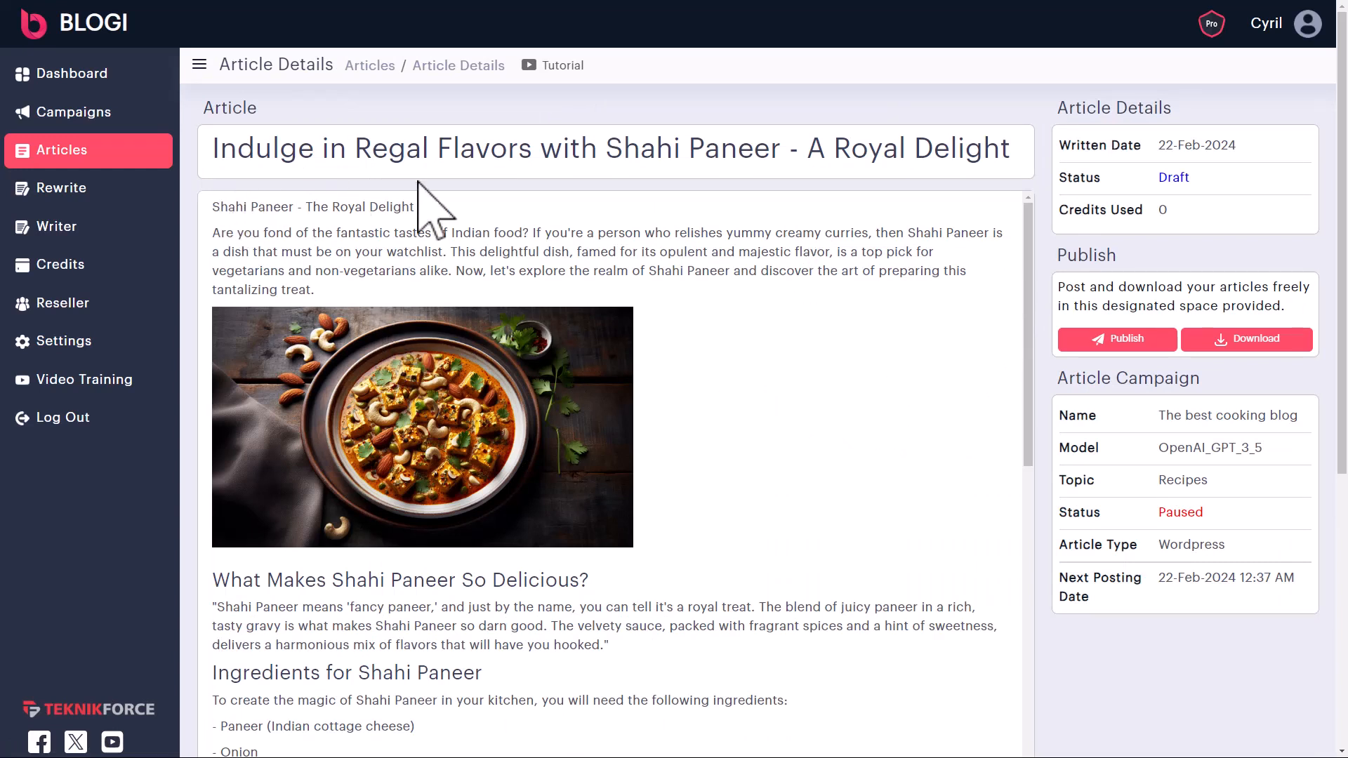
left_click_drag(298, 149, 627, 160)
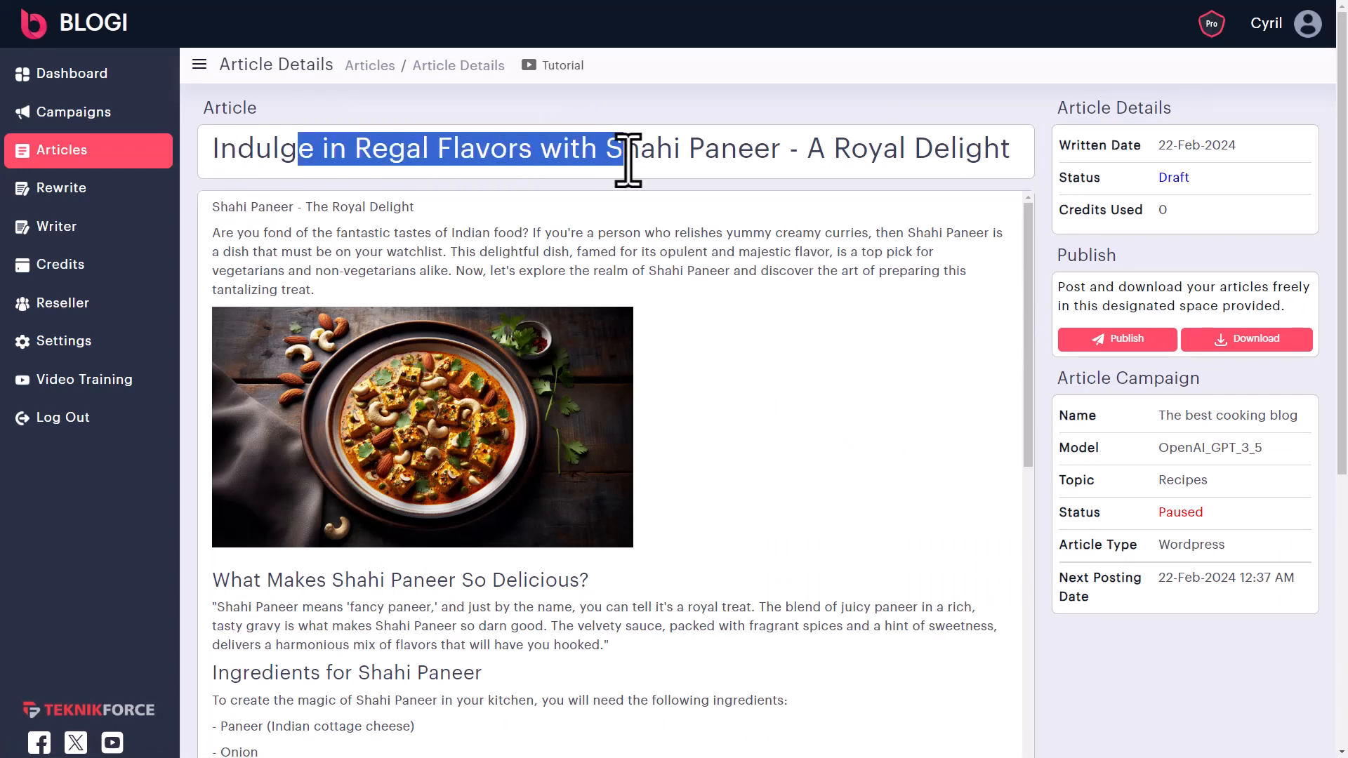
left_click(542, 355)
scroll(379, 415, "down", 1)
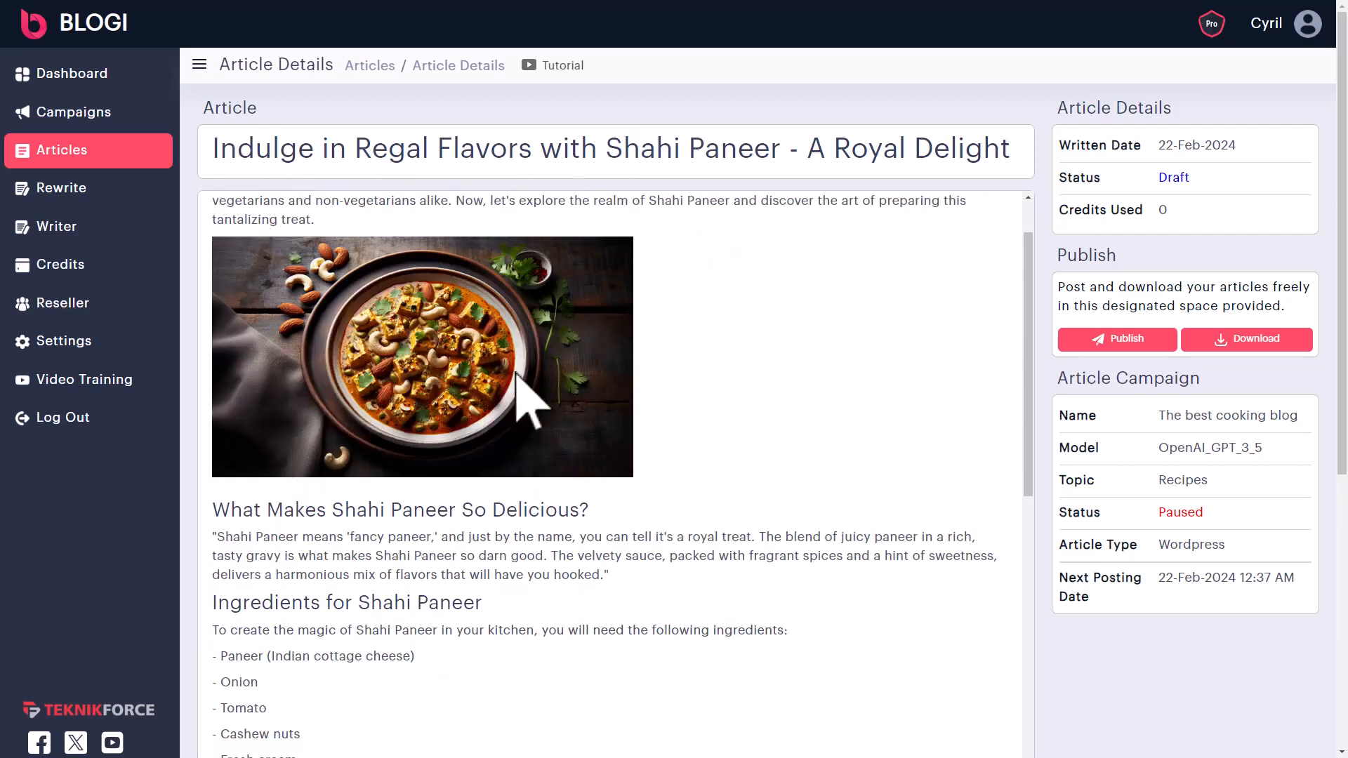
scroll(551, 377, "up", 1)
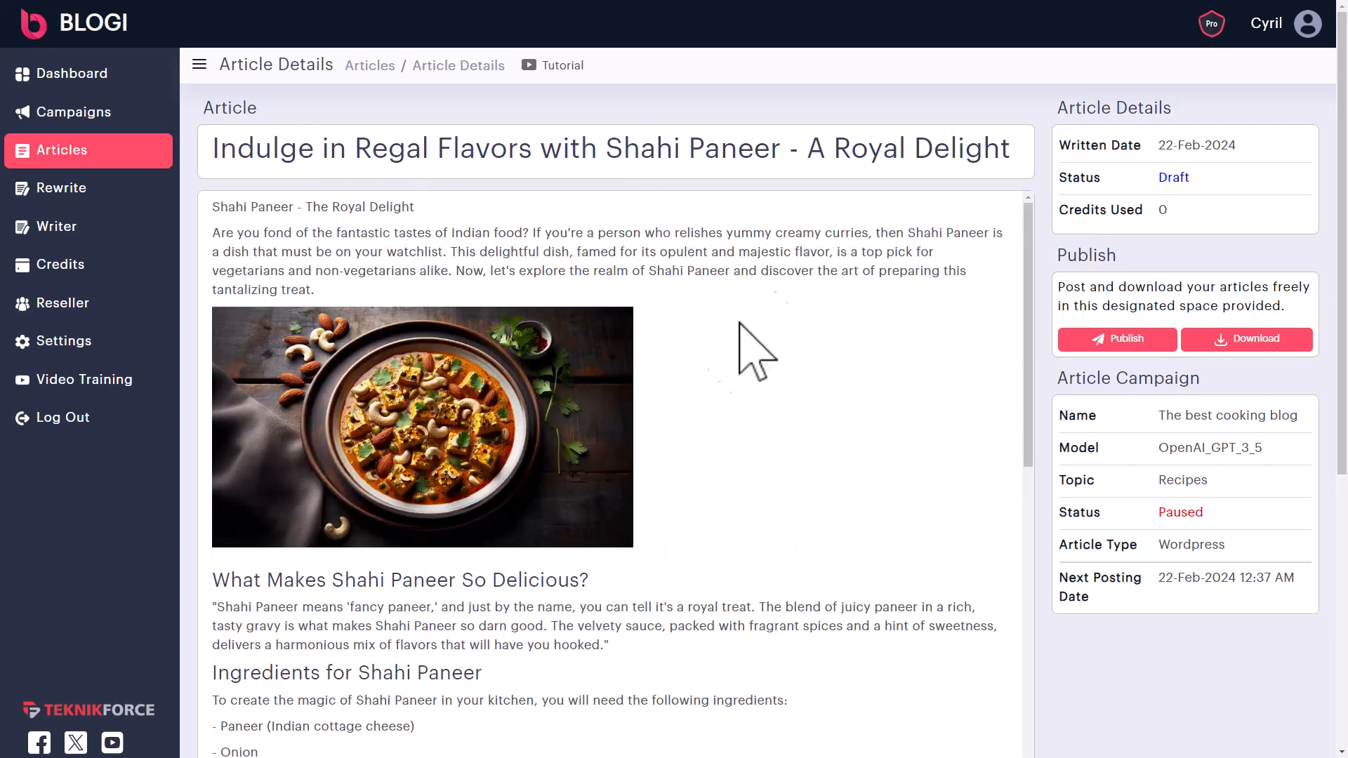
- Scroll down to the Shahi Paneer ingredients section and briefly highlight it
scroll(415, 407, "down", 1)
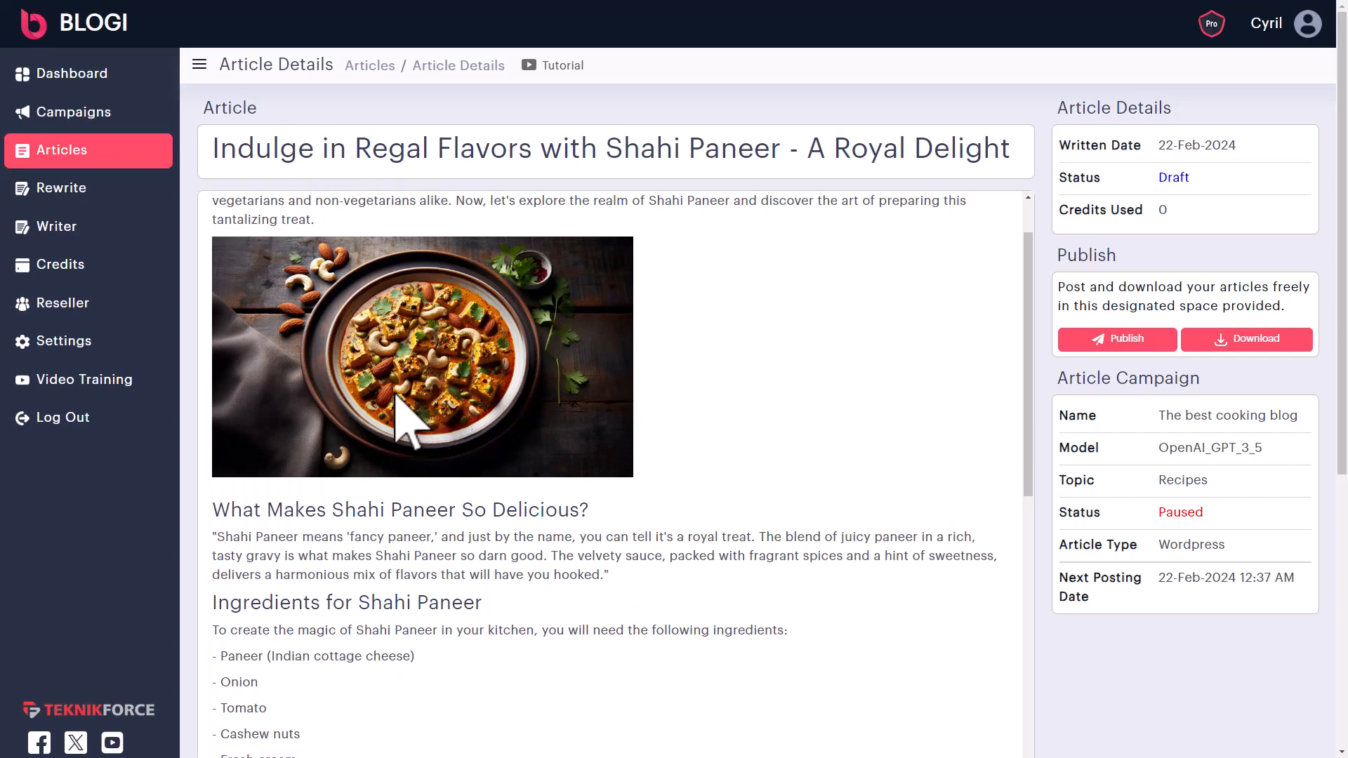
scroll(435, 467, "down", 2)
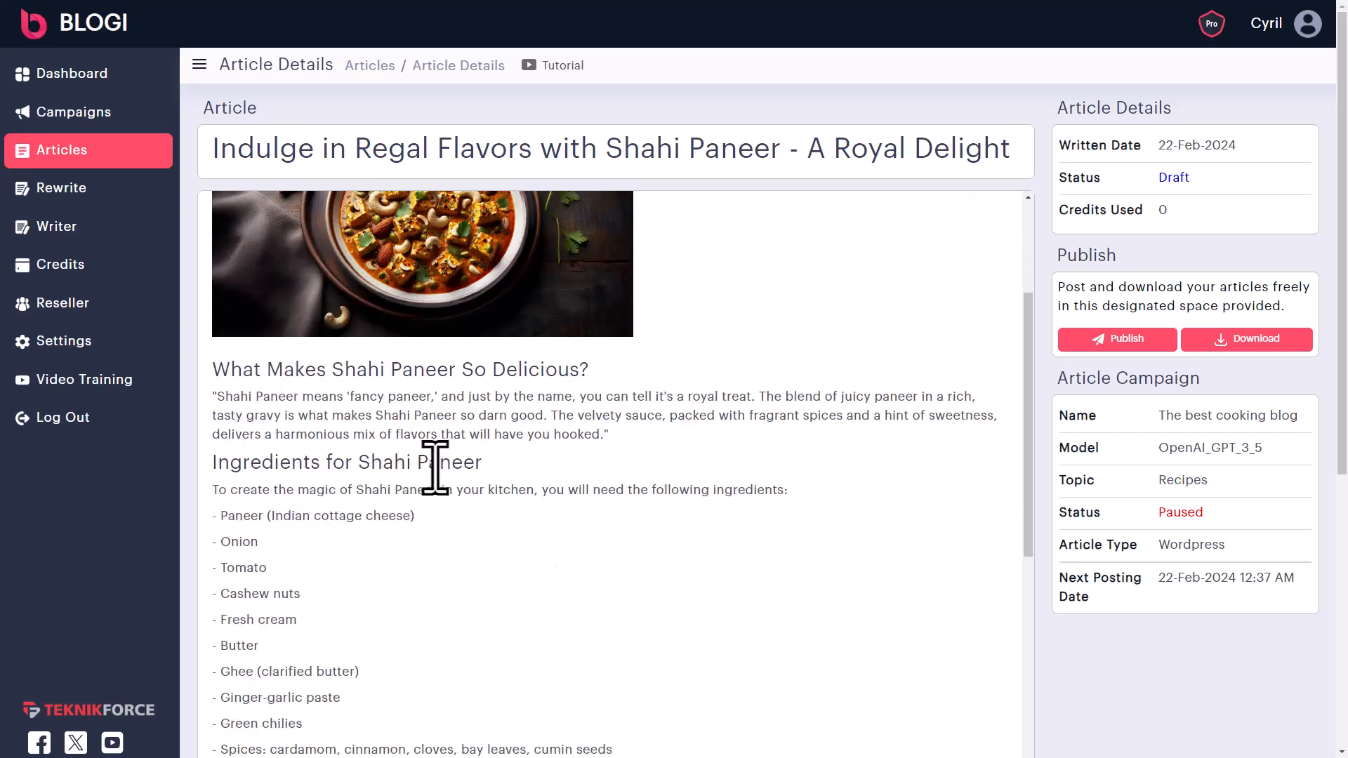
scroll(284, 369, "down", 1)
scroll(288, 379, "down", 1)
scroll(274, 337, "up", 1)
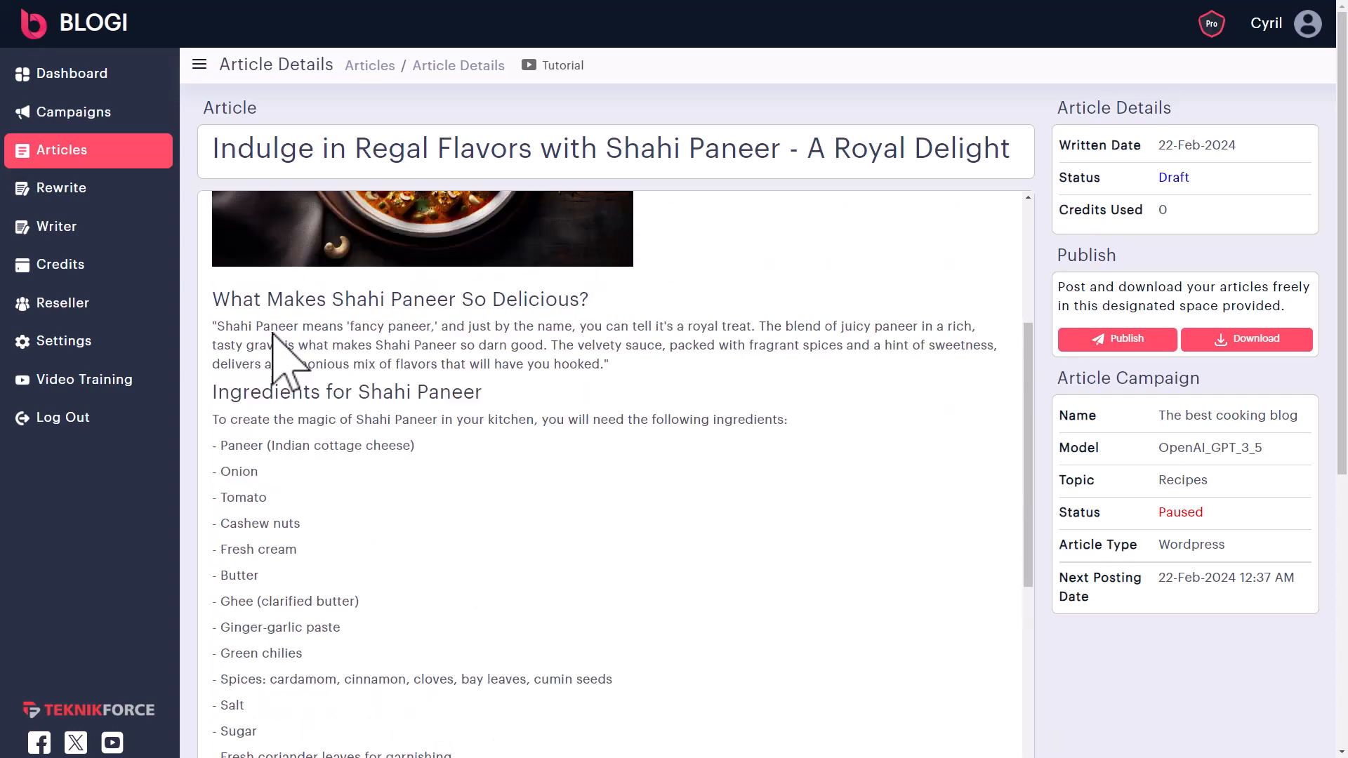
scroll(243, 559, "down", 2)
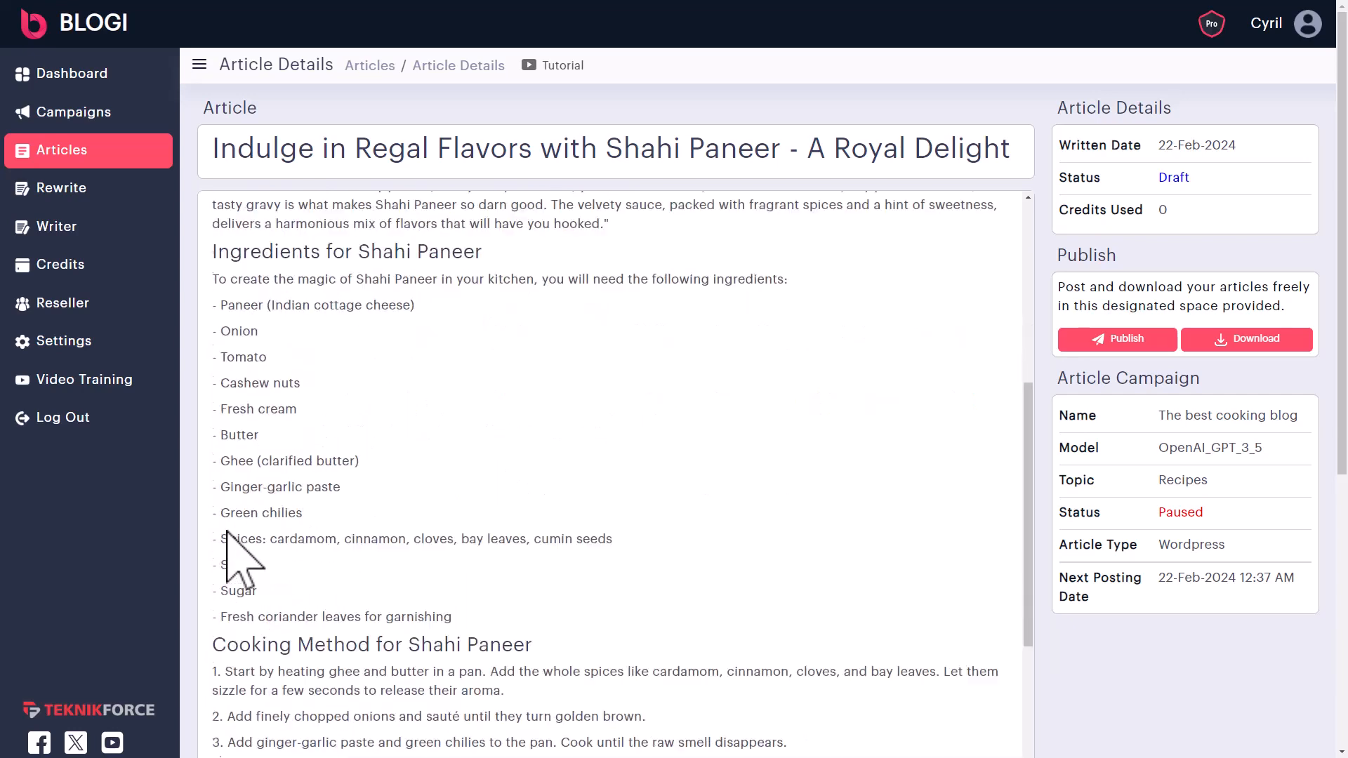
left_click_drag(256, 252, 438, 312)
left_click(436, 406)
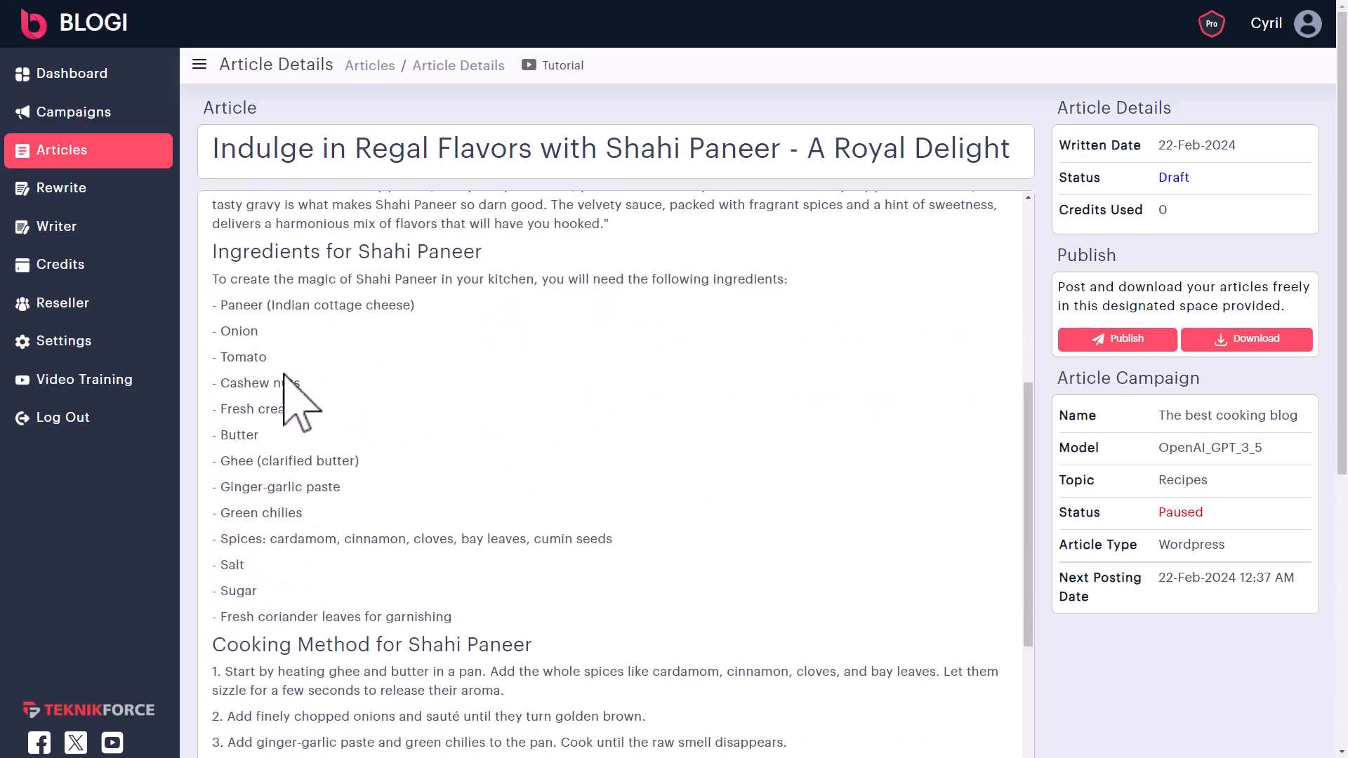
- Read through the rest of the recipe and the article's meta fields
scroll(379, 492, "down", 2)
scroll(382, 520, "down", 3)
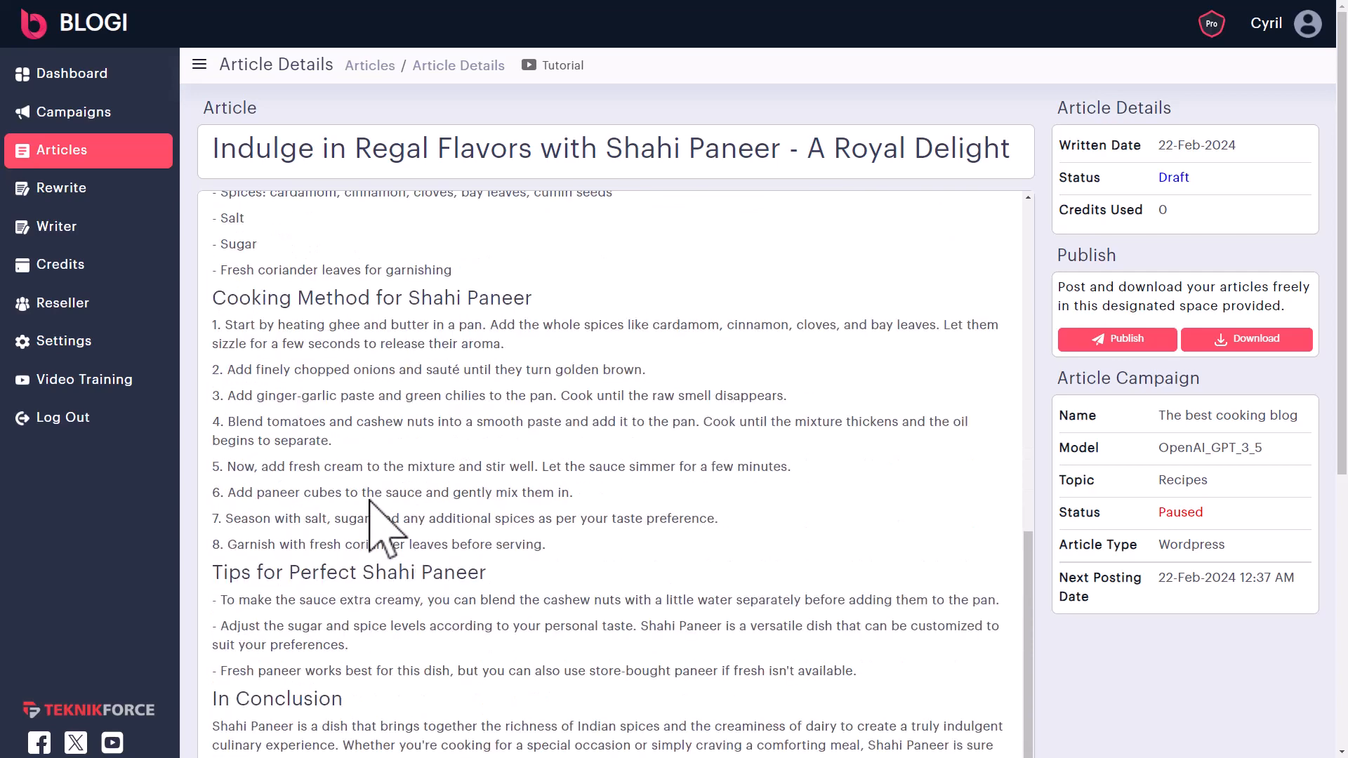
scroll(421, 540, "down", 3)
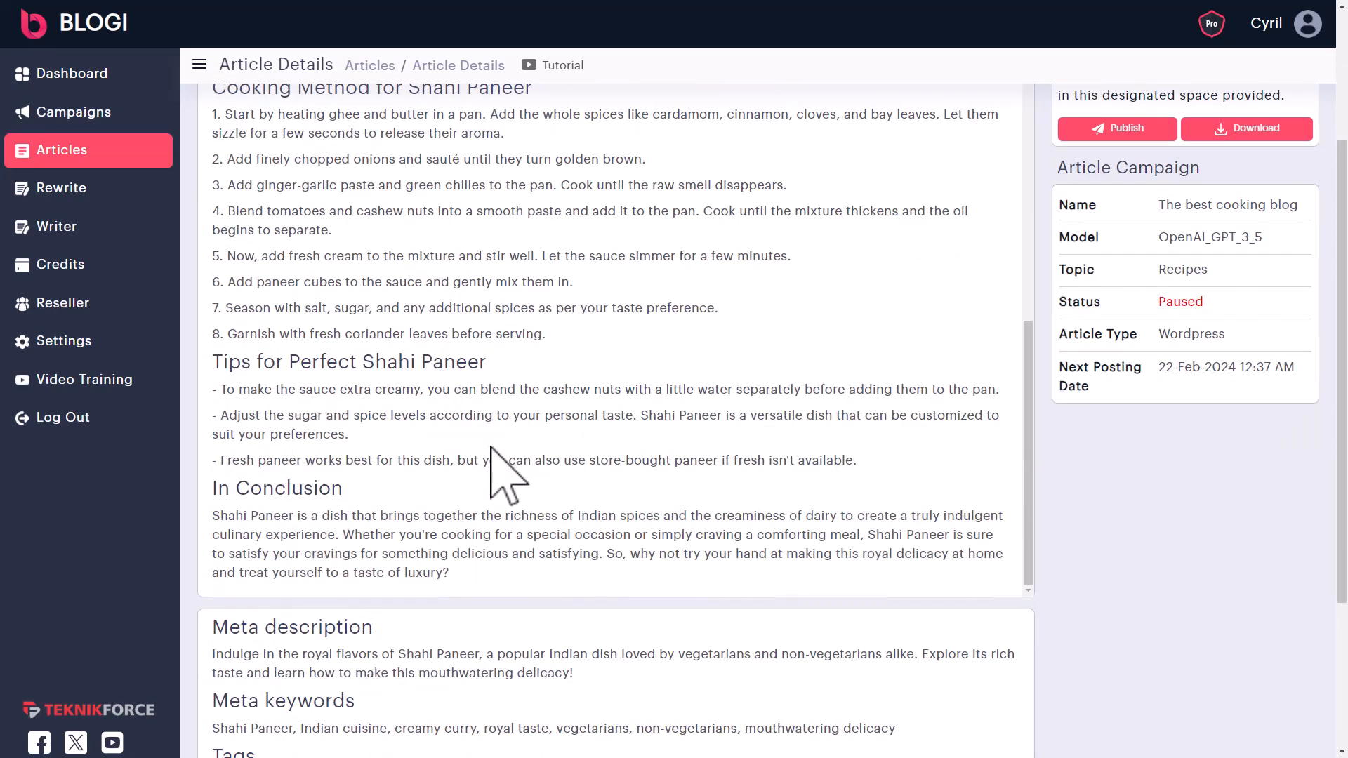
scroll(490, 464, "down", 3)
scroll(442, 491, "up", 5)
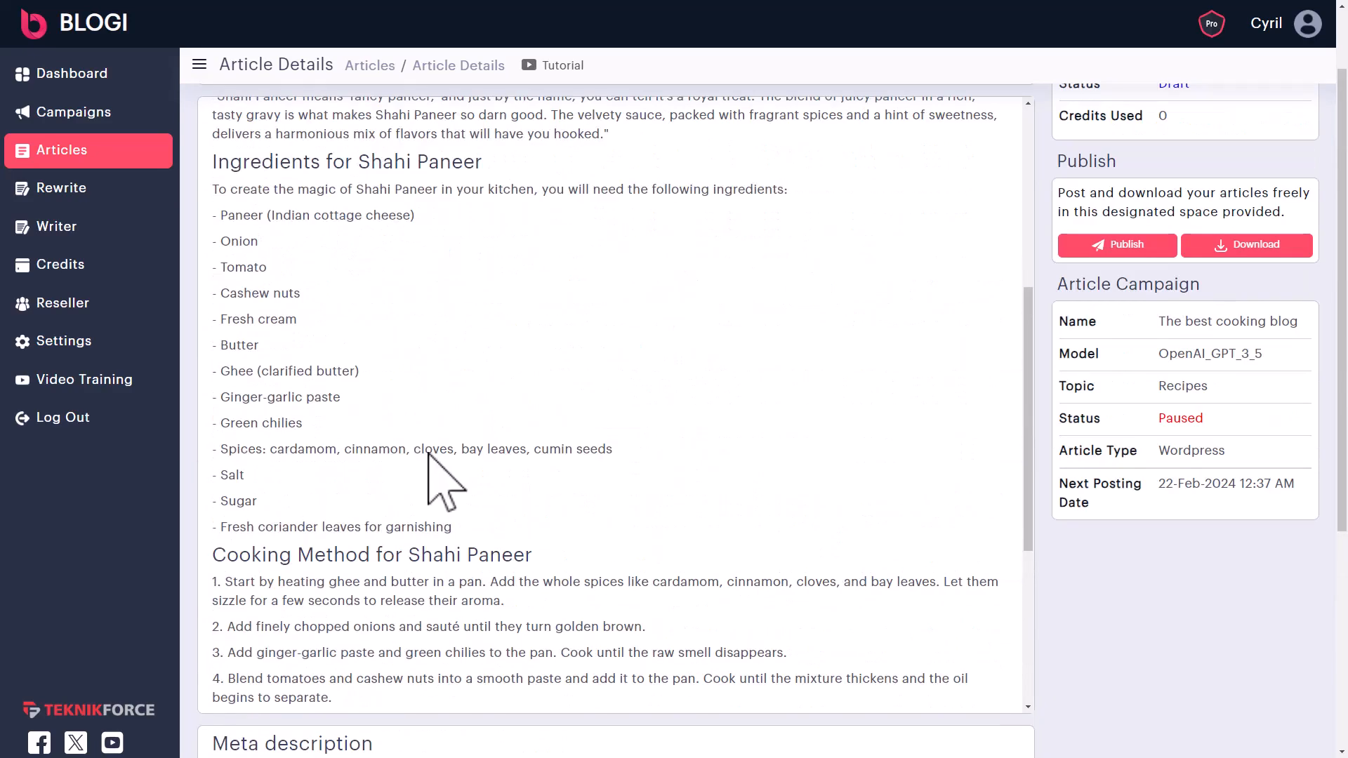
scroll(406, 256, "up", 5)
scroll(445, 292, "down", 8)
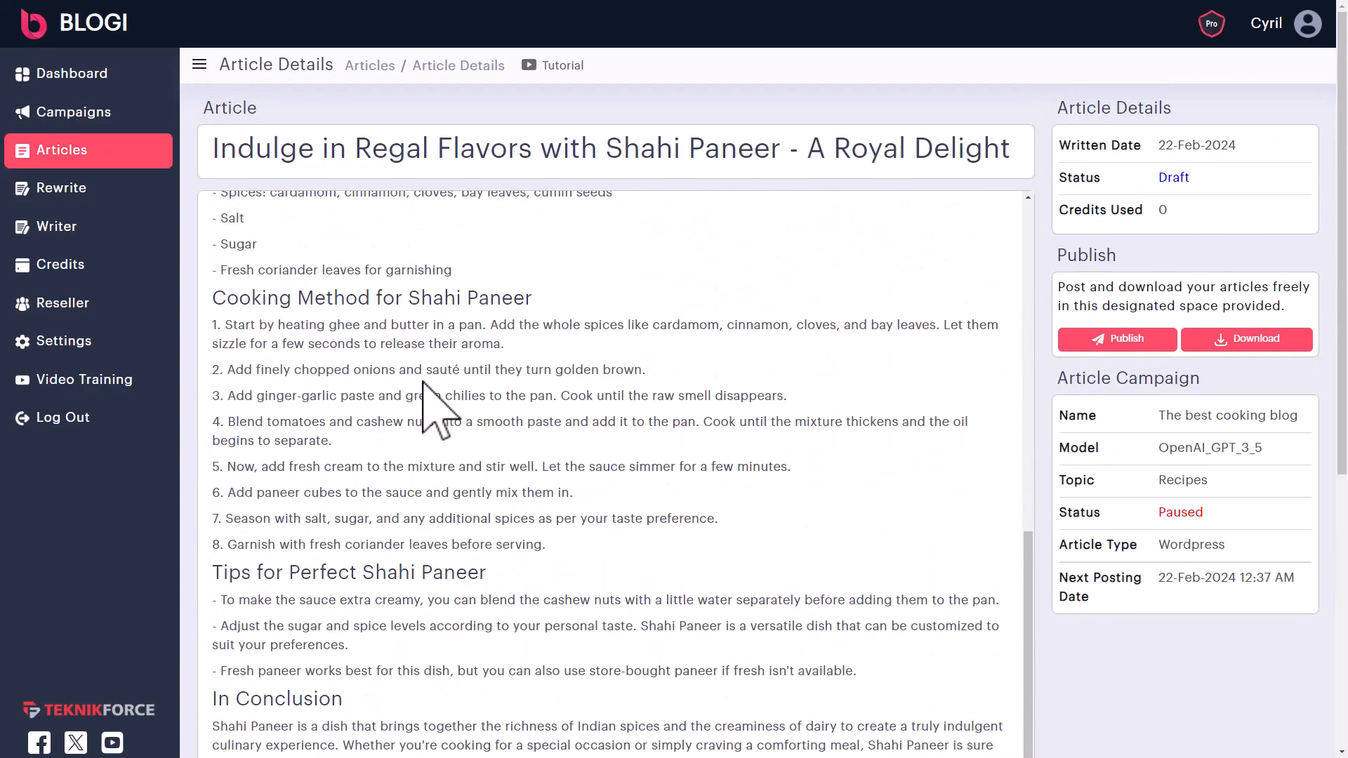
scroll(430, 407, "down", 6)
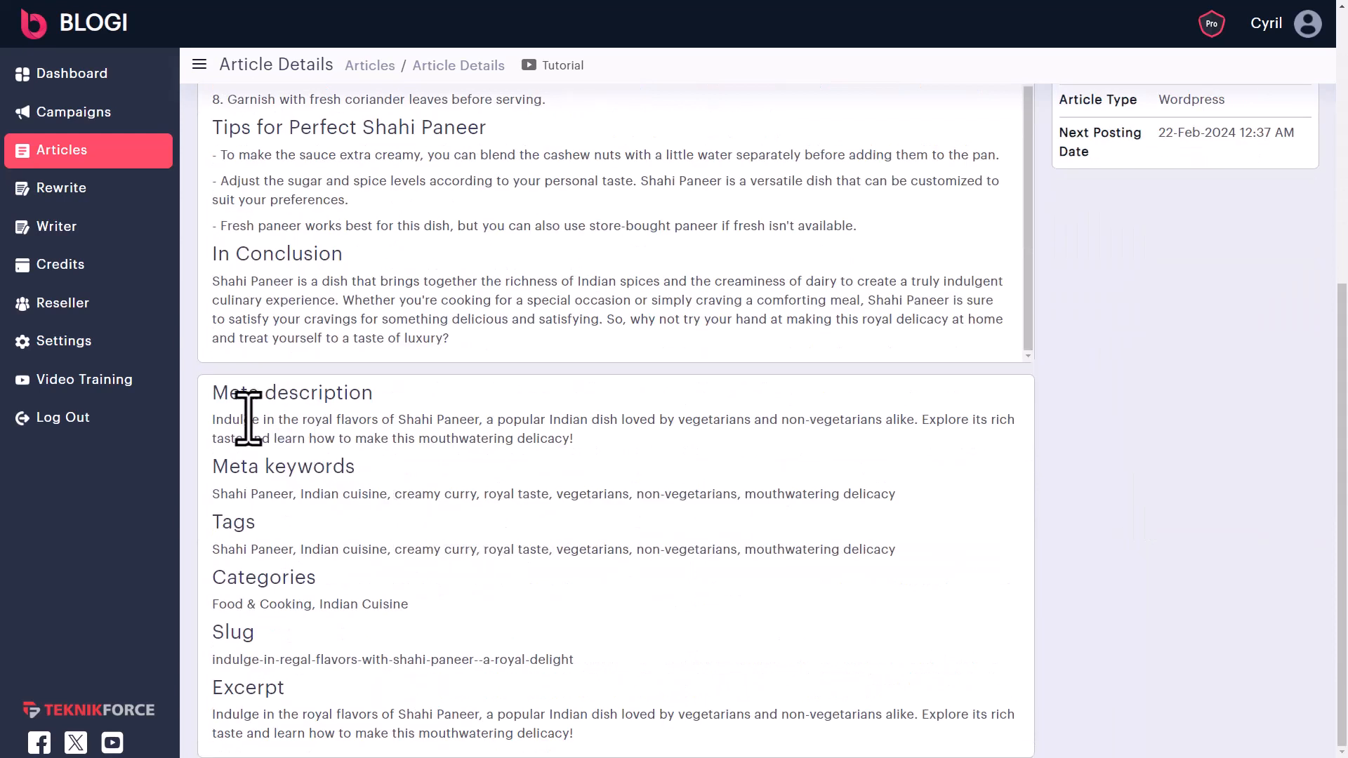
left_click_drag(251, 419, 565, 447)
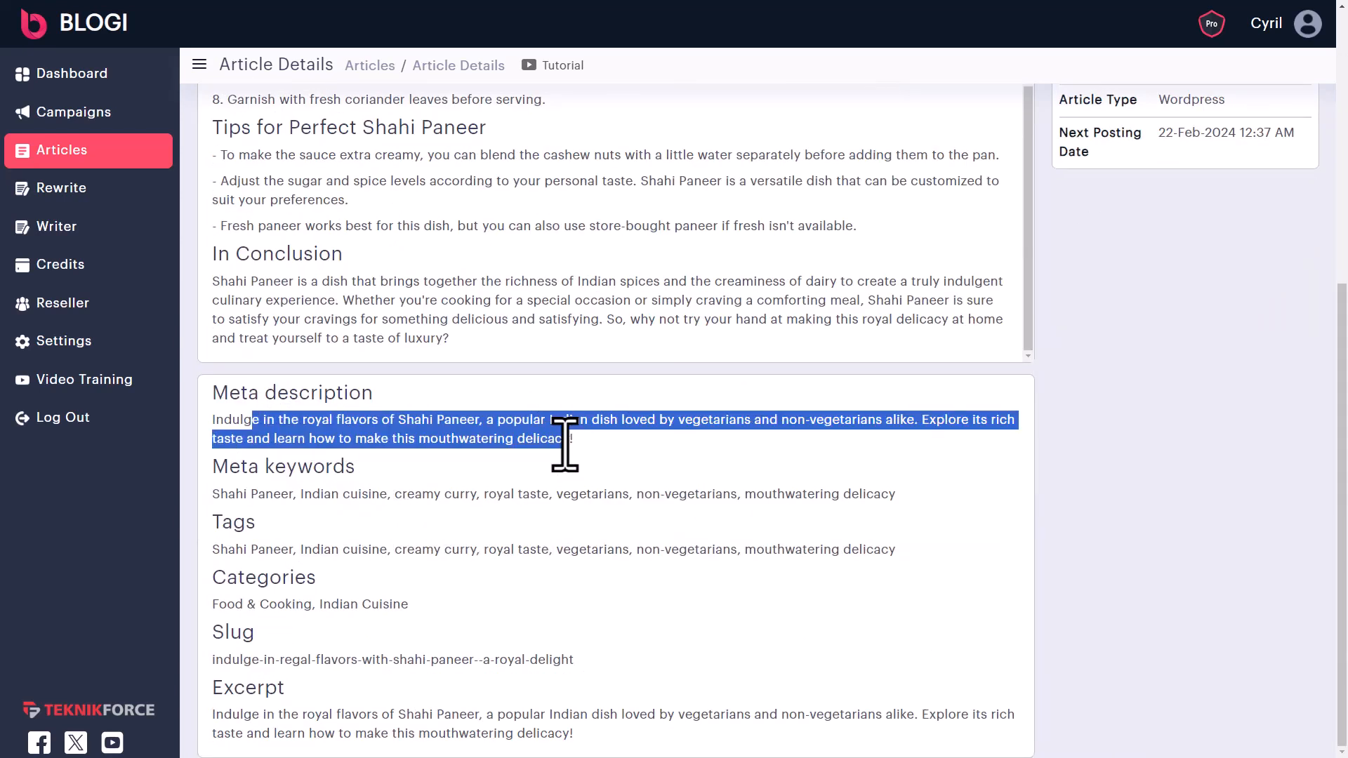
left_click(227, 514)
left_click_drag(236, 493, 879, 501)
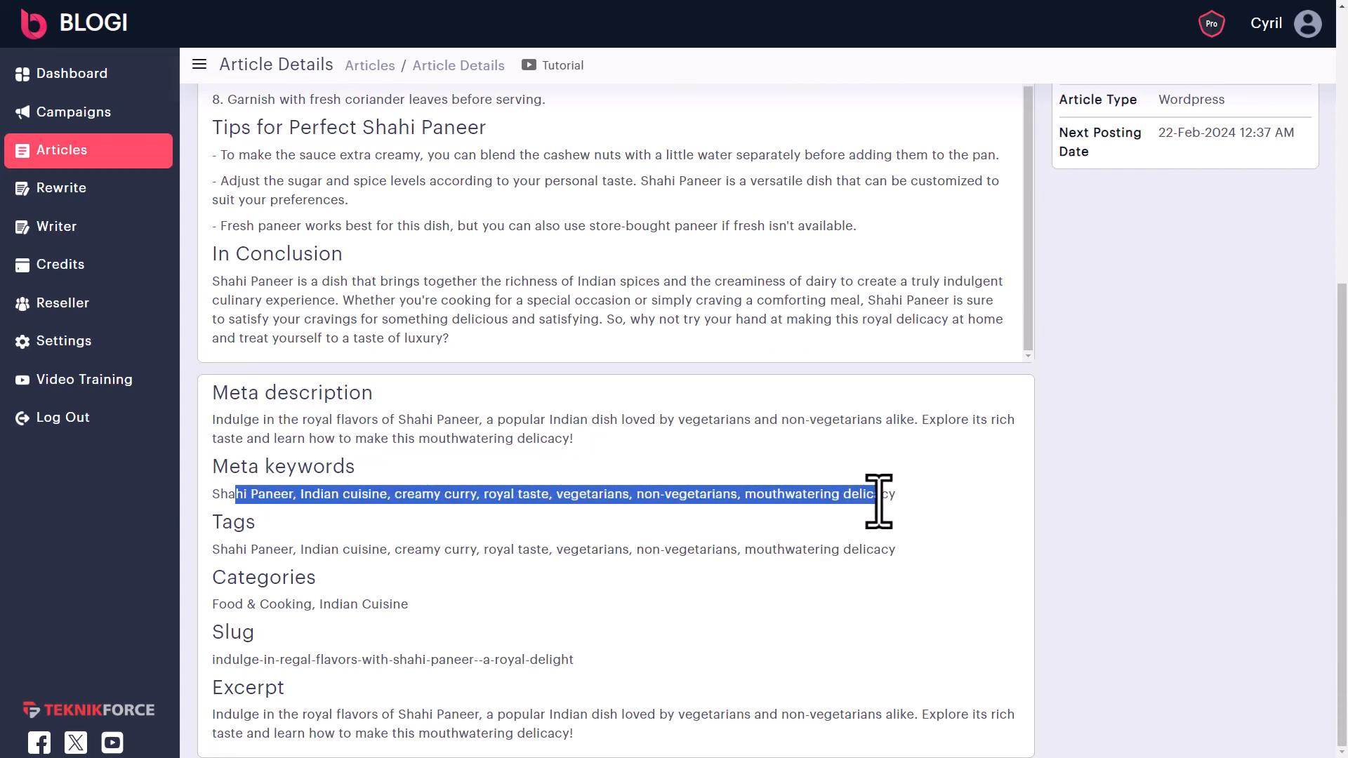
left_click_drag(312, 495, 700, 495)
left_click(812, 518)
left_click_drag(862, 493, 252, 511)
left_click(246, 557)
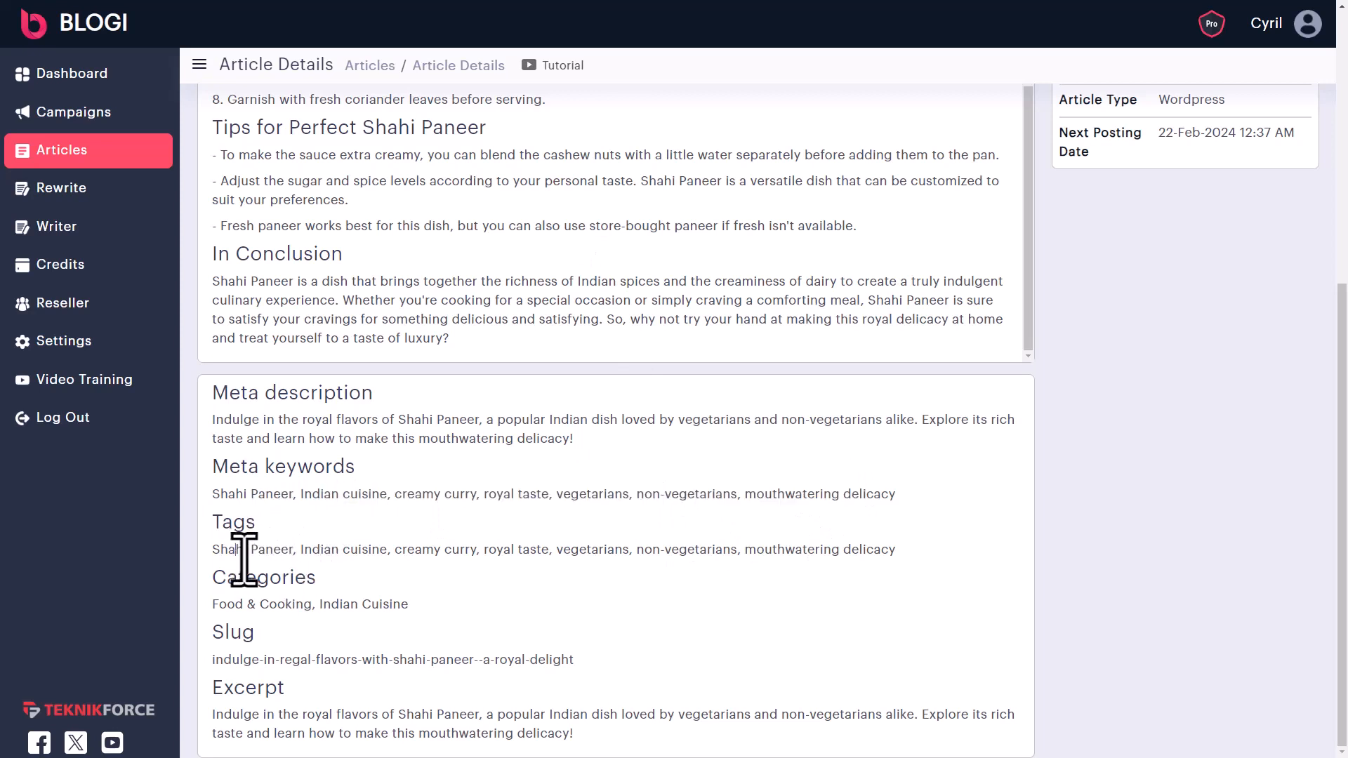
left_click_drag(246, 557, 852, 557)
left_click(850, 551)
left_click_drag(247, 604, 371, 604)
left_click(372, 604)
left_click_drag(241, 672, 538, 663)
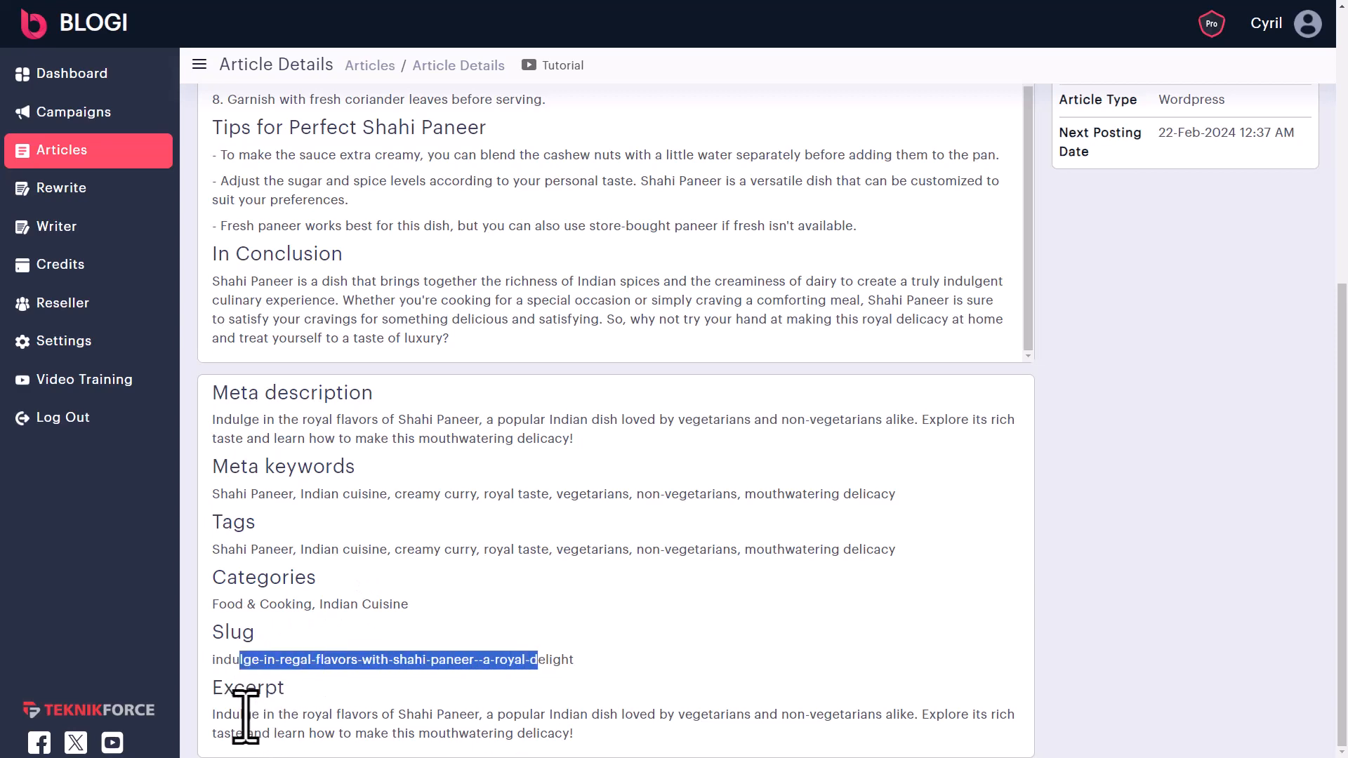
left_click_drag(245, 716, 617, 730)
left_click(588, 713)
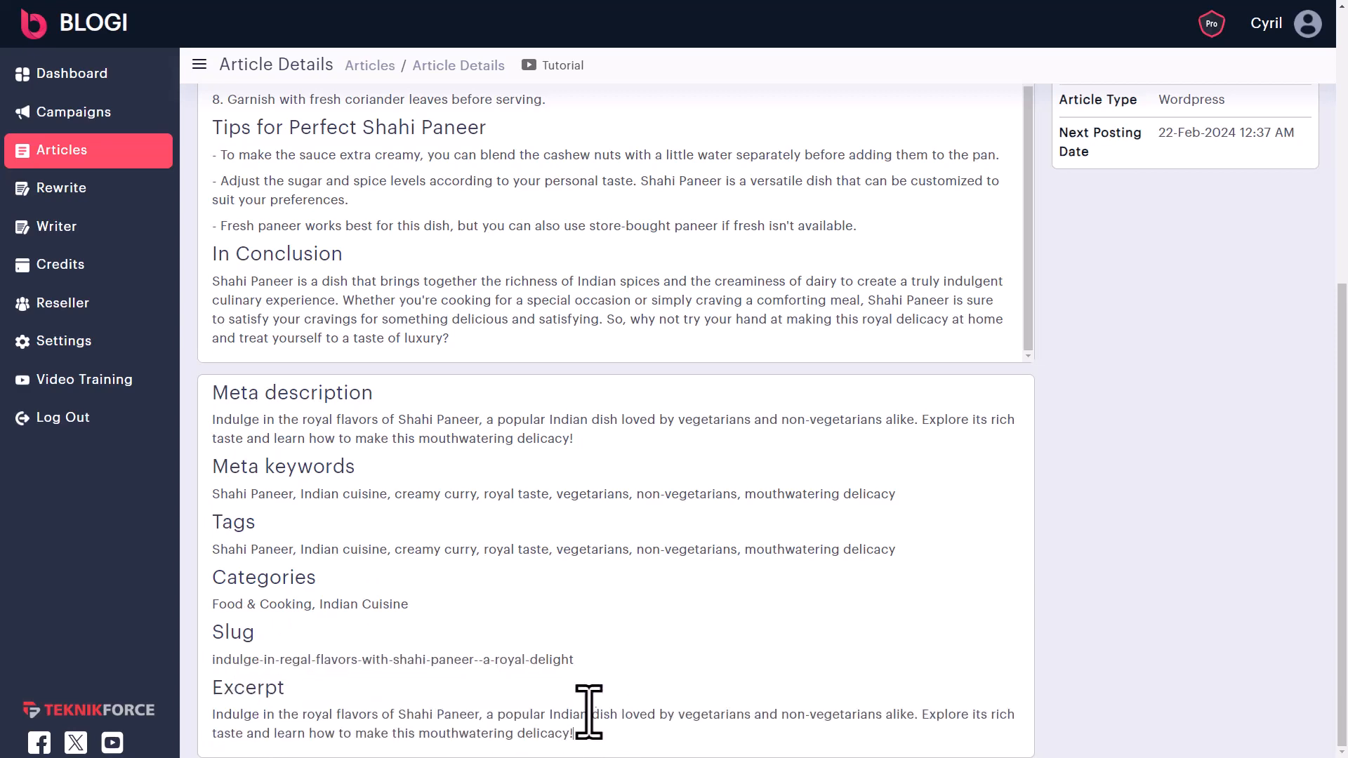
scroll(611, 618, "up", 6)
scroll(617, 583, "up", 10)
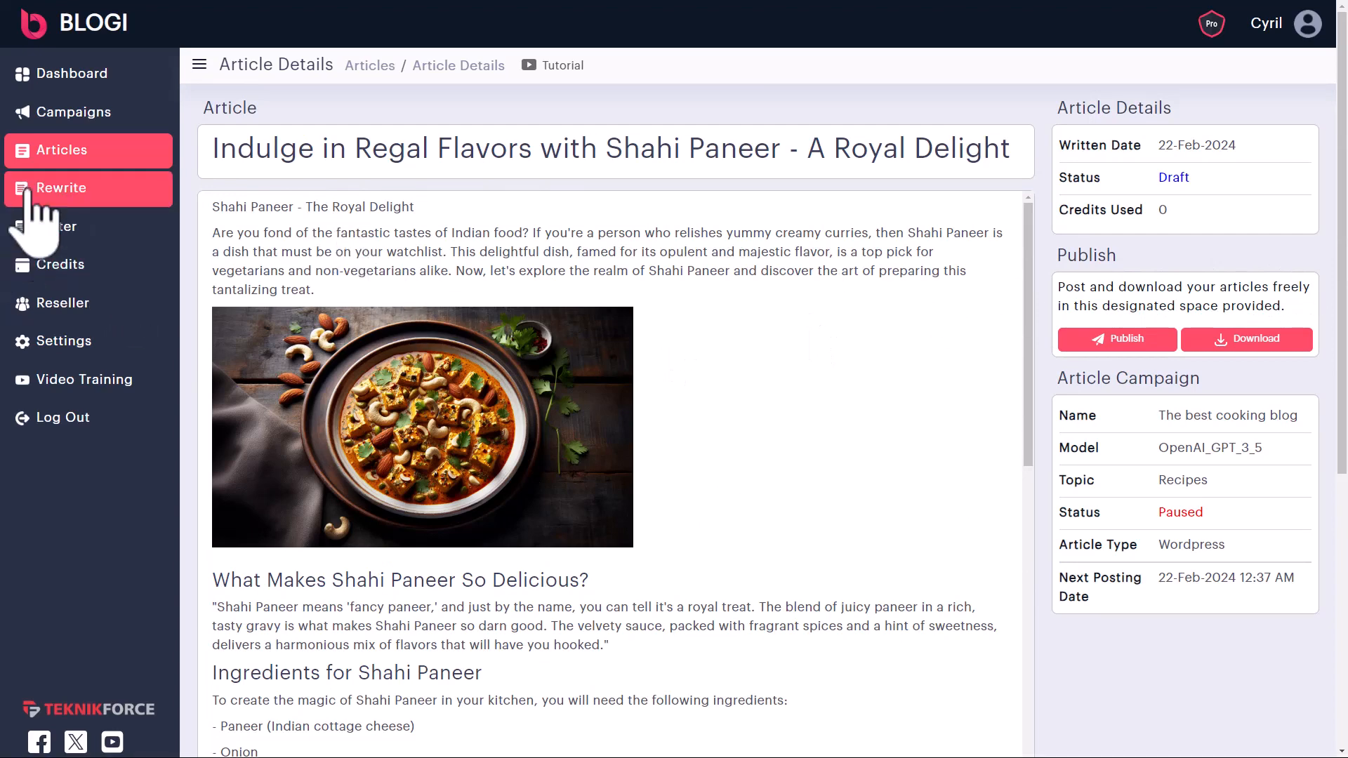
- Open the campaigns list and start a new campaign
left_click(49, 114)
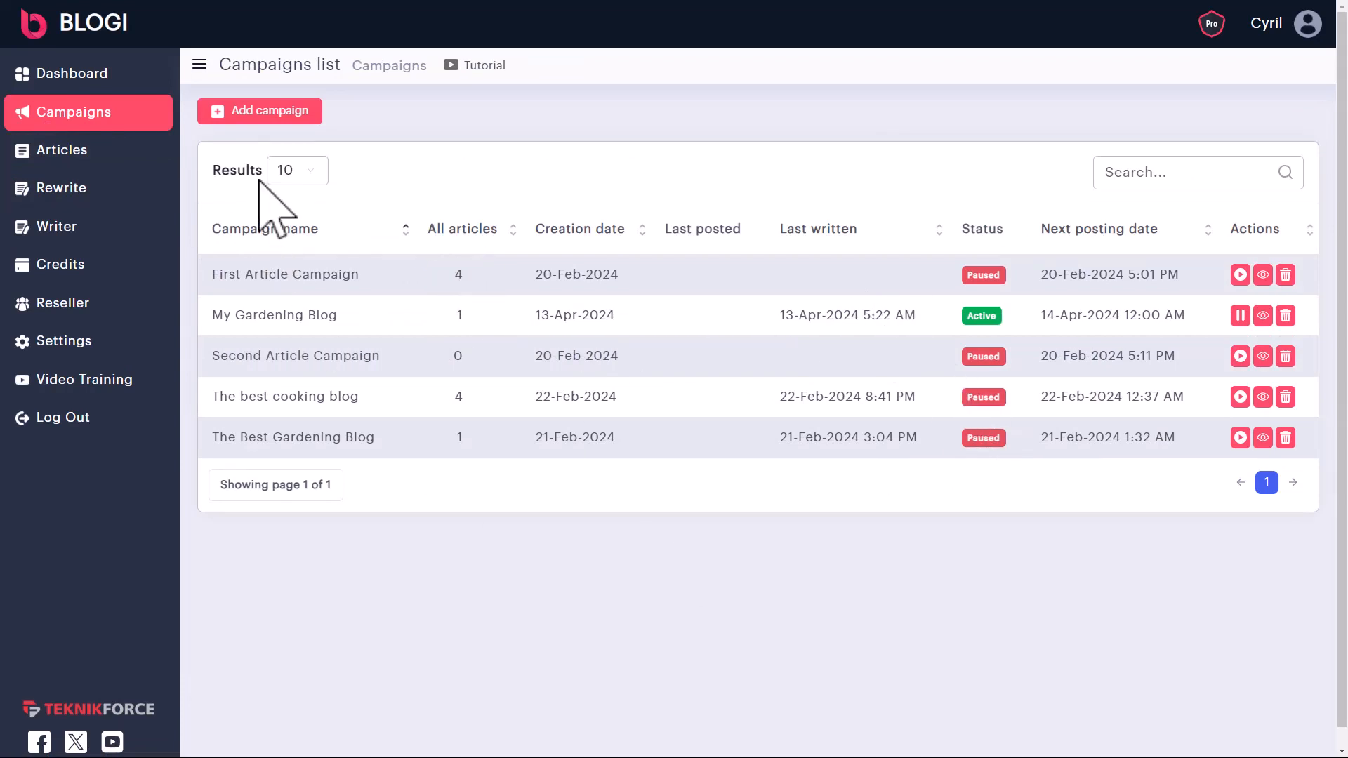
left_click(284, 112)
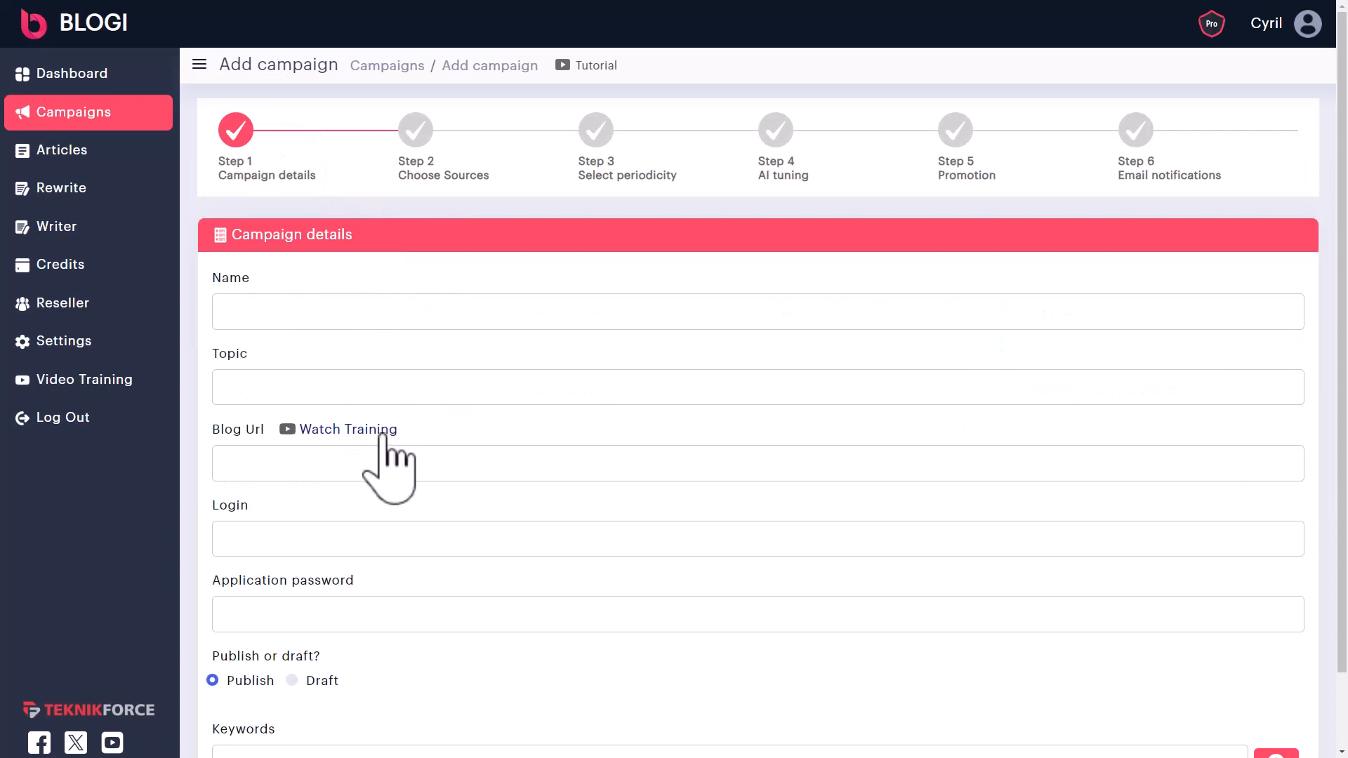
scroll(304, 313, "down", 1)
- Enter the cooking-blog campaign name and the topic 'Recipes', then go to the Blog Url field
left_click(310, 245)
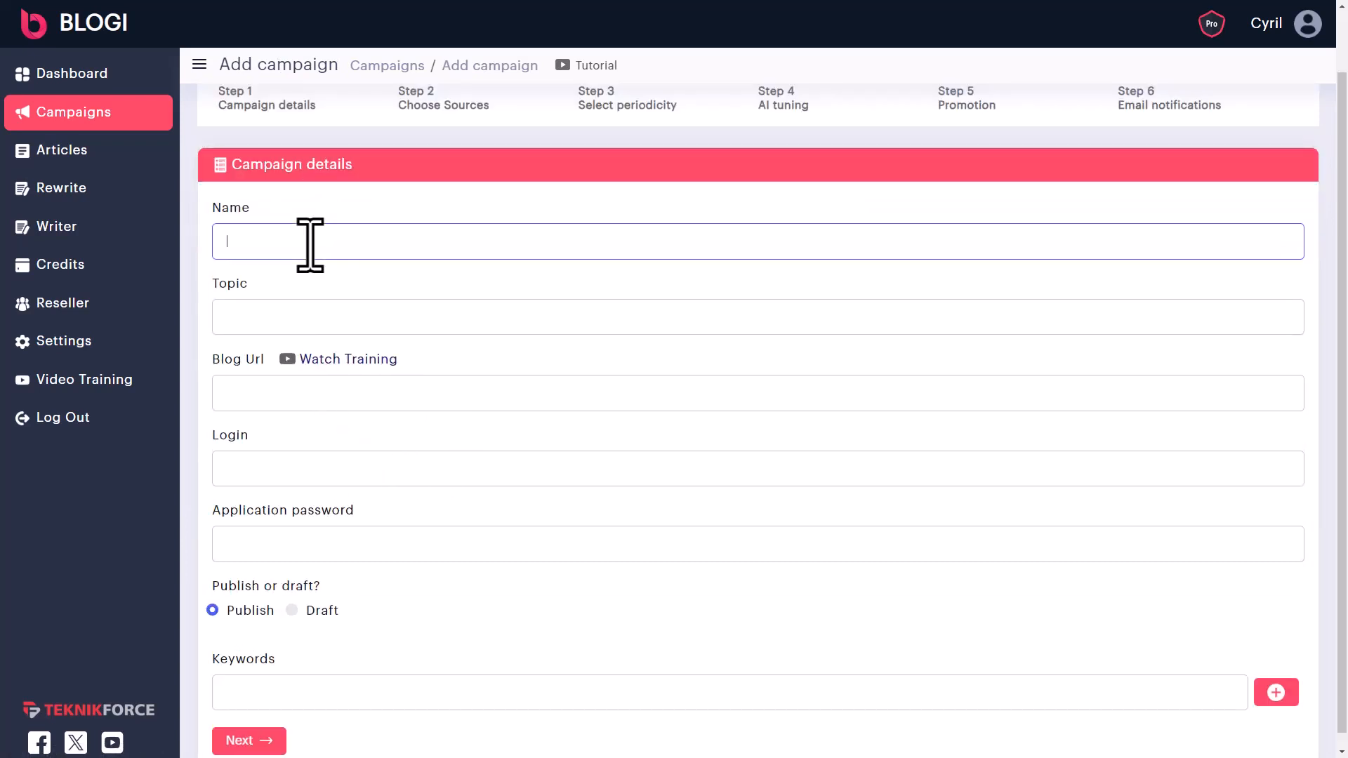
type("Cyril's Cooking Blog")
left_click(267, 303)
type("Recipes")
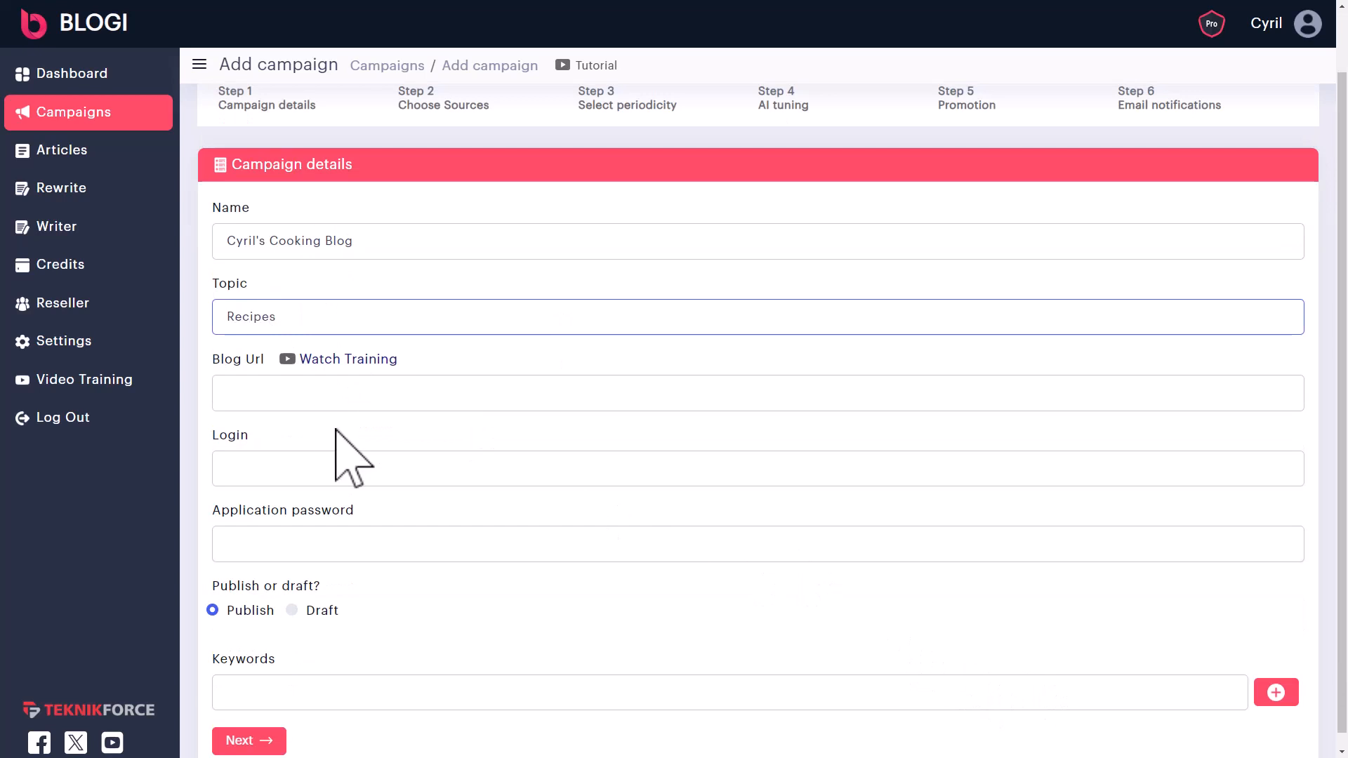
left_click(259, 394)
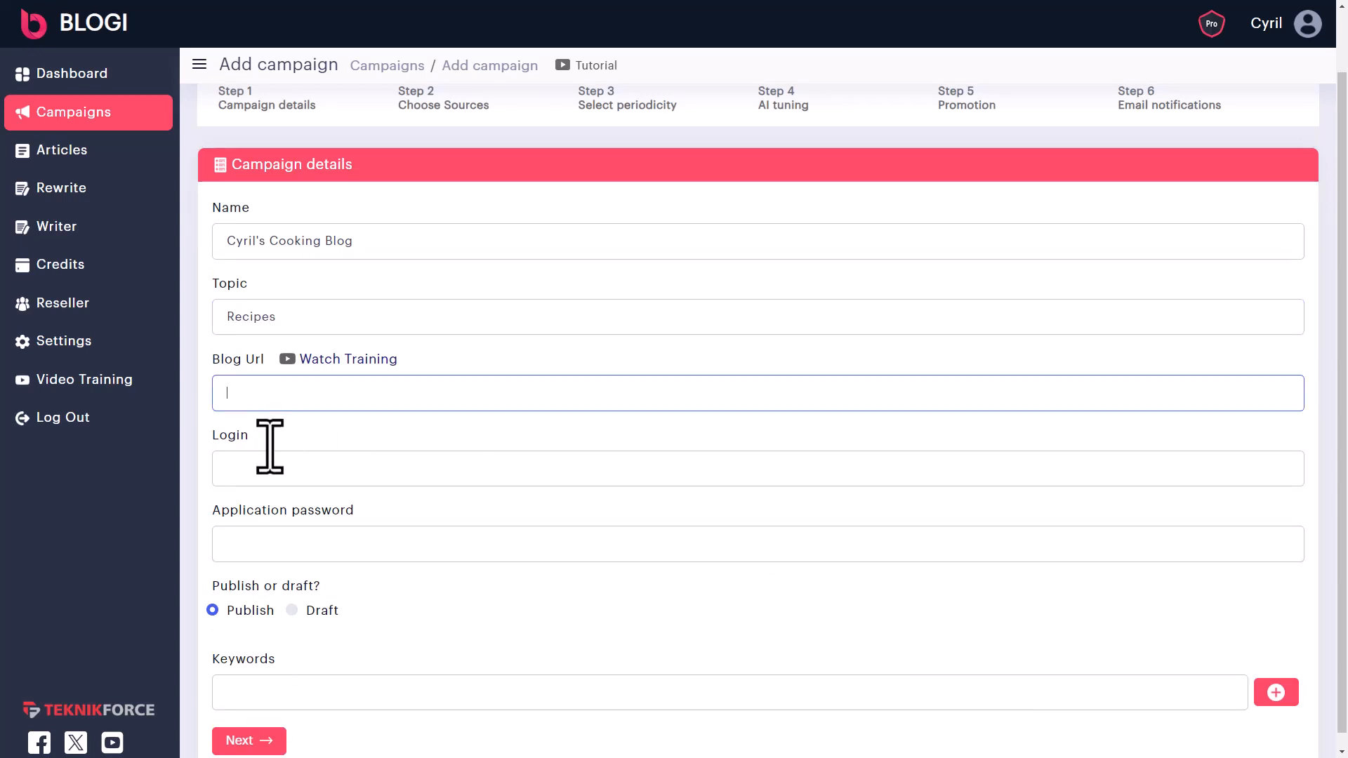
left_click(254, 456)
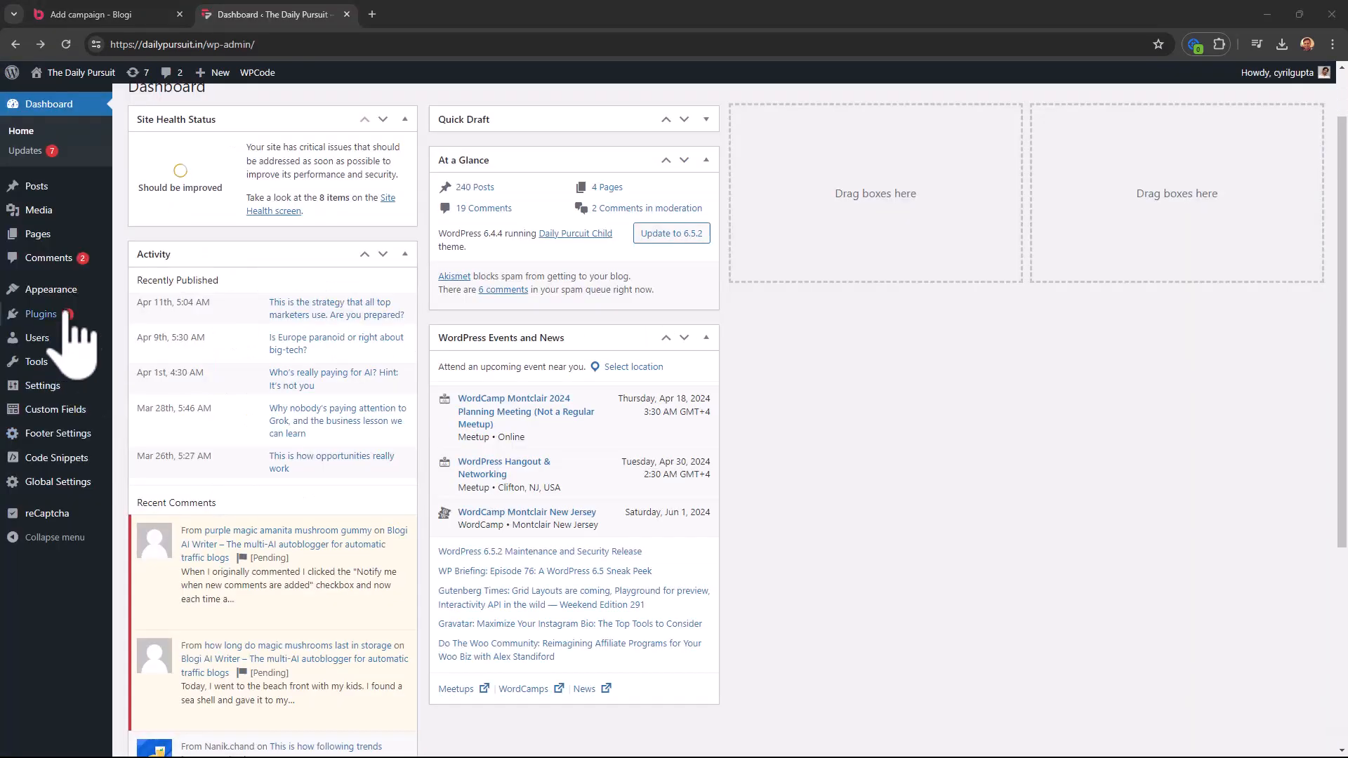
- On the WordPress admin profile, create a new application password named 'blogi'
mouse_move(43, 340)
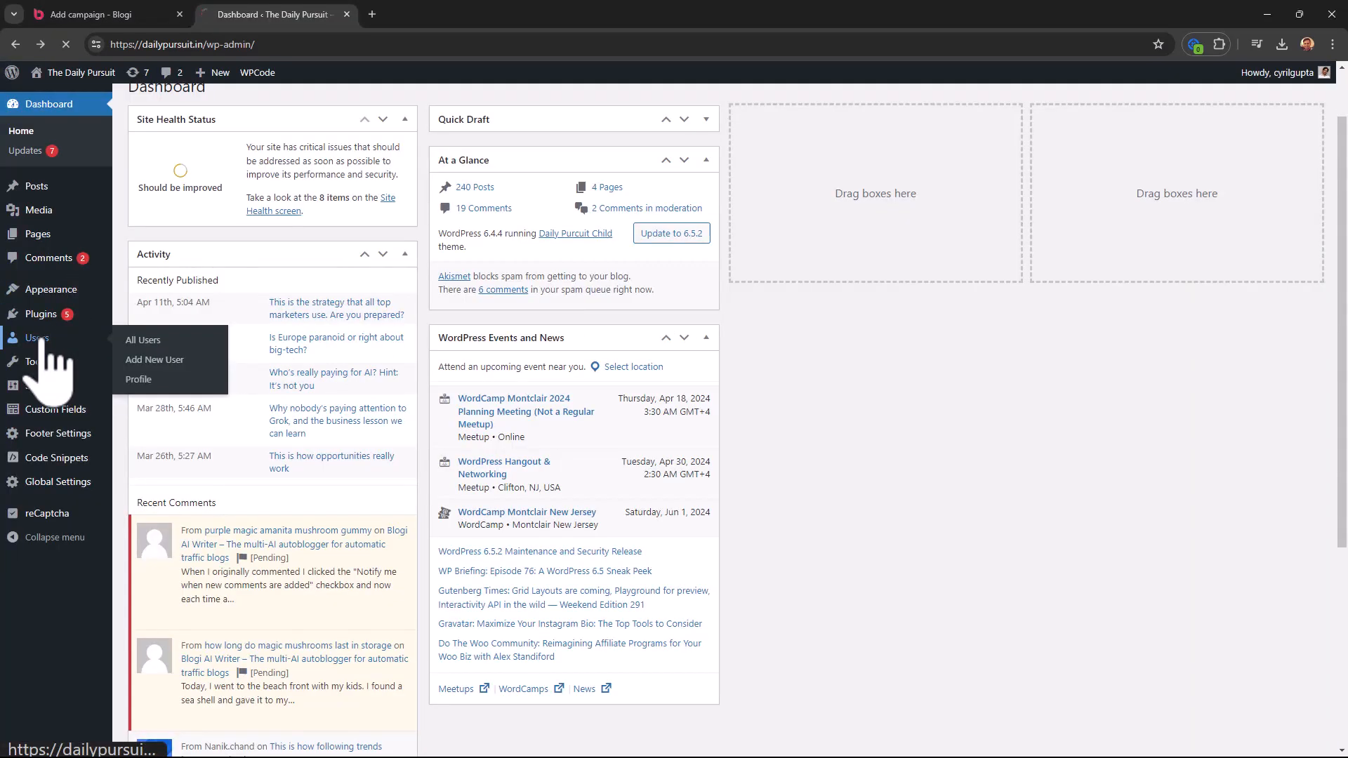
left_click(205, 262)
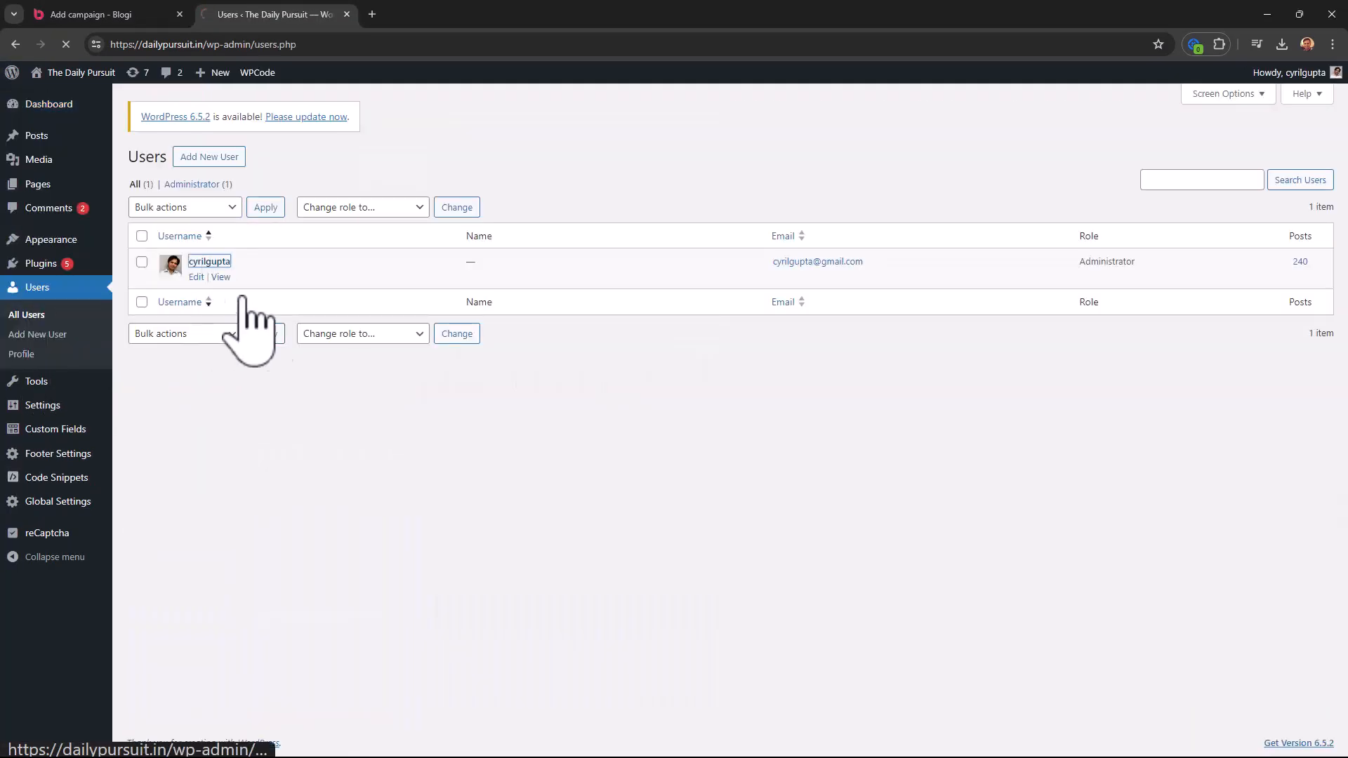
scroll(301, 460, "down", 5)
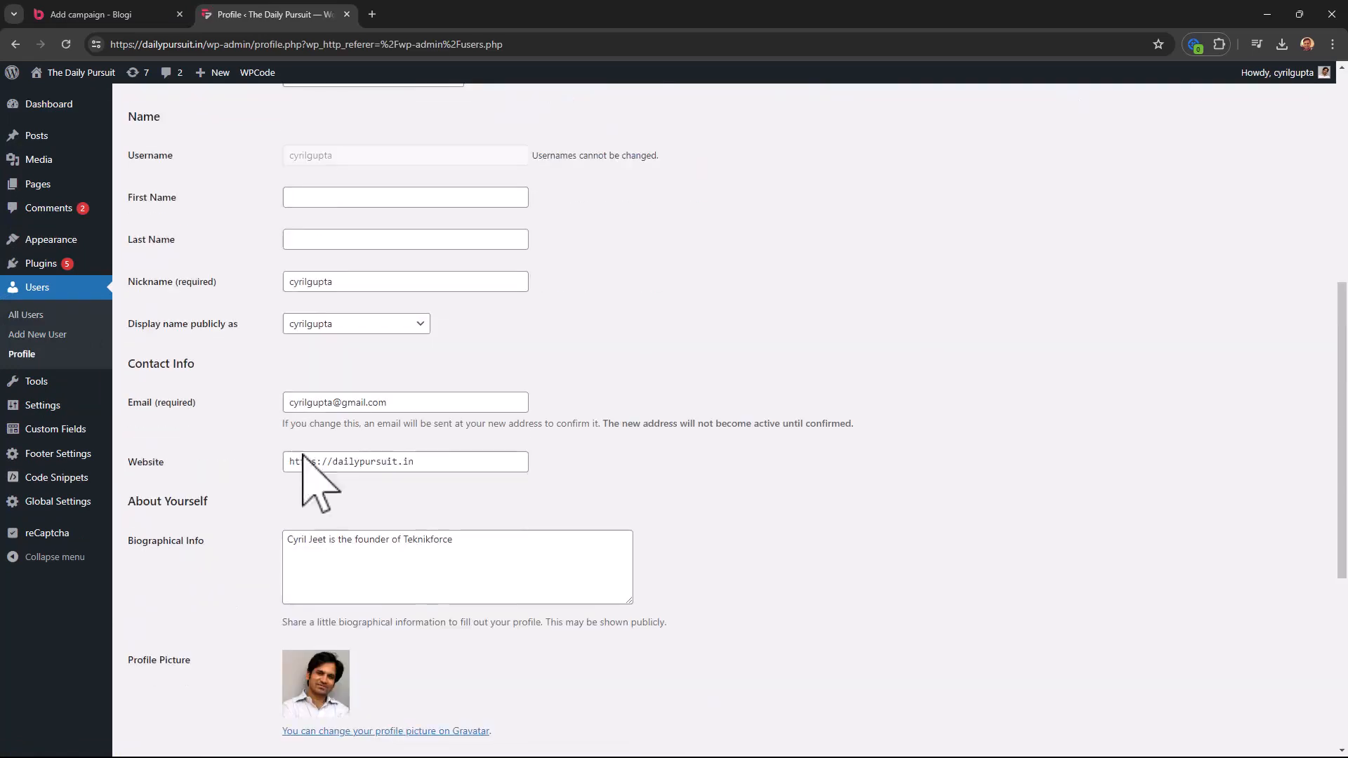
scroll(303, 458, "down", 5)
left_click(159, 583)
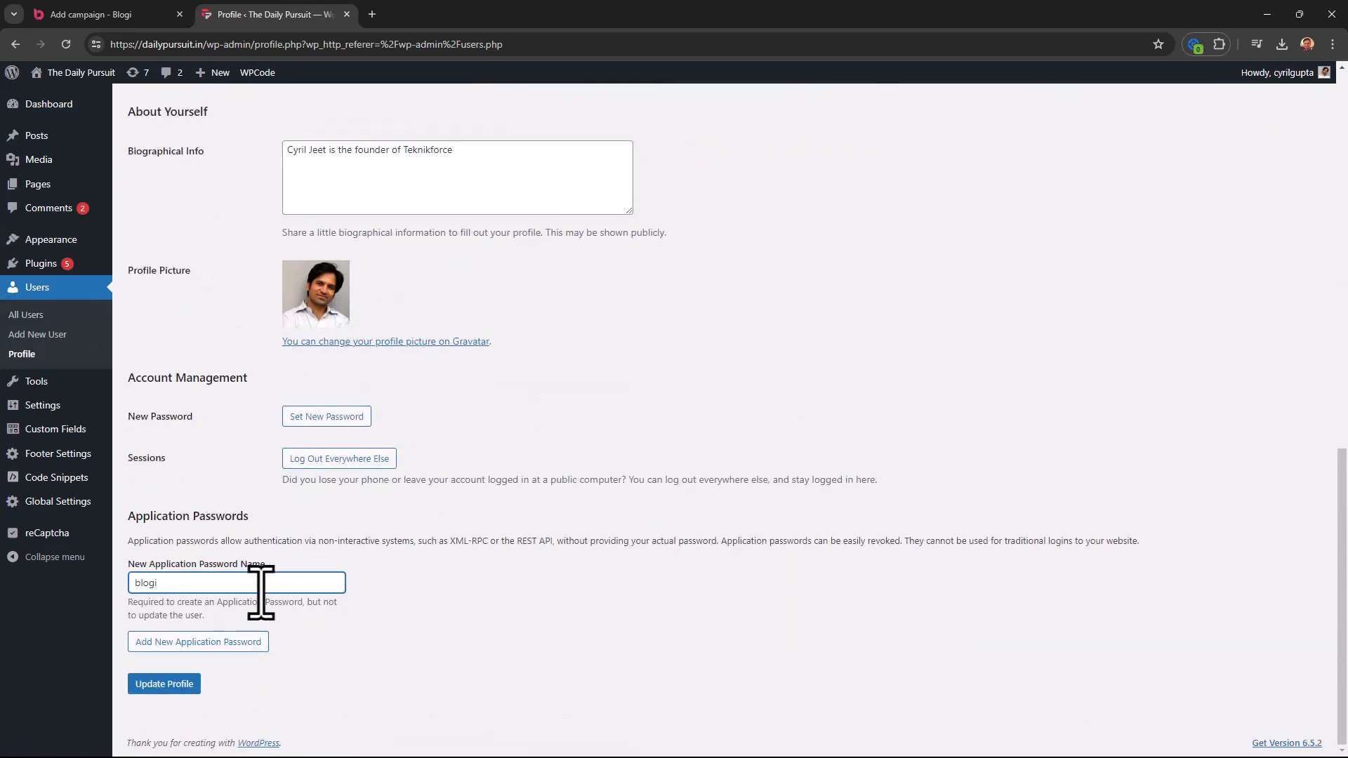
left_click_drag(261, 592, 2, 554)
left_click(360, 619)
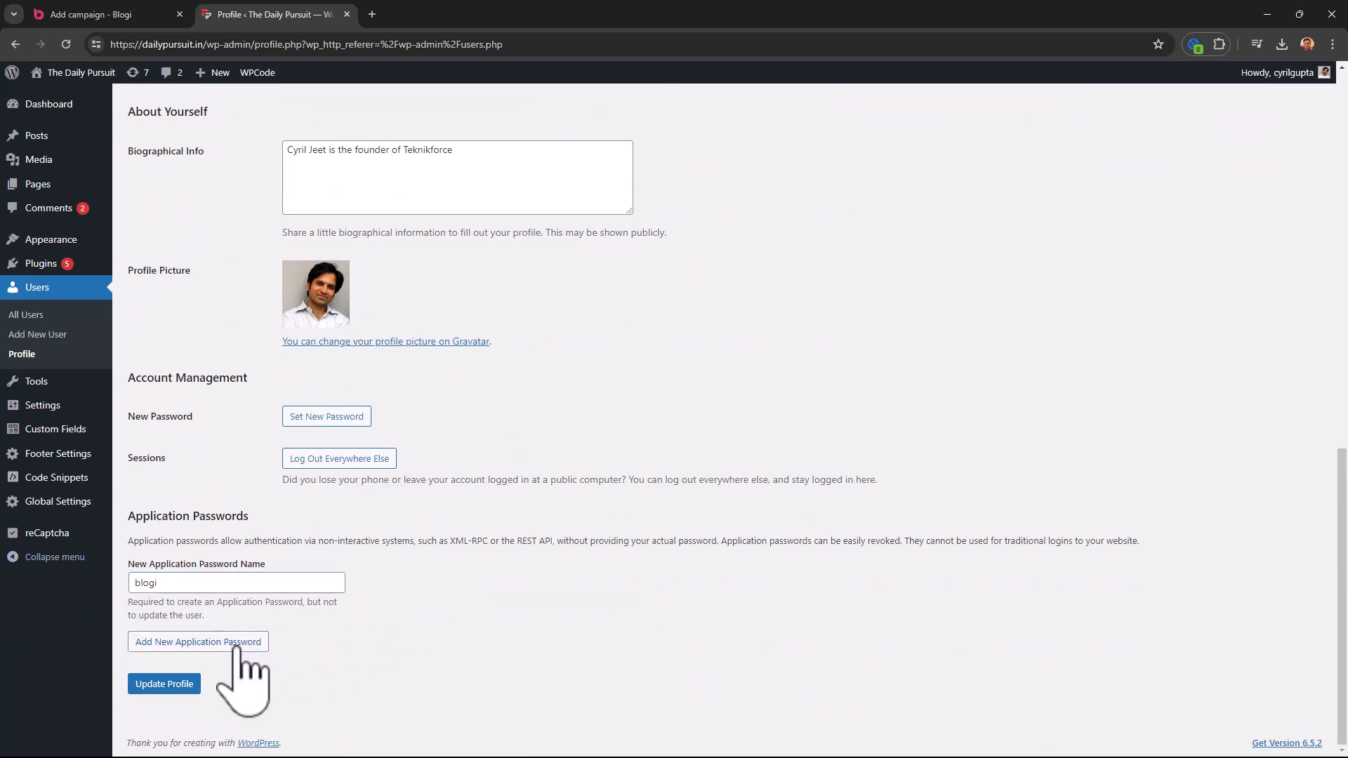
- Copy the generated application password and return to the Blogi password field
scroll(274, 645, "down", 4)
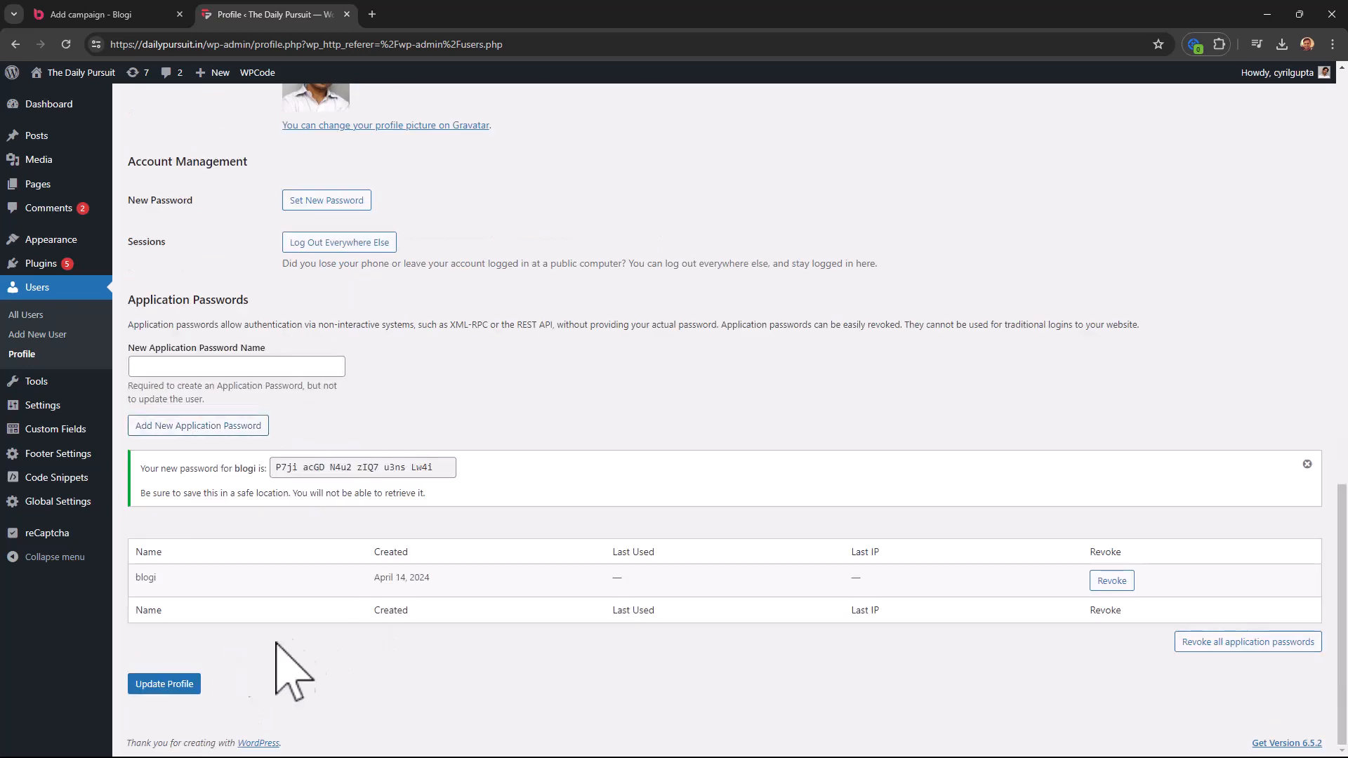
left_click(280, 471)
left_click_drag(280, 471, 452, 466)
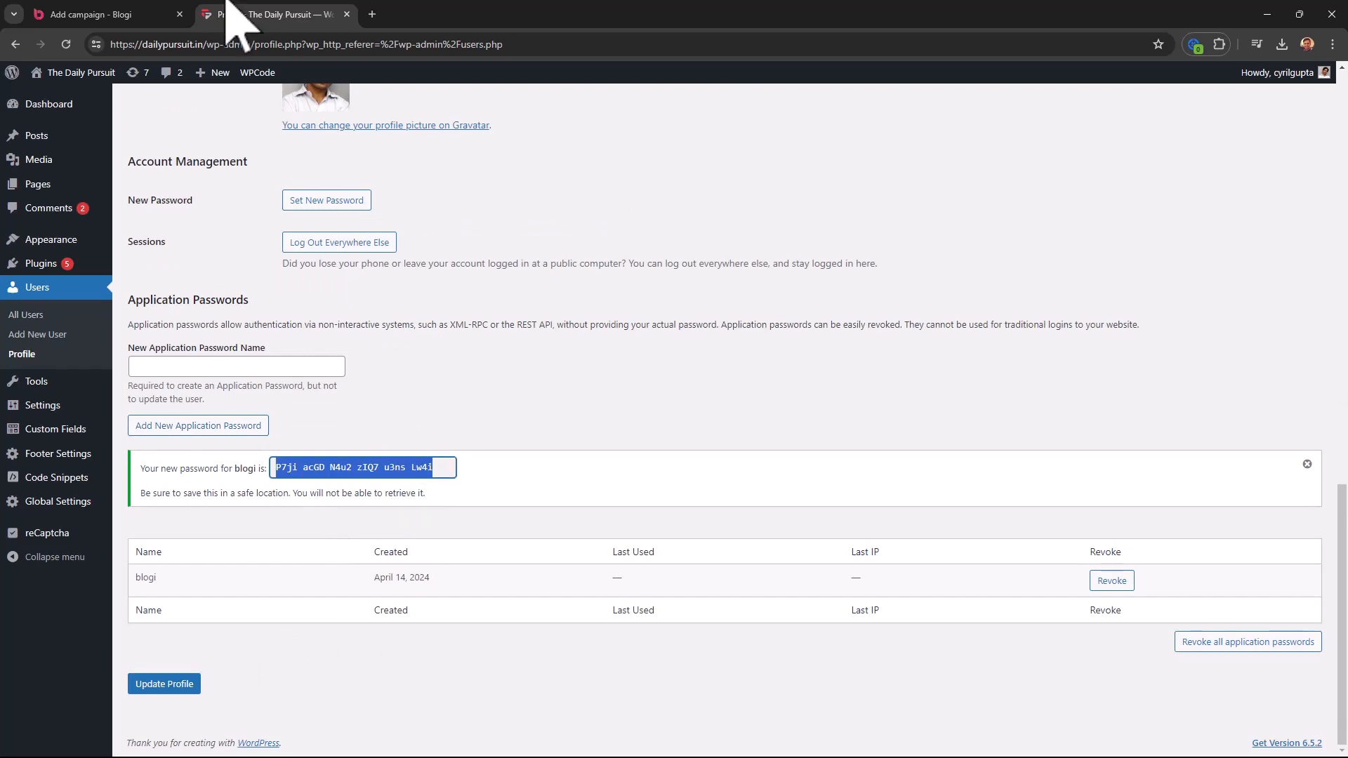
left_click(136, 14)
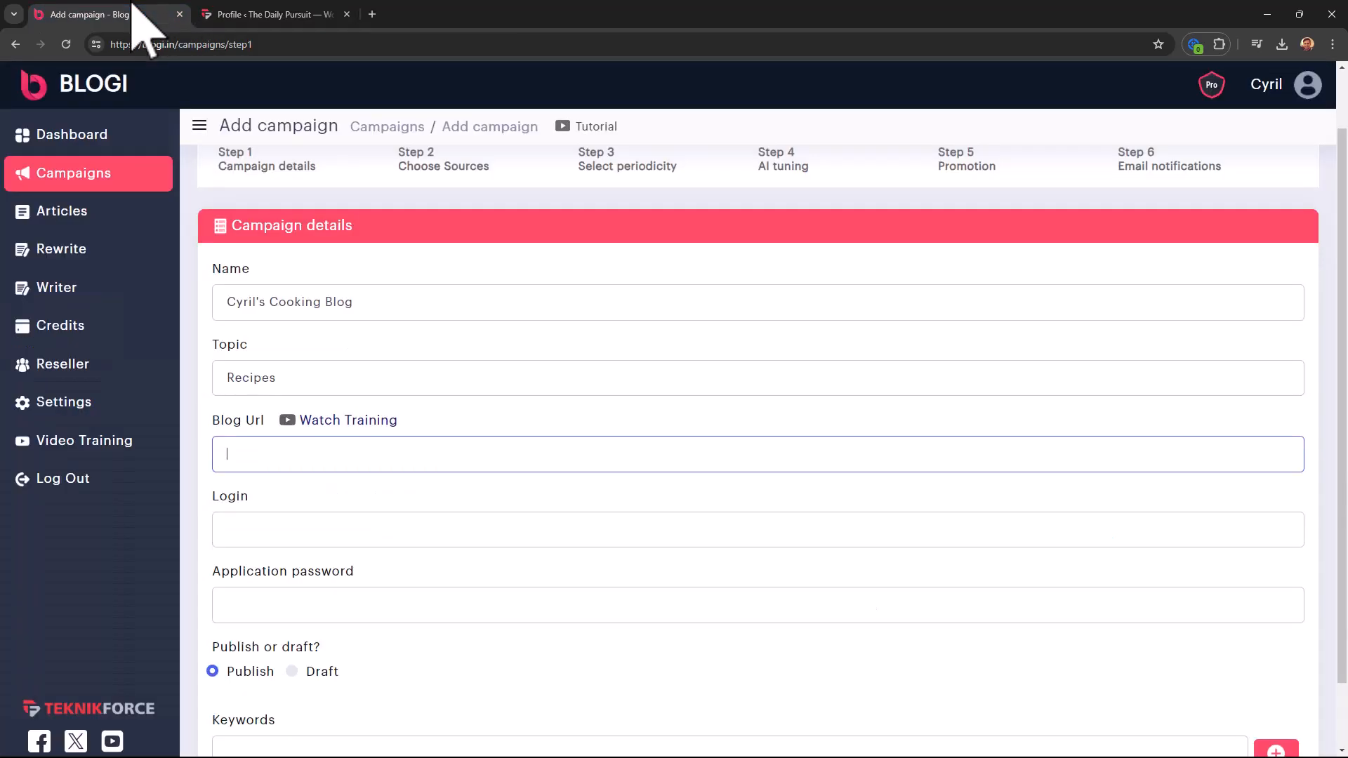
left_click(298, 608)
- Paste the application password and copy the WordPress site address into Blog Url
key("ctrl+Tab")
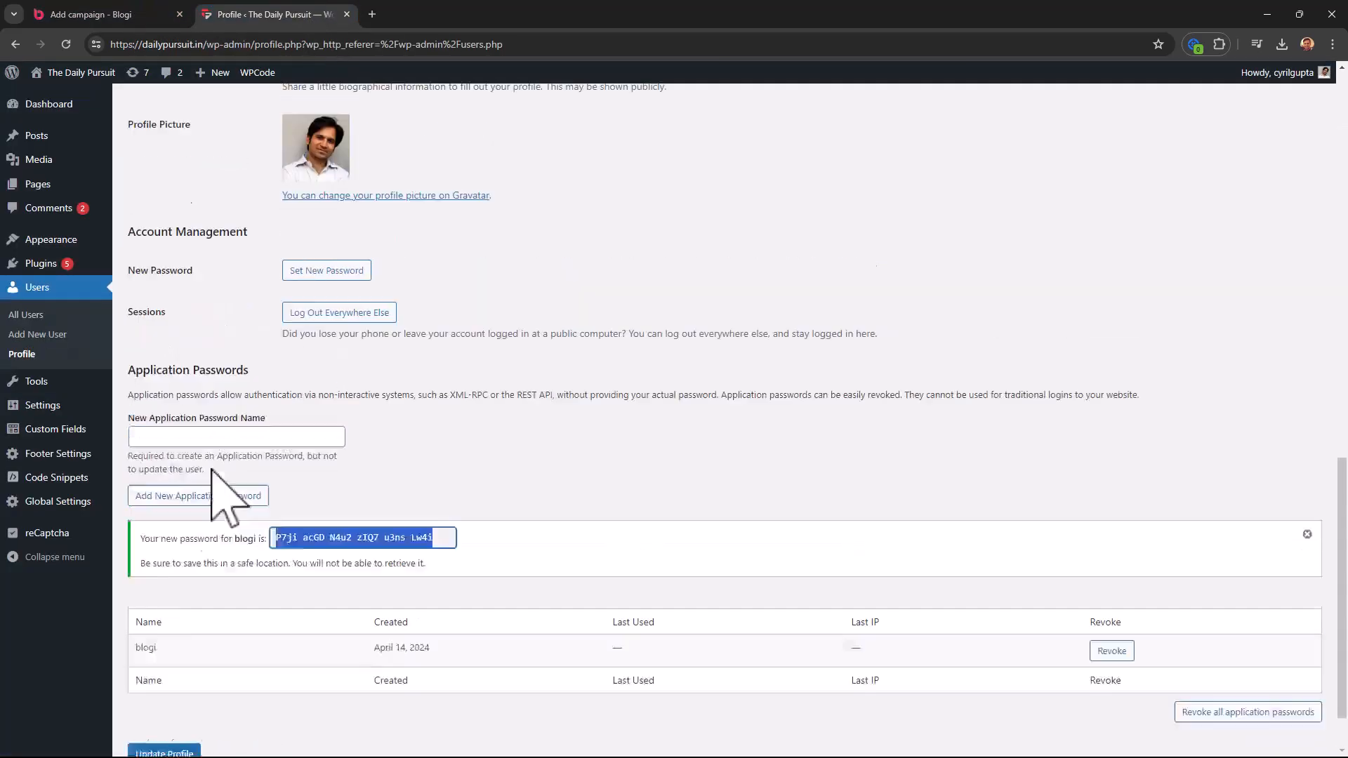
scroll(232, 496, "up", 15)
scroll(337, 312, "up", 1)
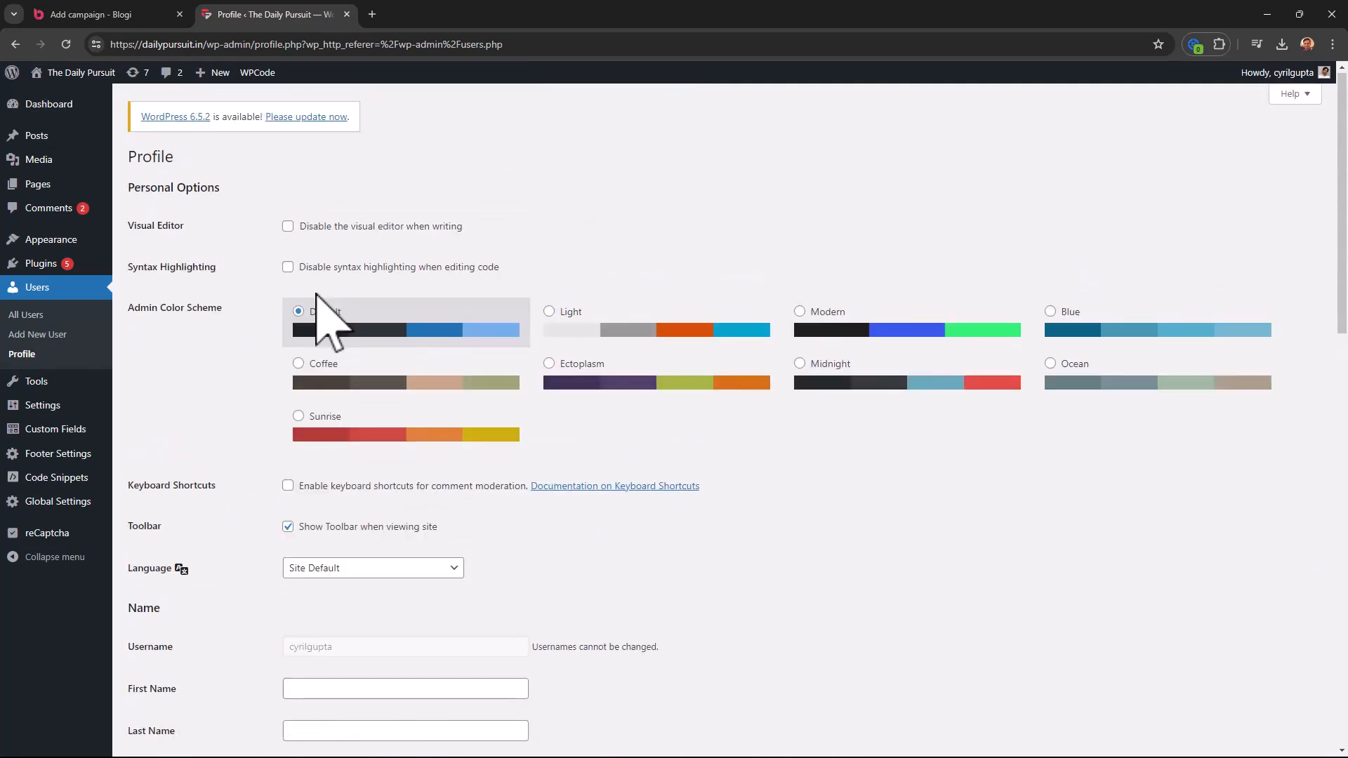
scroll(309, 344, "down", 6)
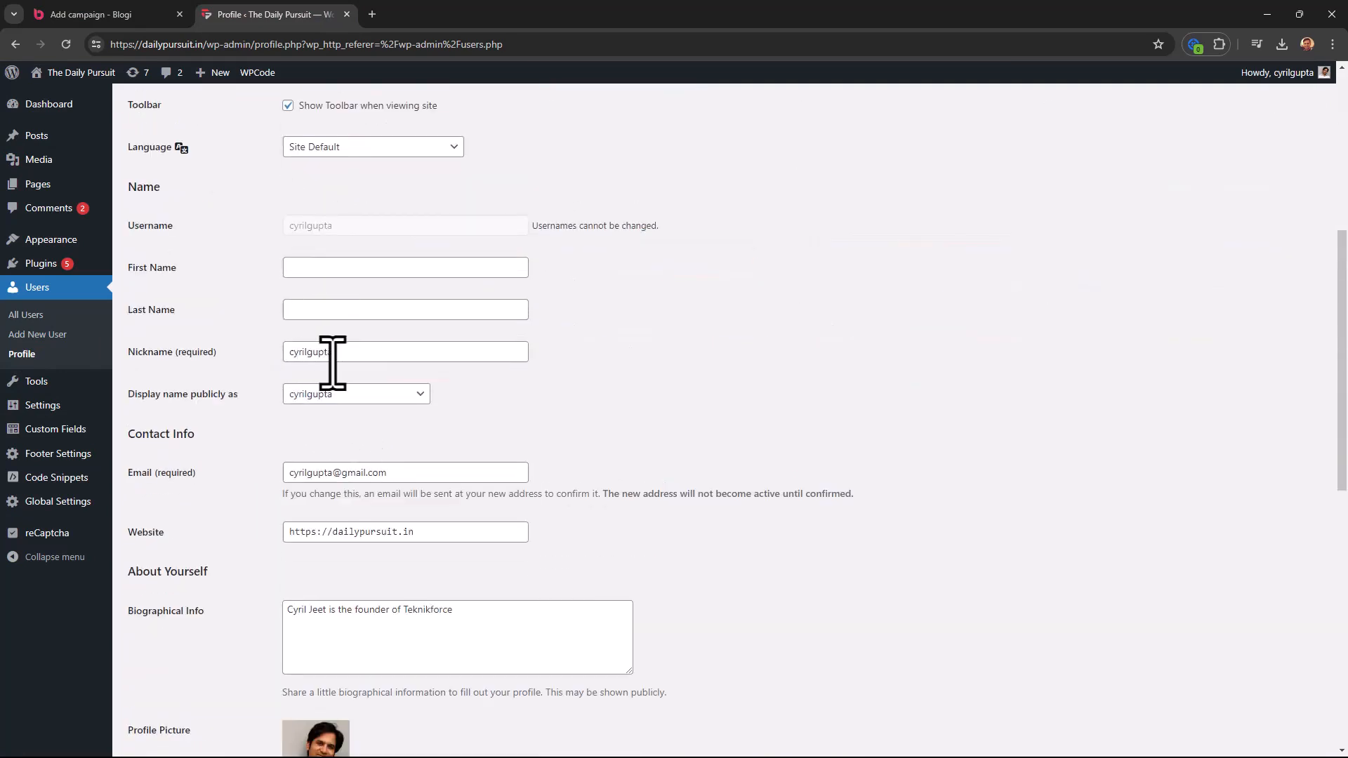
left_click(144, 14)
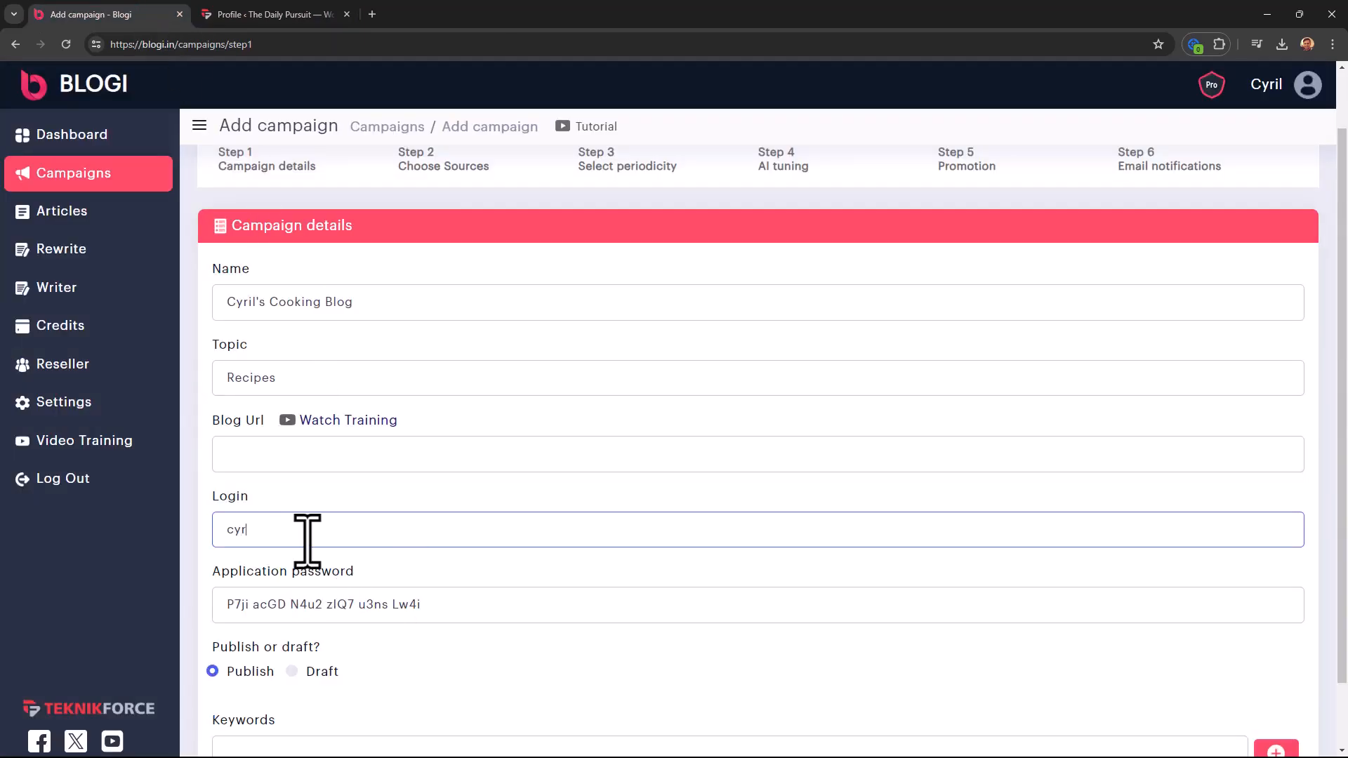
left_click(267, 14)
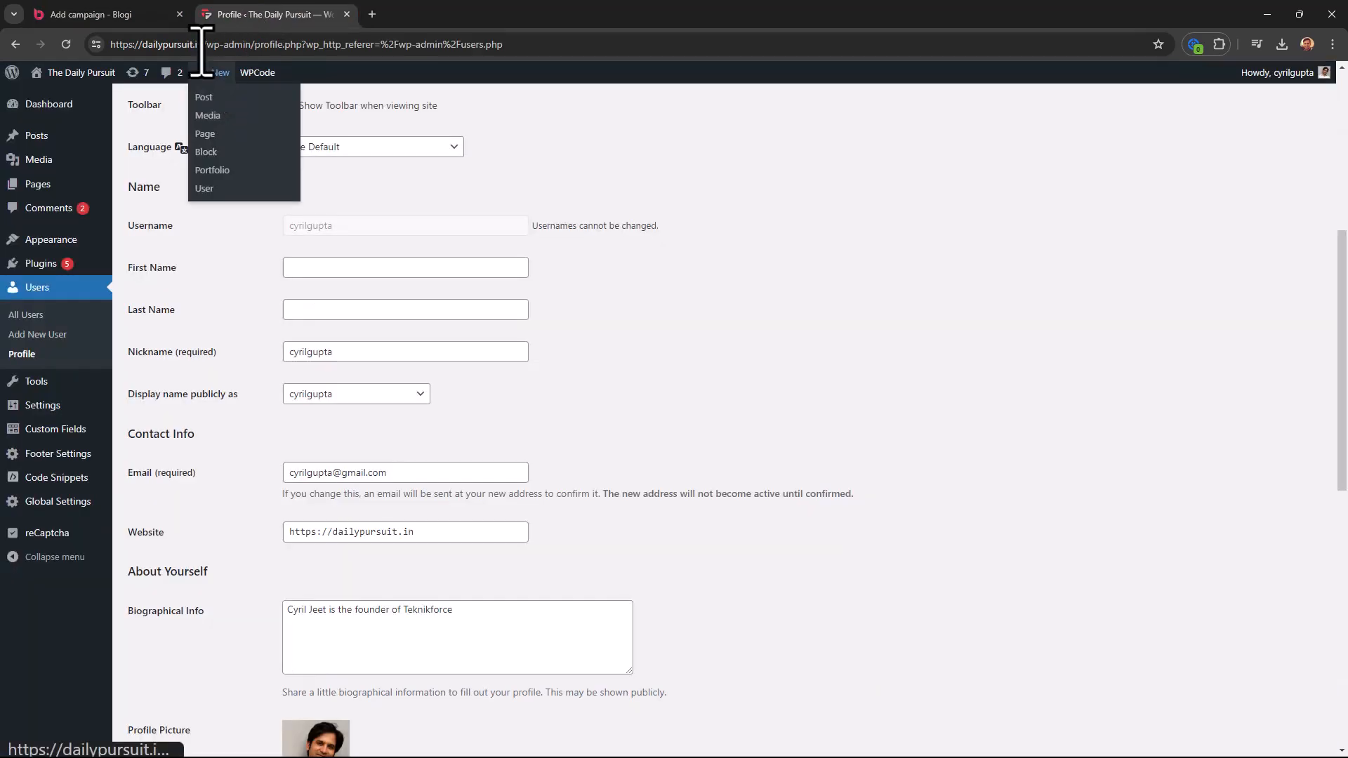
left_click_drag(202, 44, 85, 44)
left_click(133, 14)
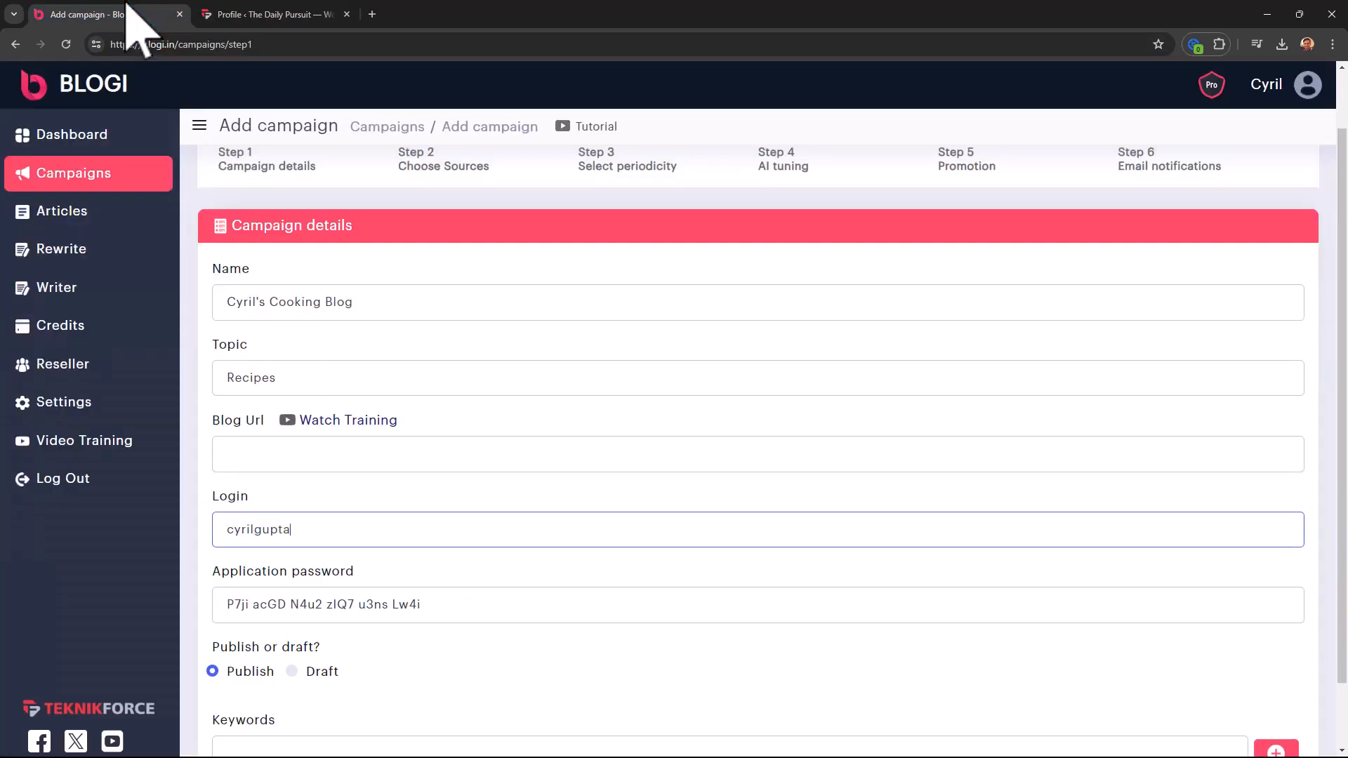
left_click(240, 458)
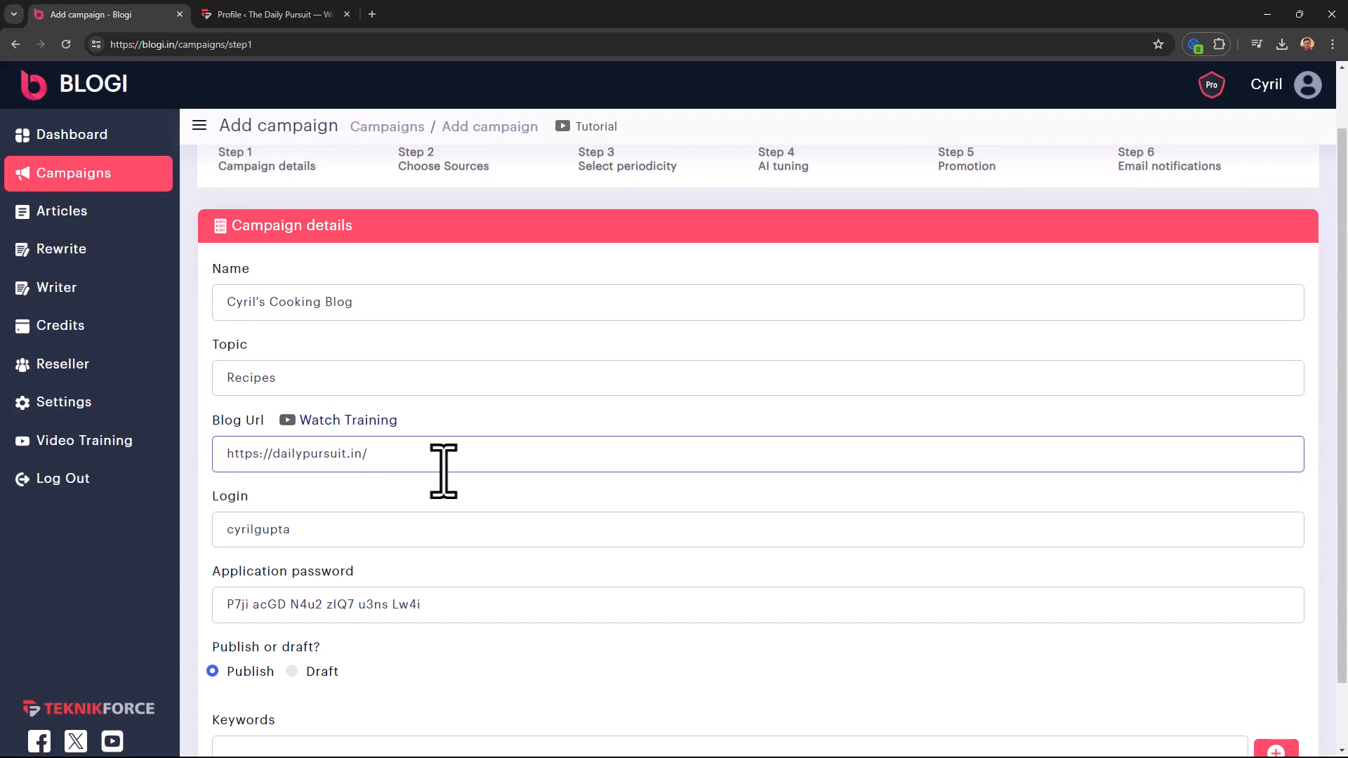
scroll(337, 492, "down", 1)
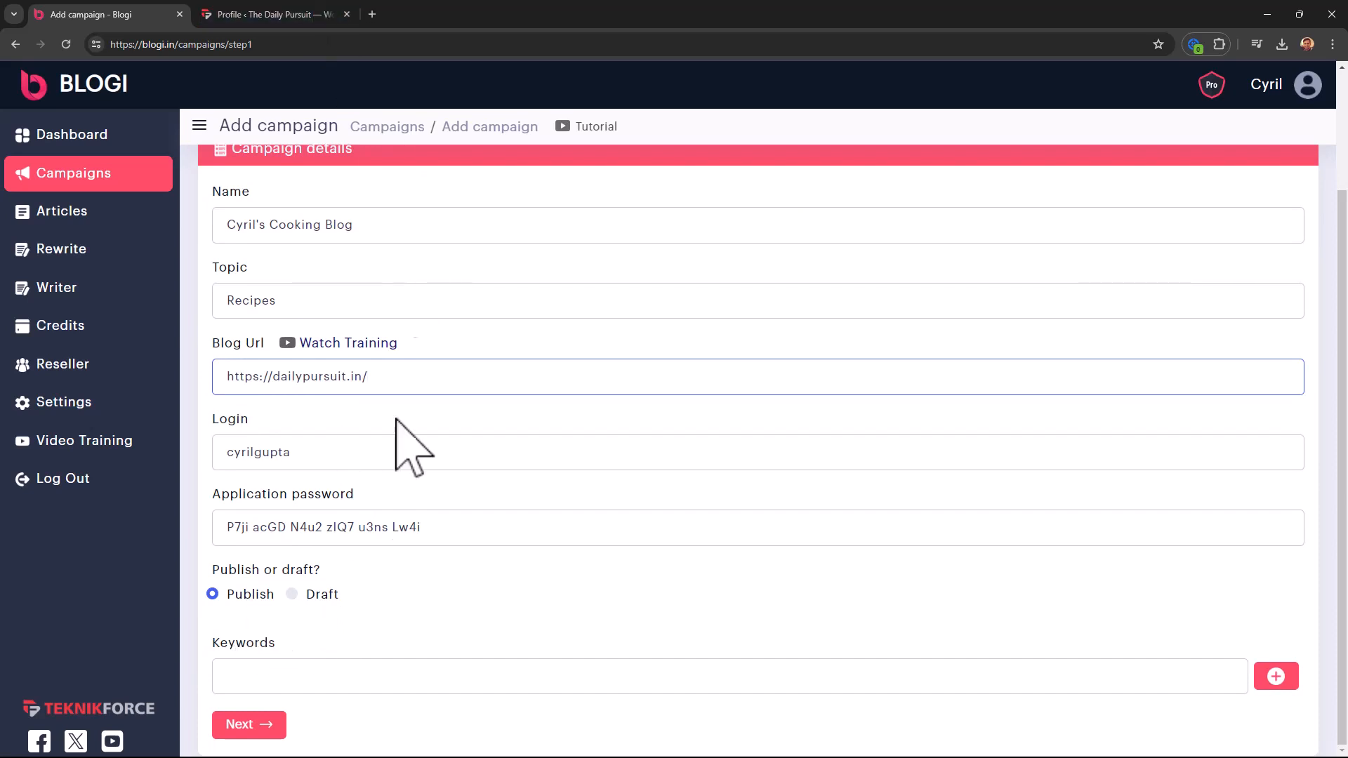
- Add keywords 'delicious recipes', 'tasty recipes', 'healthy recipes' and continue to Choose Sources
left_click(309, 682)
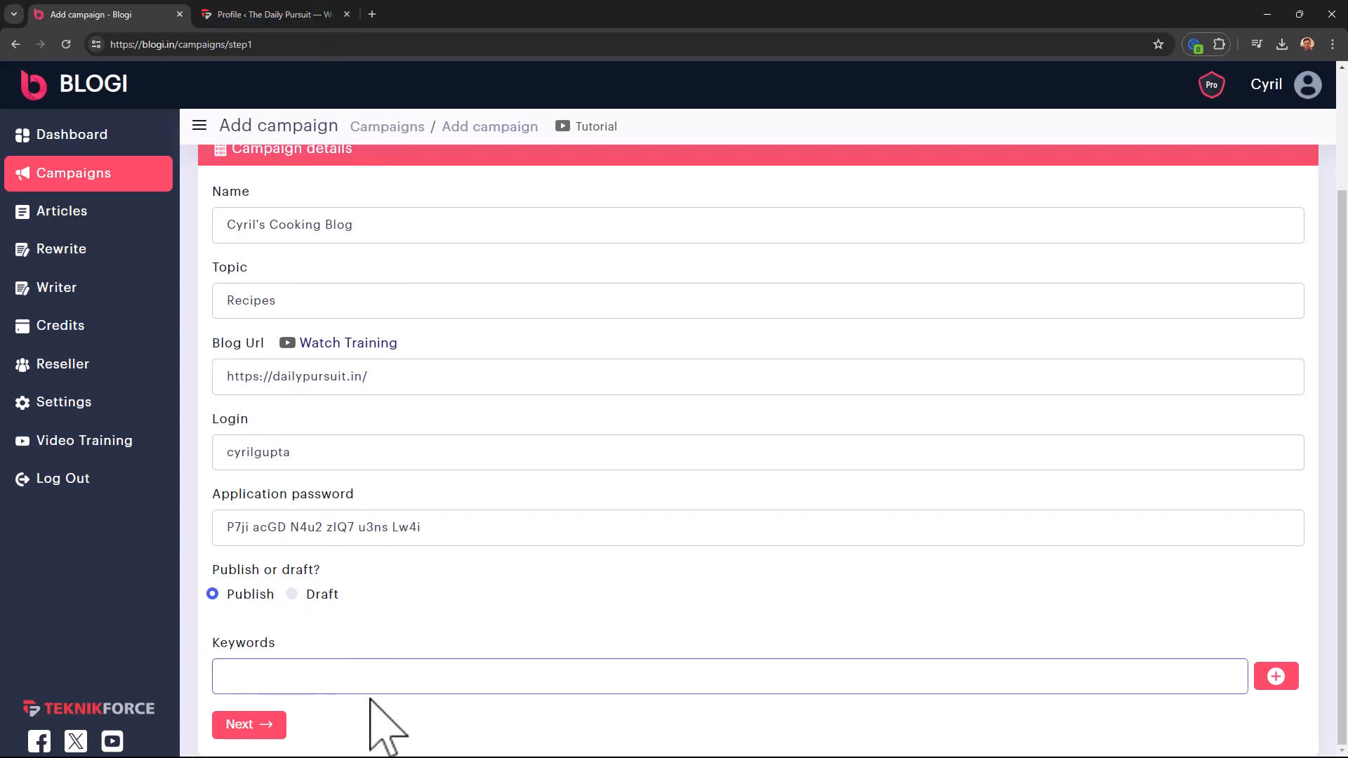
type("delicious recipes, tasty recipes, healthy recipes")
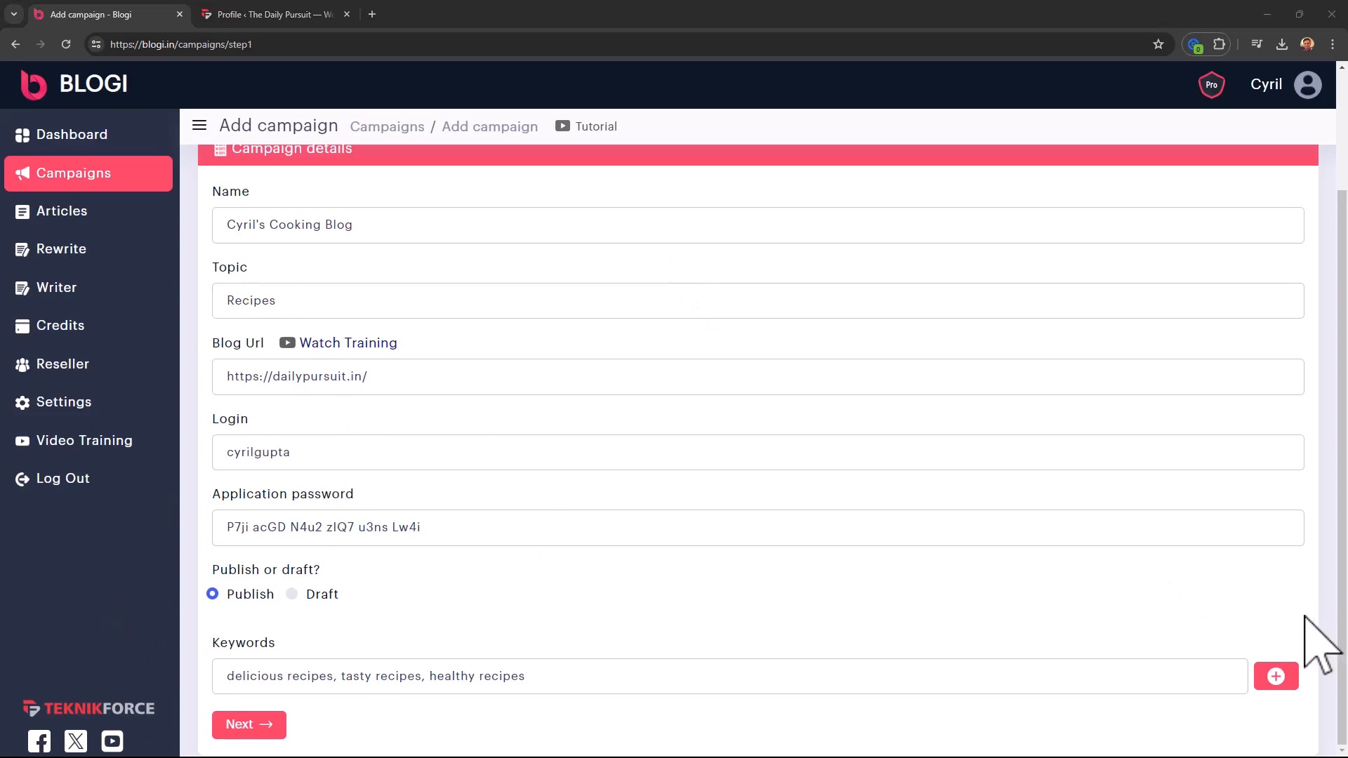
left_click(1275, 676)
scroll(287, 642, "down", 1)
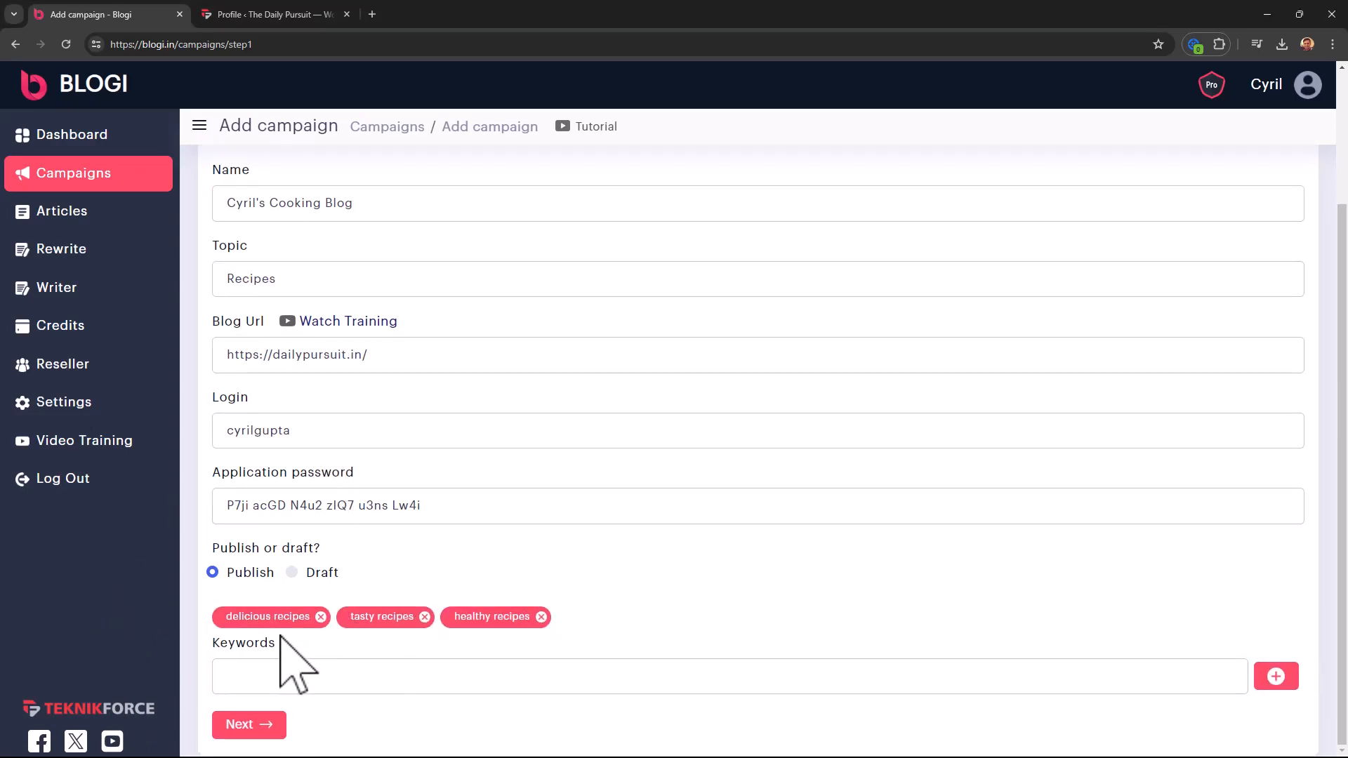
left_click(427, 684)
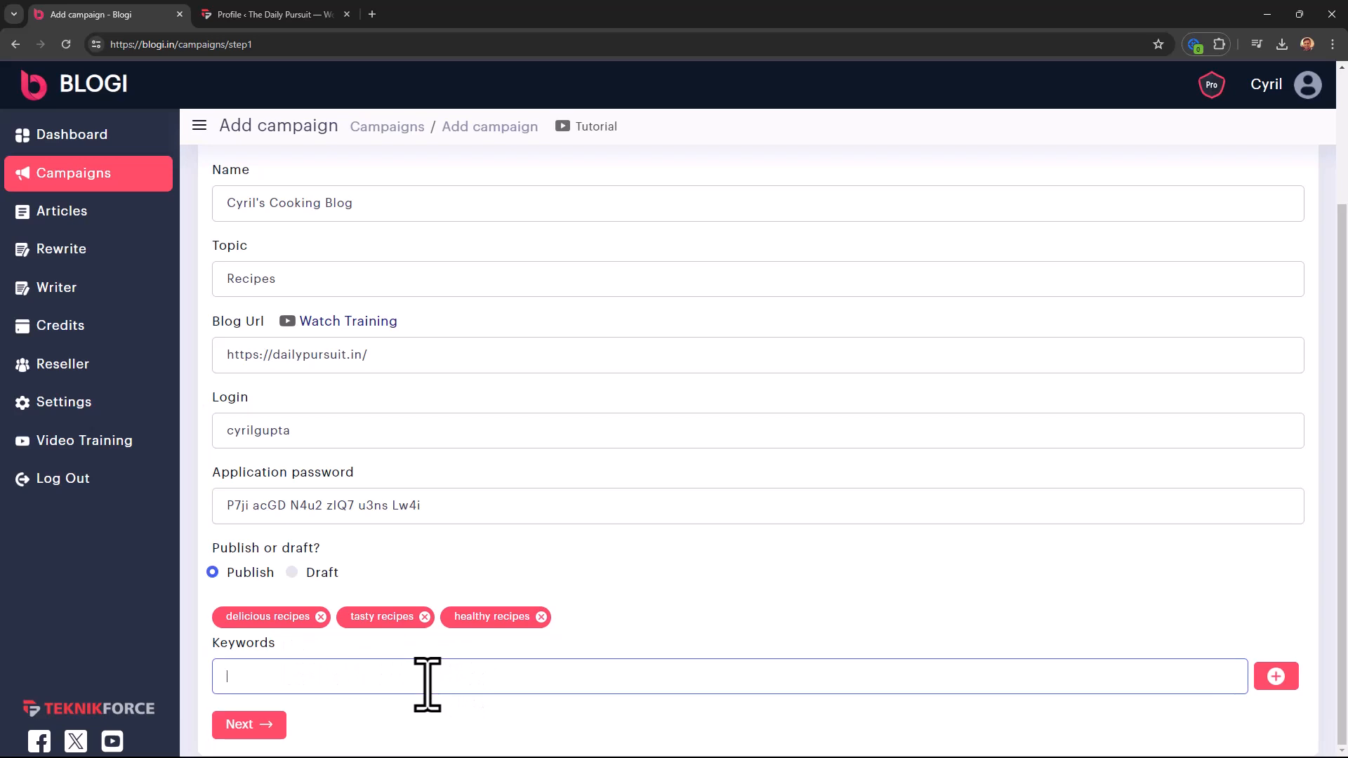
left_click(265, 719)
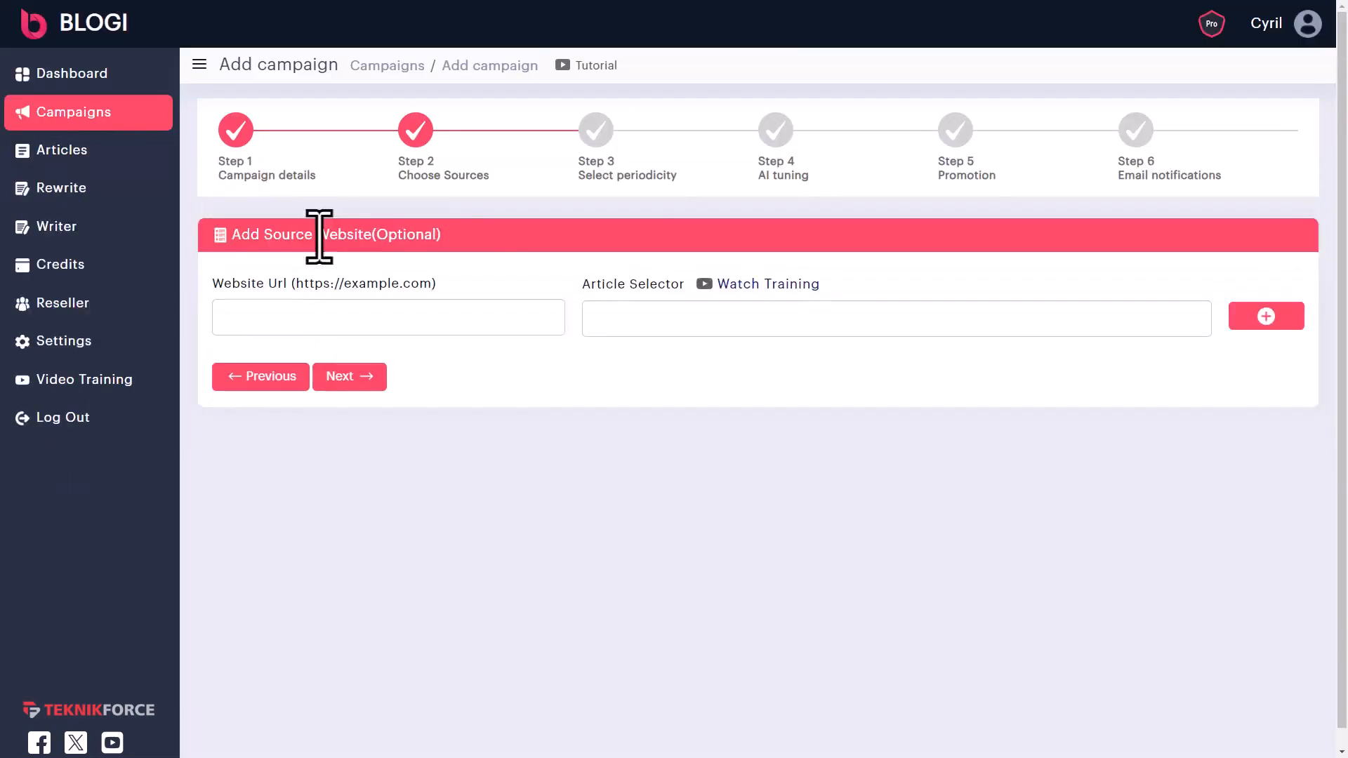
mouse_move(318, 236)
left_mouse_down()
mouse_move(486, 238)
mouse_move(316, 240)
left_mouse_up()
left_click(486, 238)
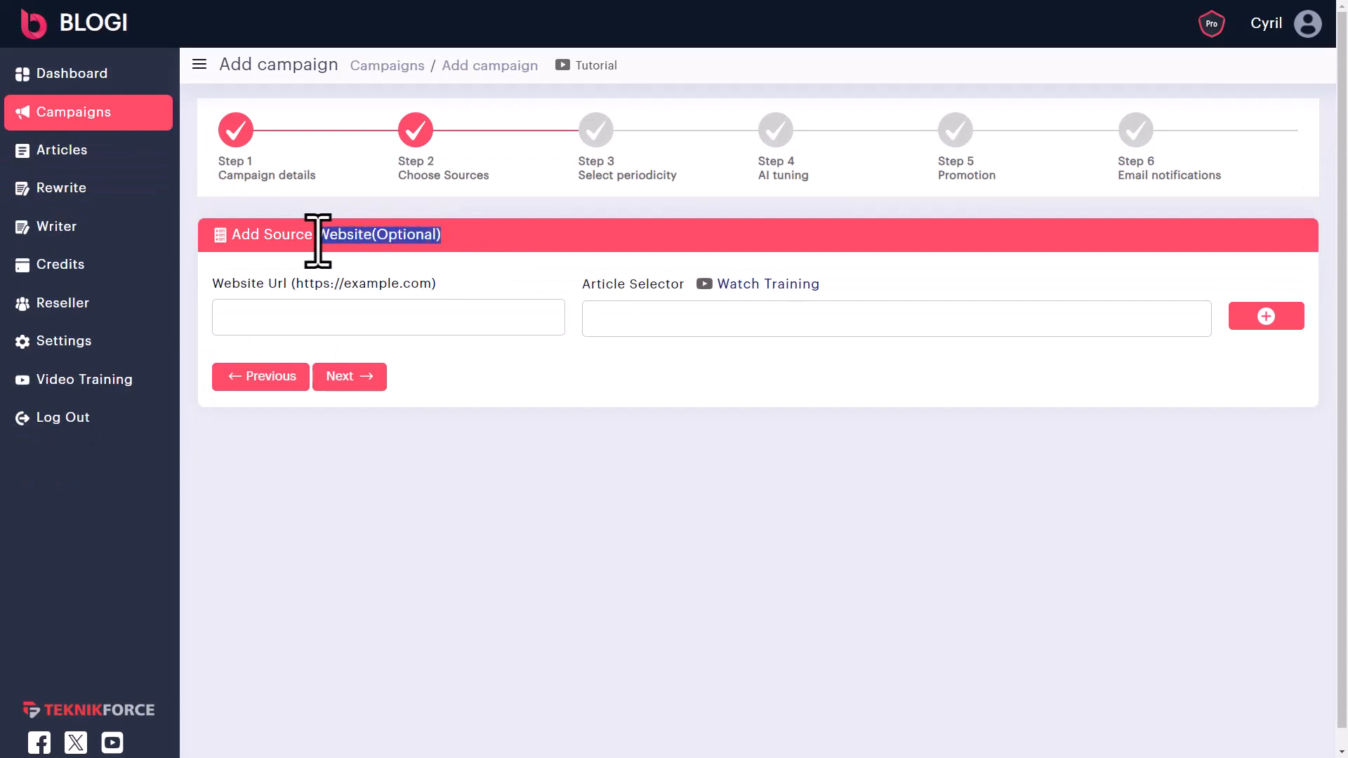
left_click(316, 240)
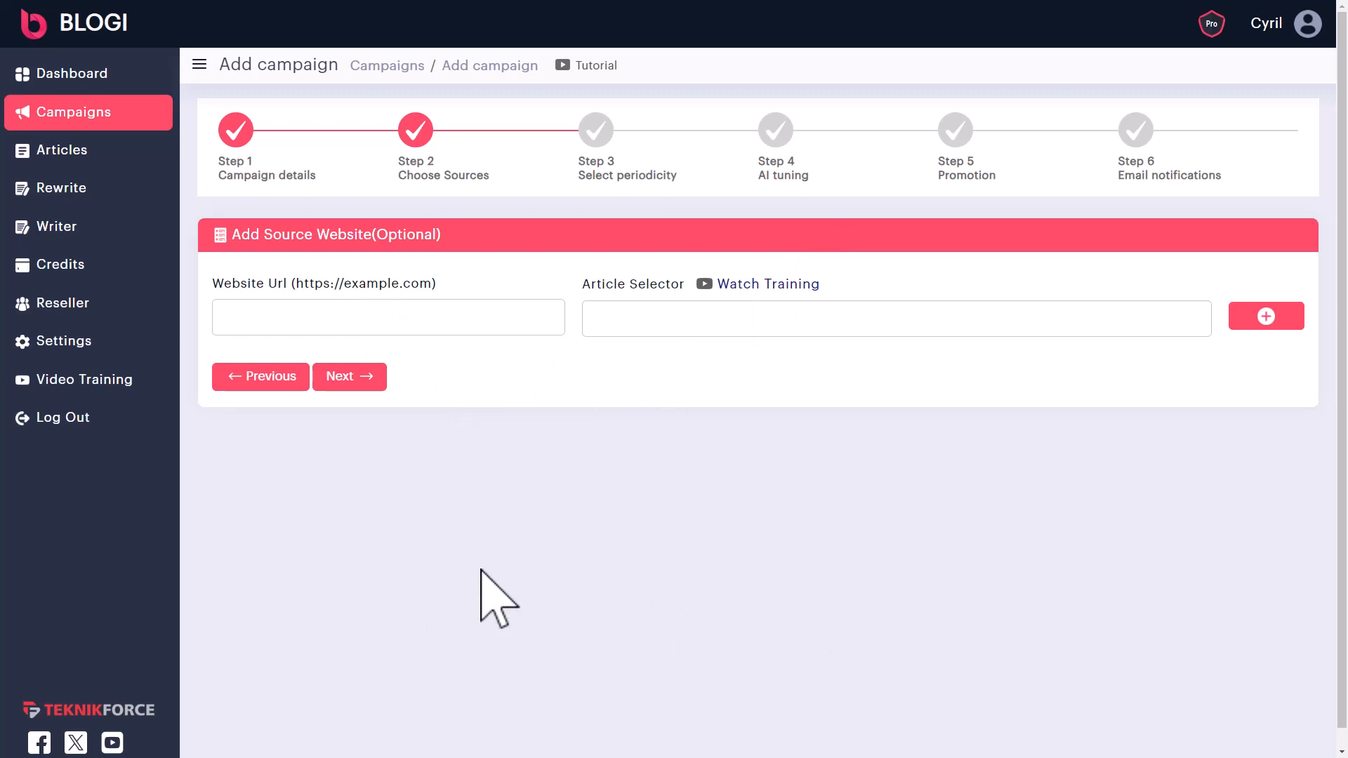
left_click(368, 322)
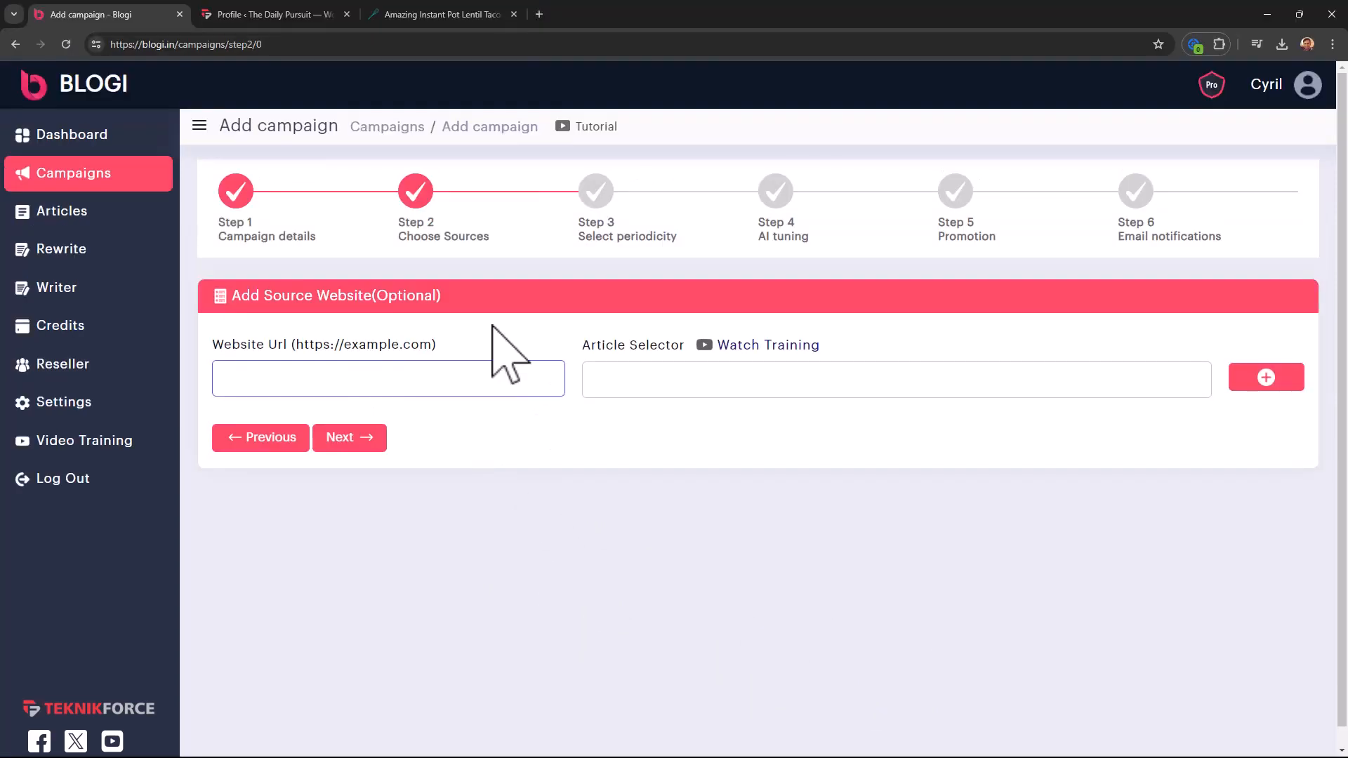
- Open Chrome DevTools on the Instant Pot Lentil Tacos recipe page
left_click(492, 14)
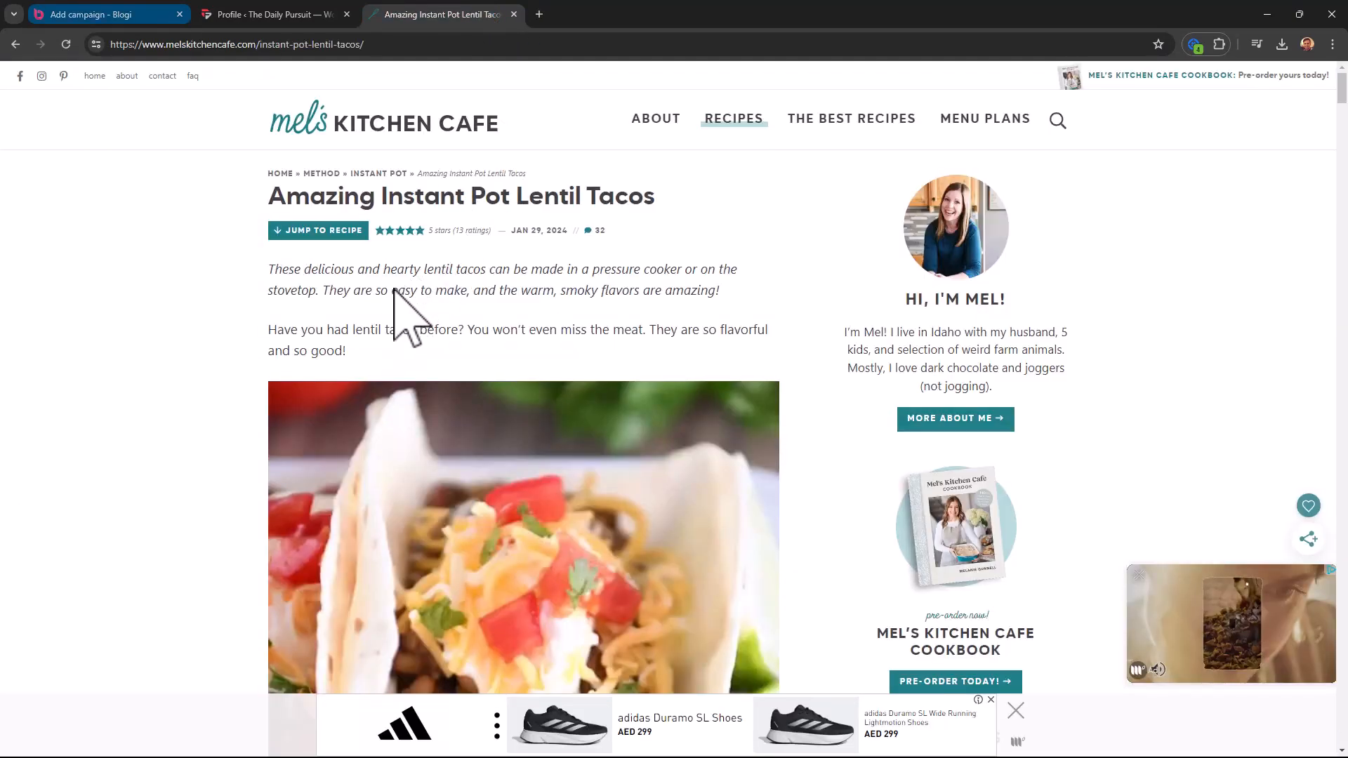
key("ctrl+Tab")
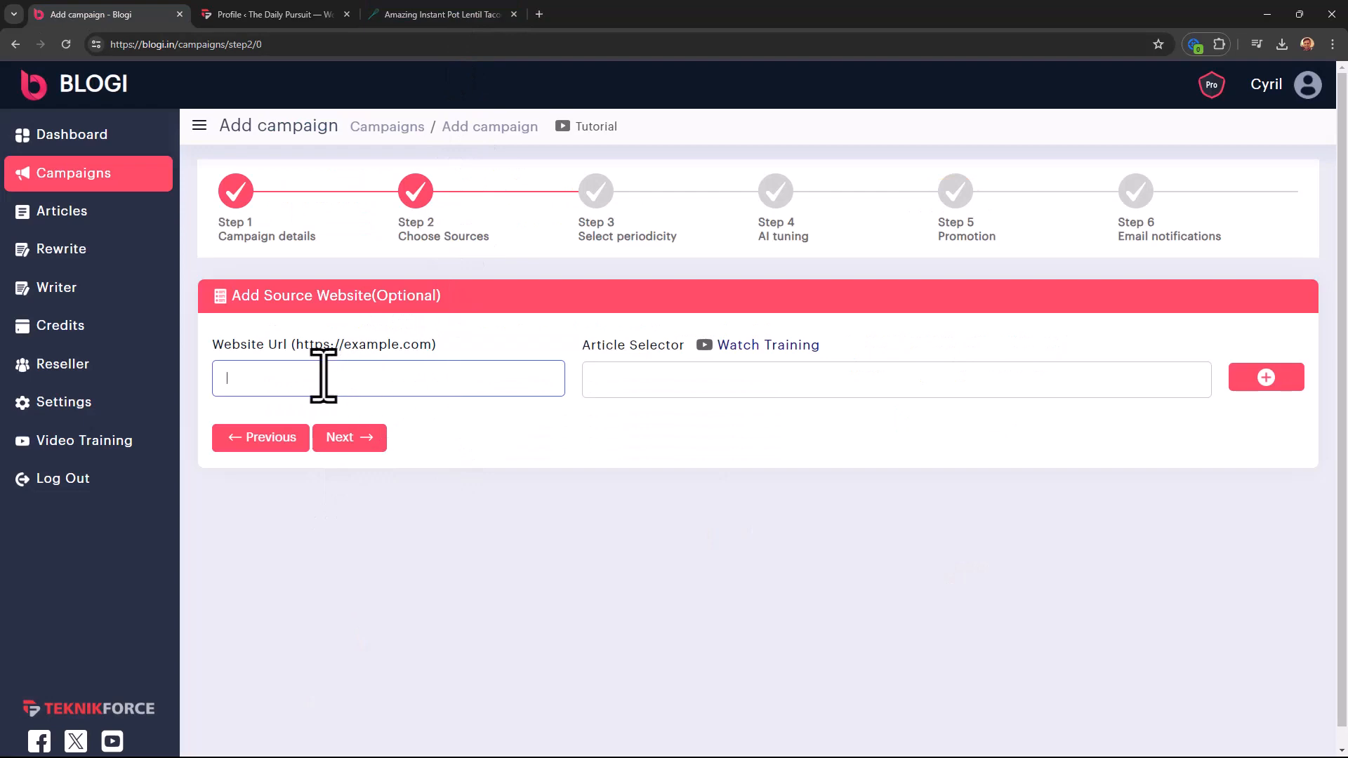
left_click(478, 17)
scroll(320, 369, "down", 5)
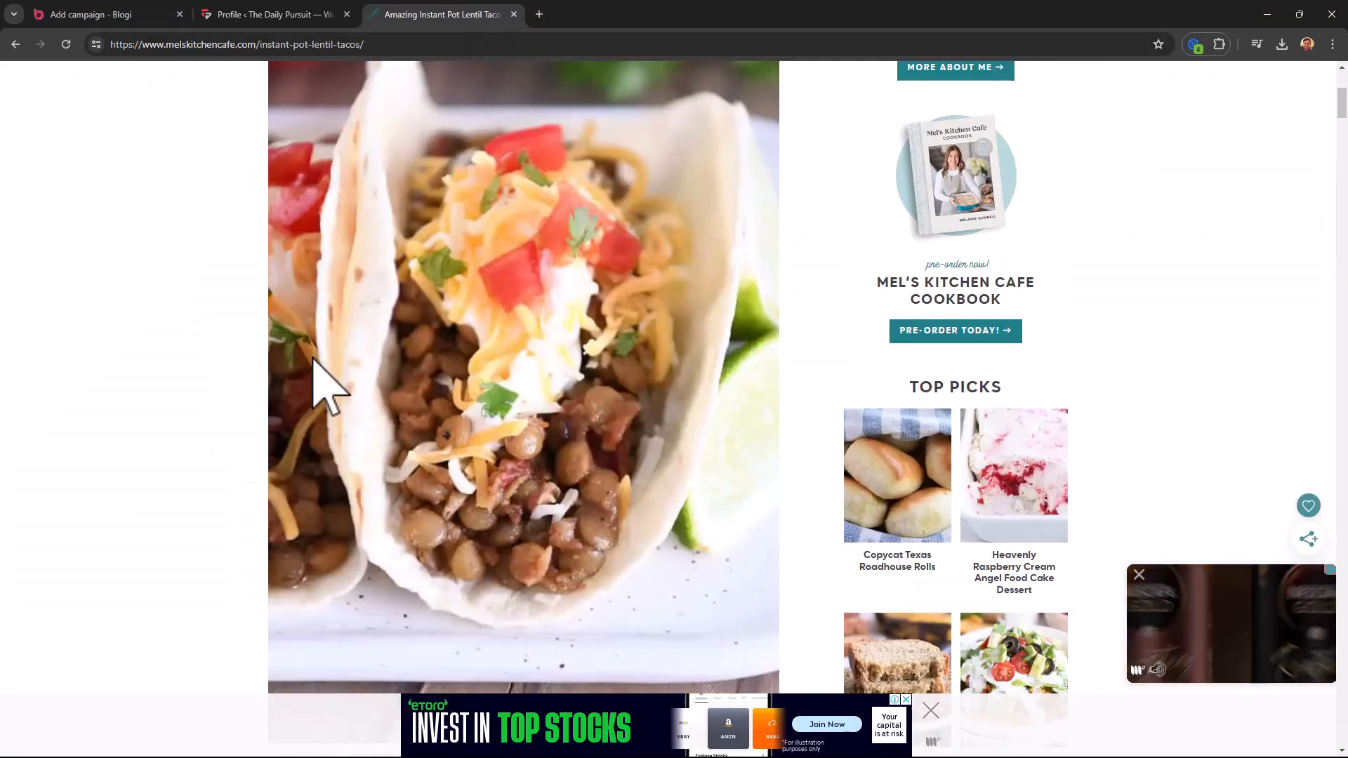
scroll(325, 382, "up", 5)
right_click(172, 330)
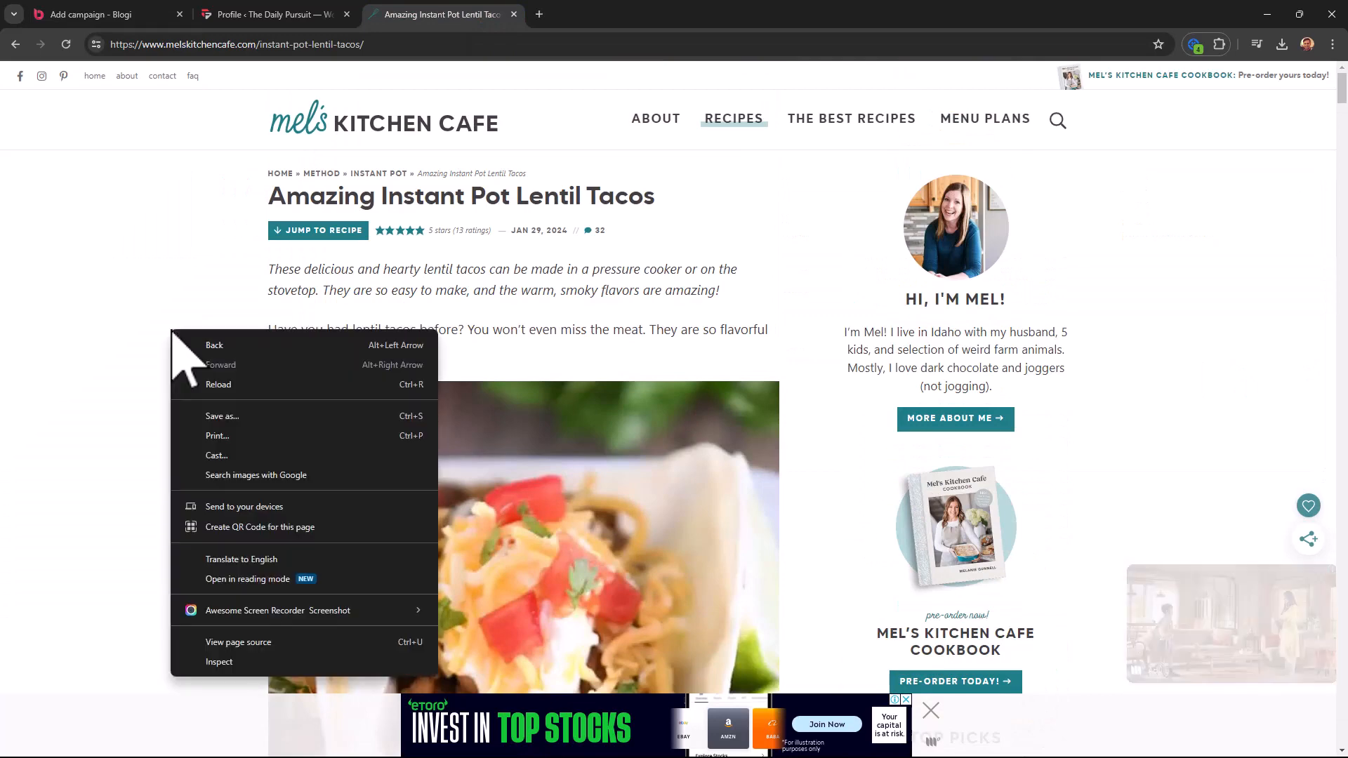
left_click(242, 662)
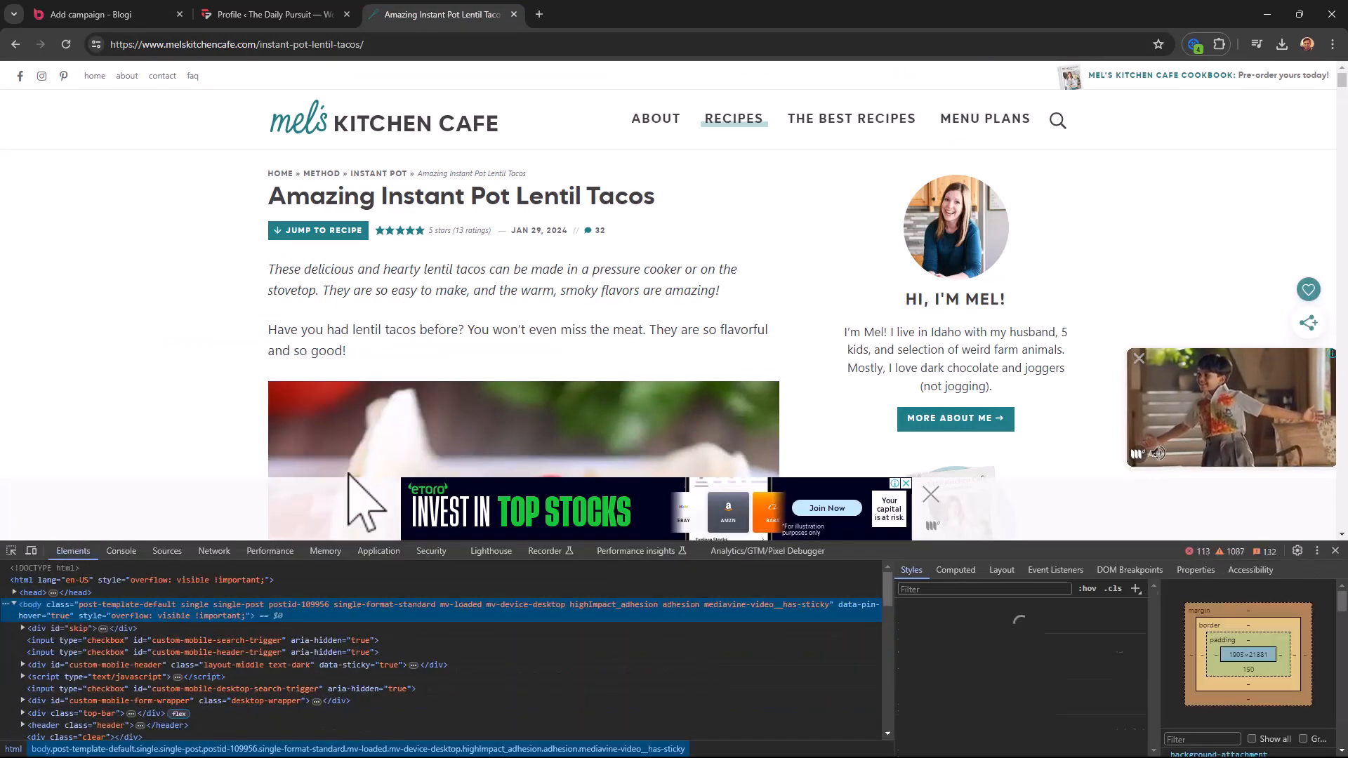
- Pick the article.post.single-post-content element and copy its CSS selector, then return to Blogi
left_click(11, 551)
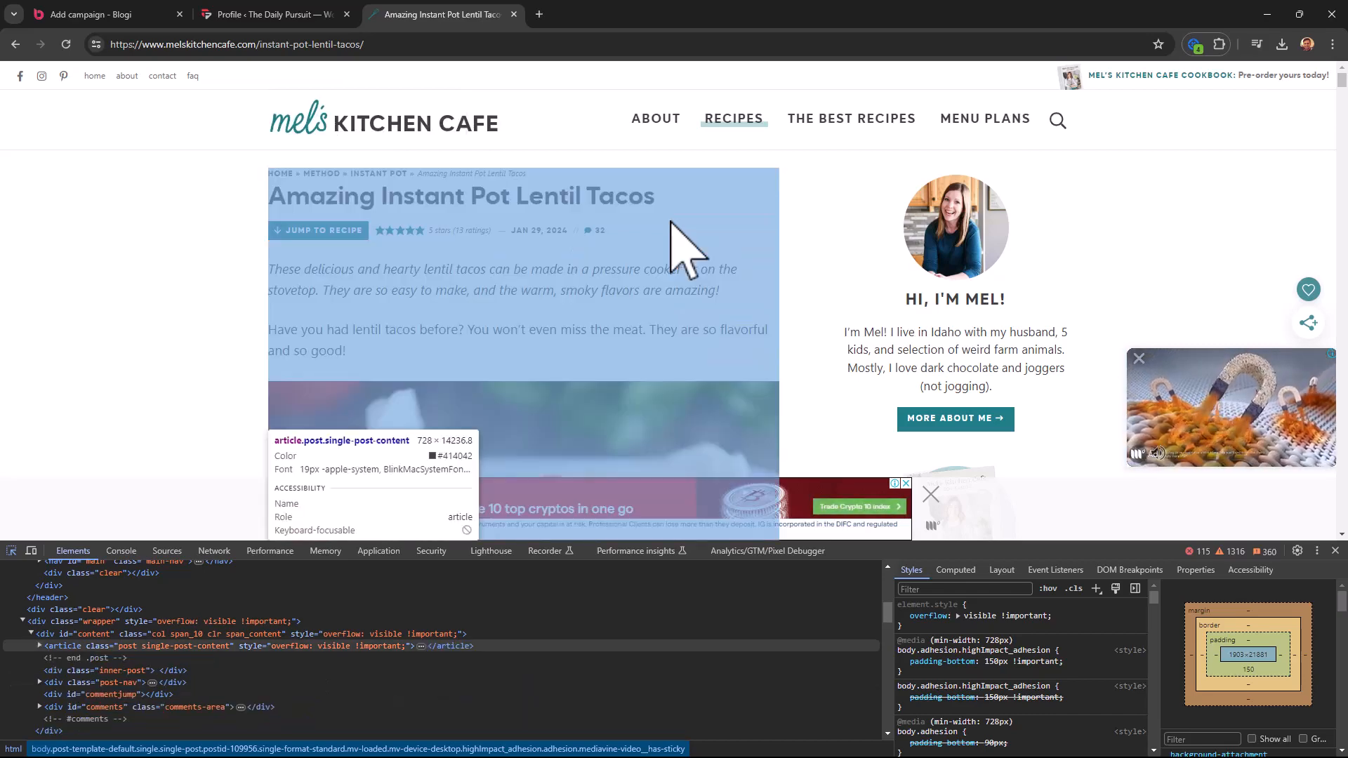
left_click(671, 222)
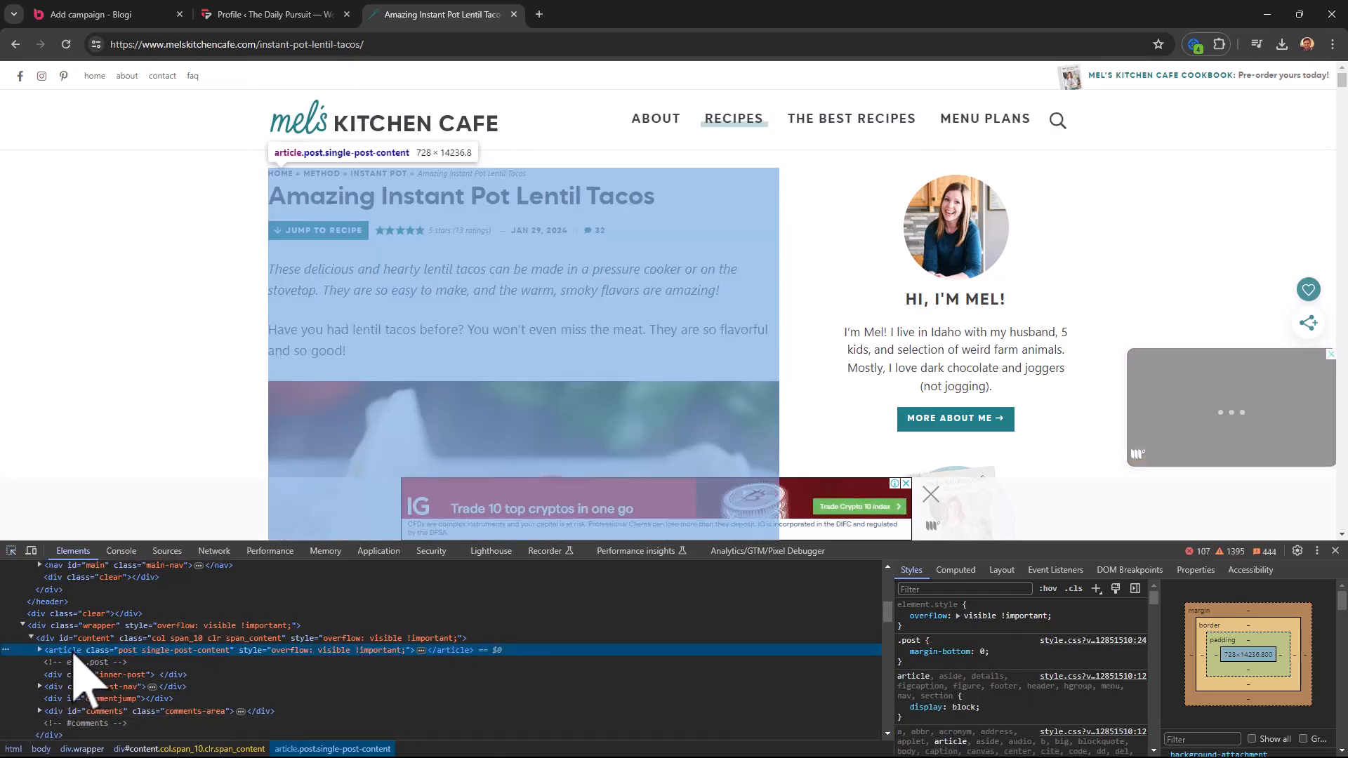
right_click(75, 654)
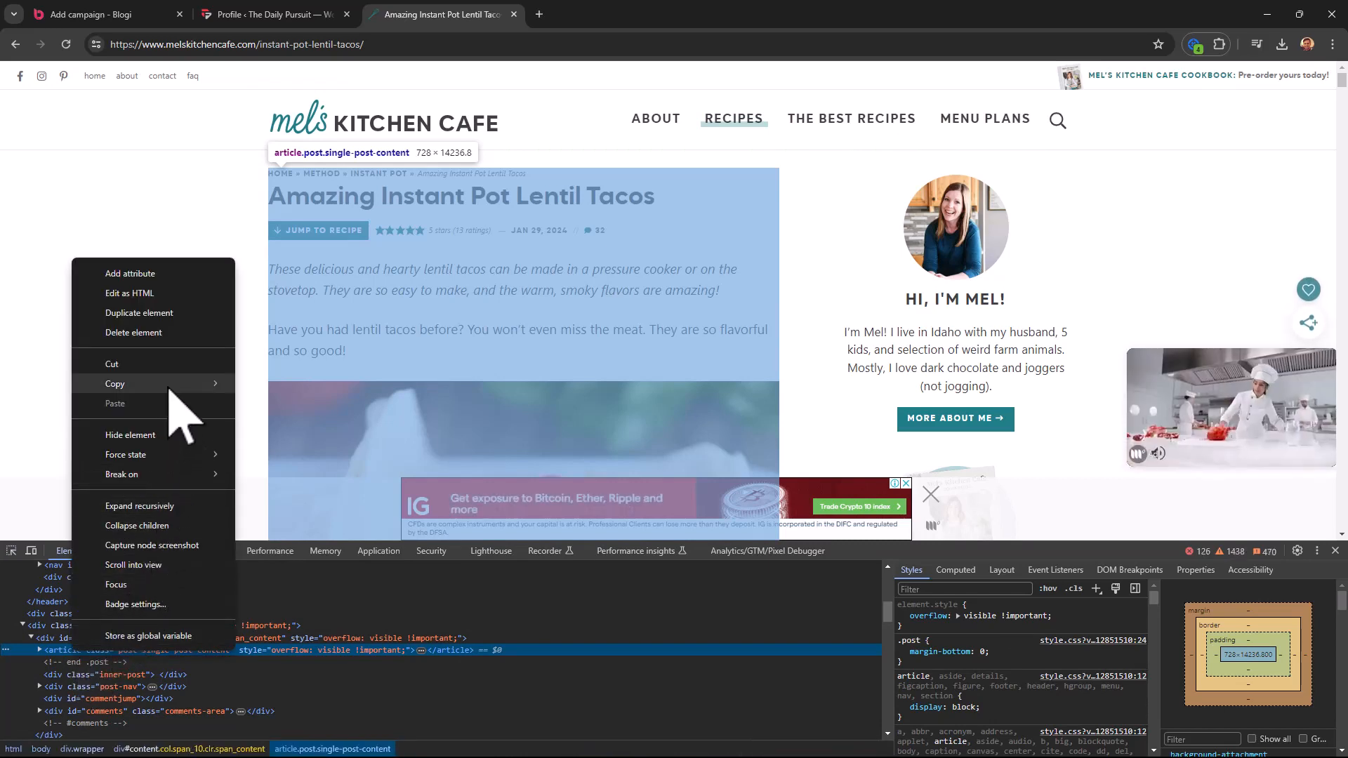
left_click(272, 430)
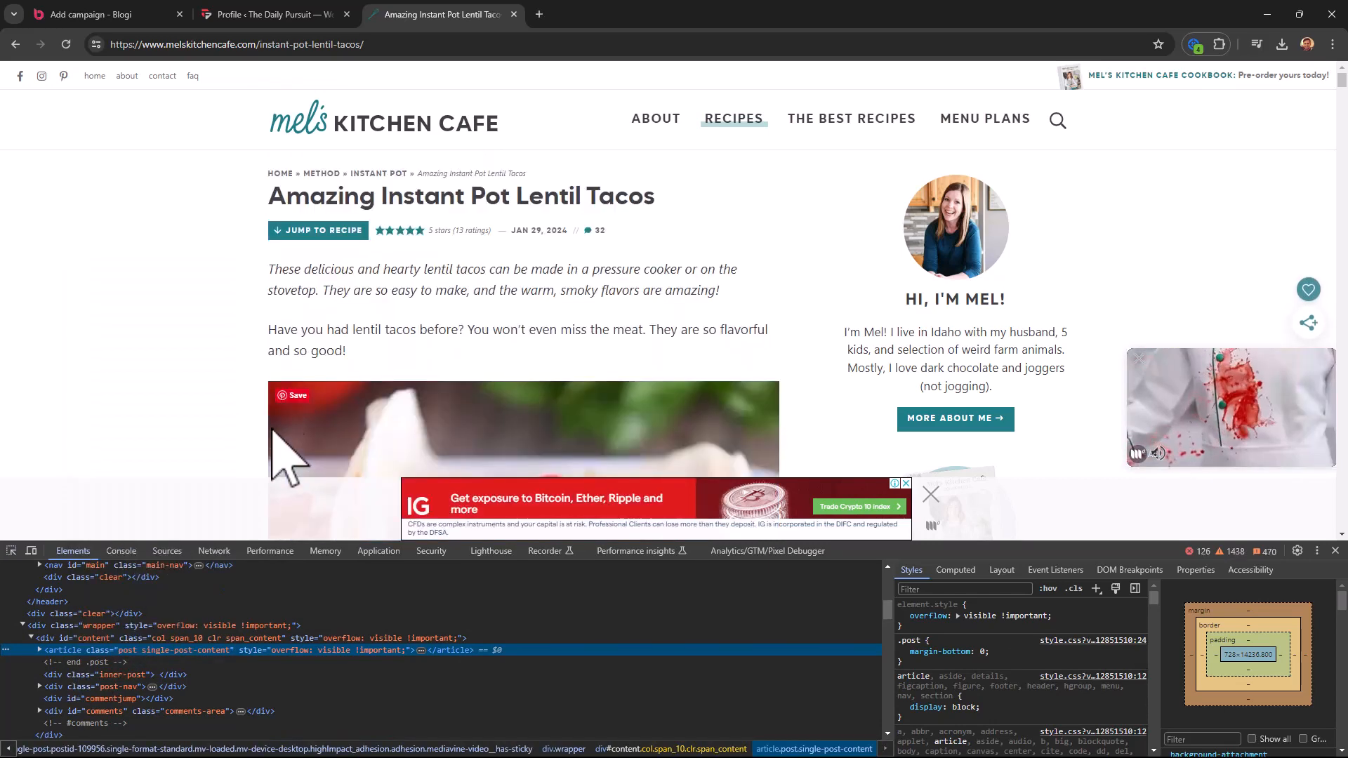
left_click(151, 15)
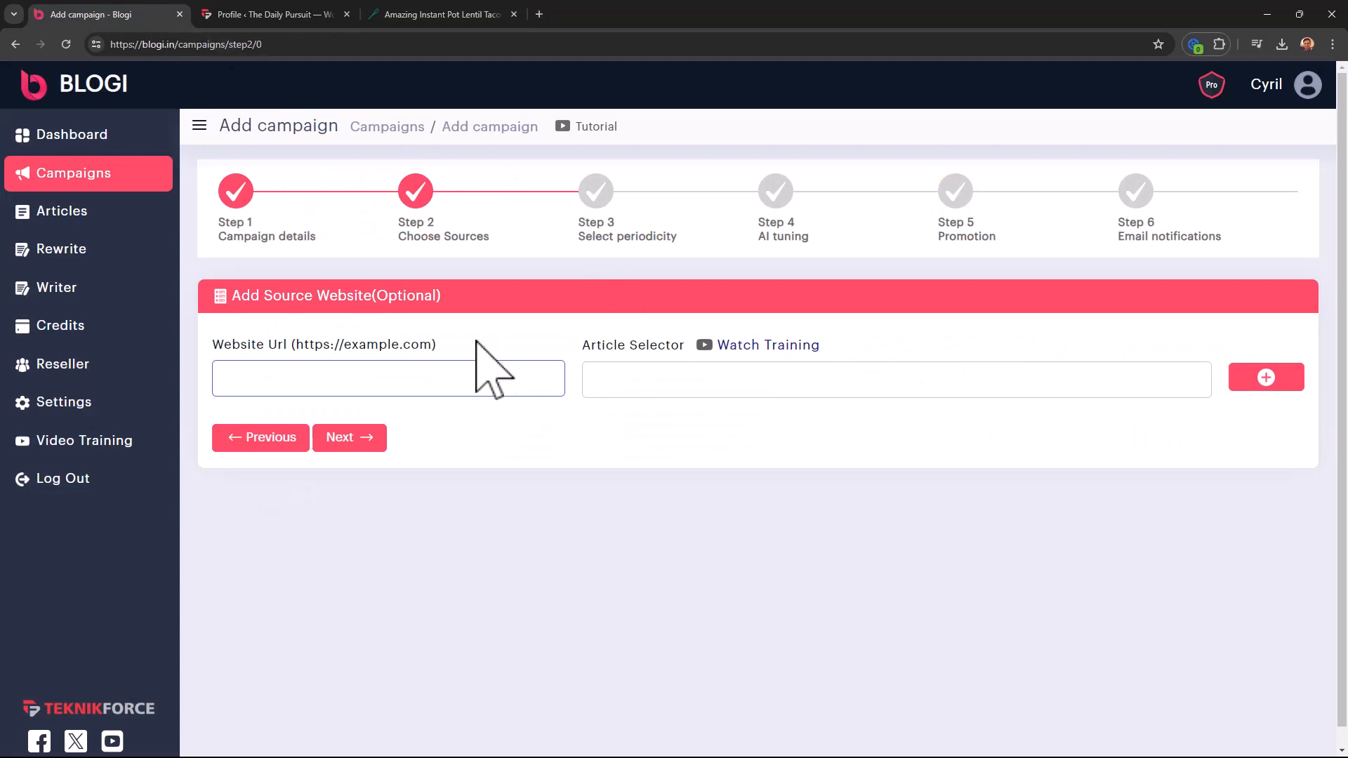
left_click(706, 377)
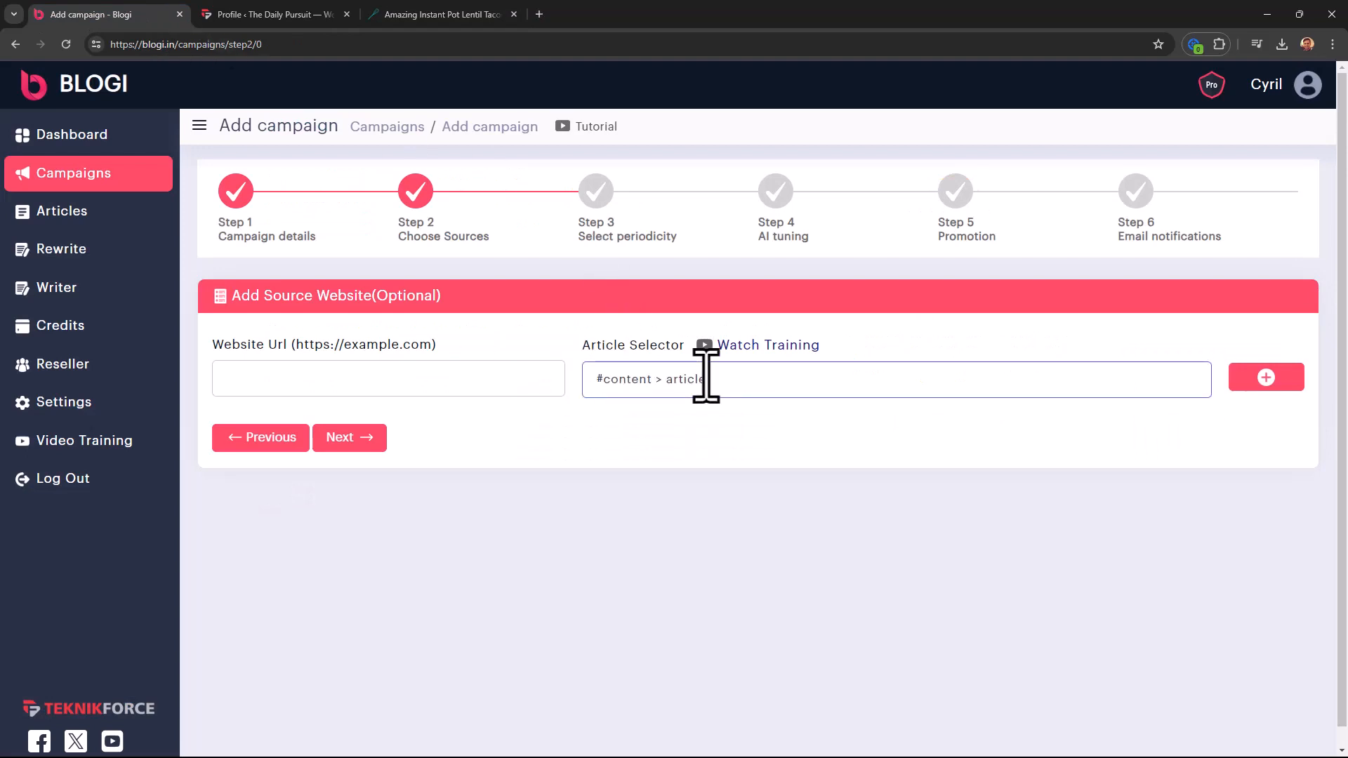
left_click(438, 15)
left_click_drag(256, 45, 106, 4)
left_click(107, 4)
left_click(415, 389)
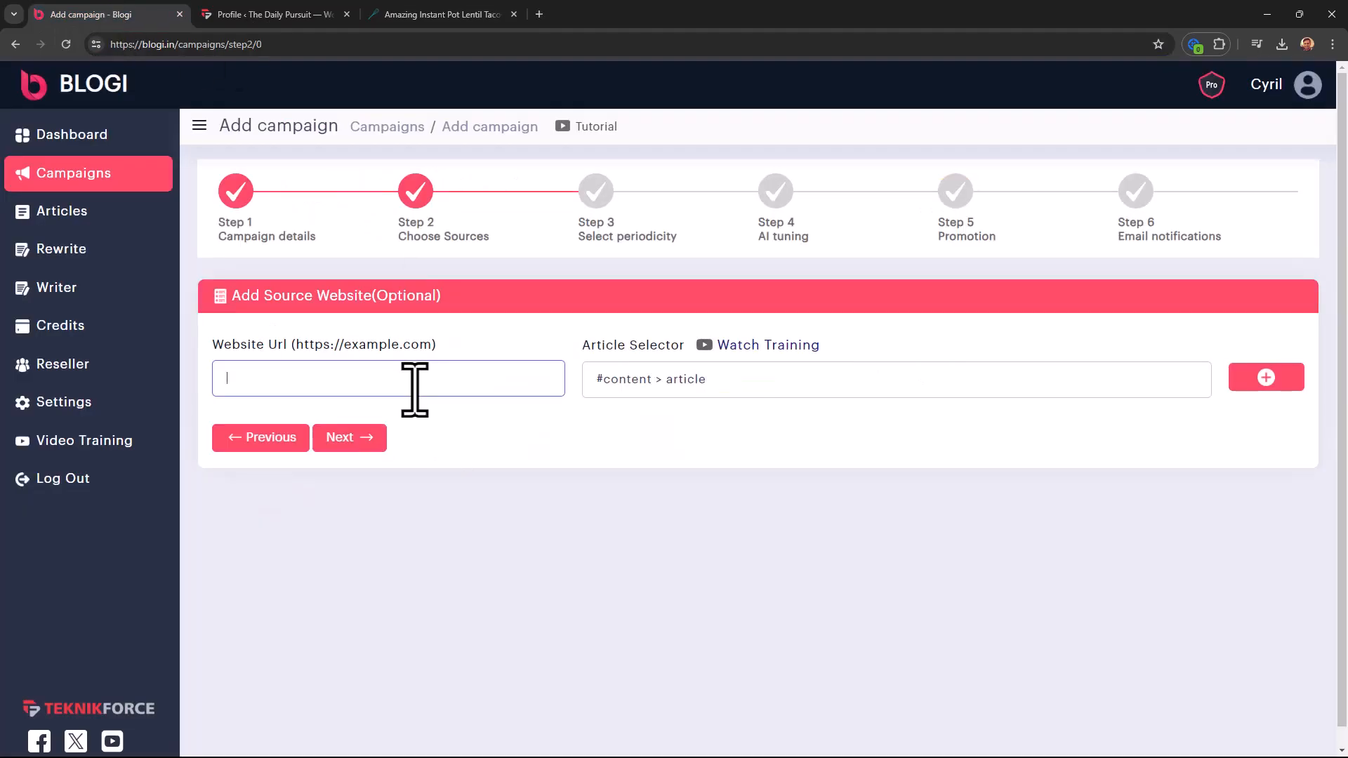
left_click(1277, 382)
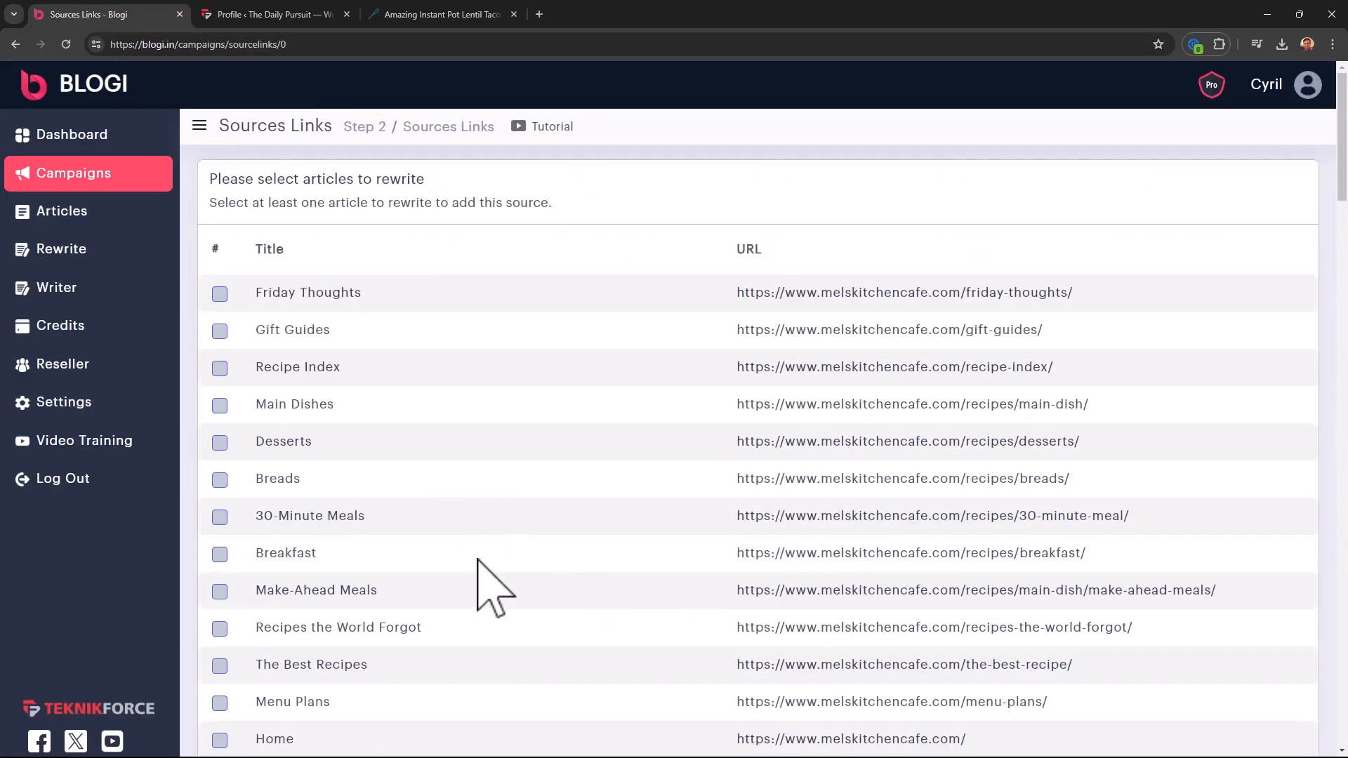
- Tick Baked Sweet and Sour Chicken, add Mel's Kitchen Cafe as a source, and proceed
scroll(449, 548, "down", 2)
scroll(423, 535, "down", 18)
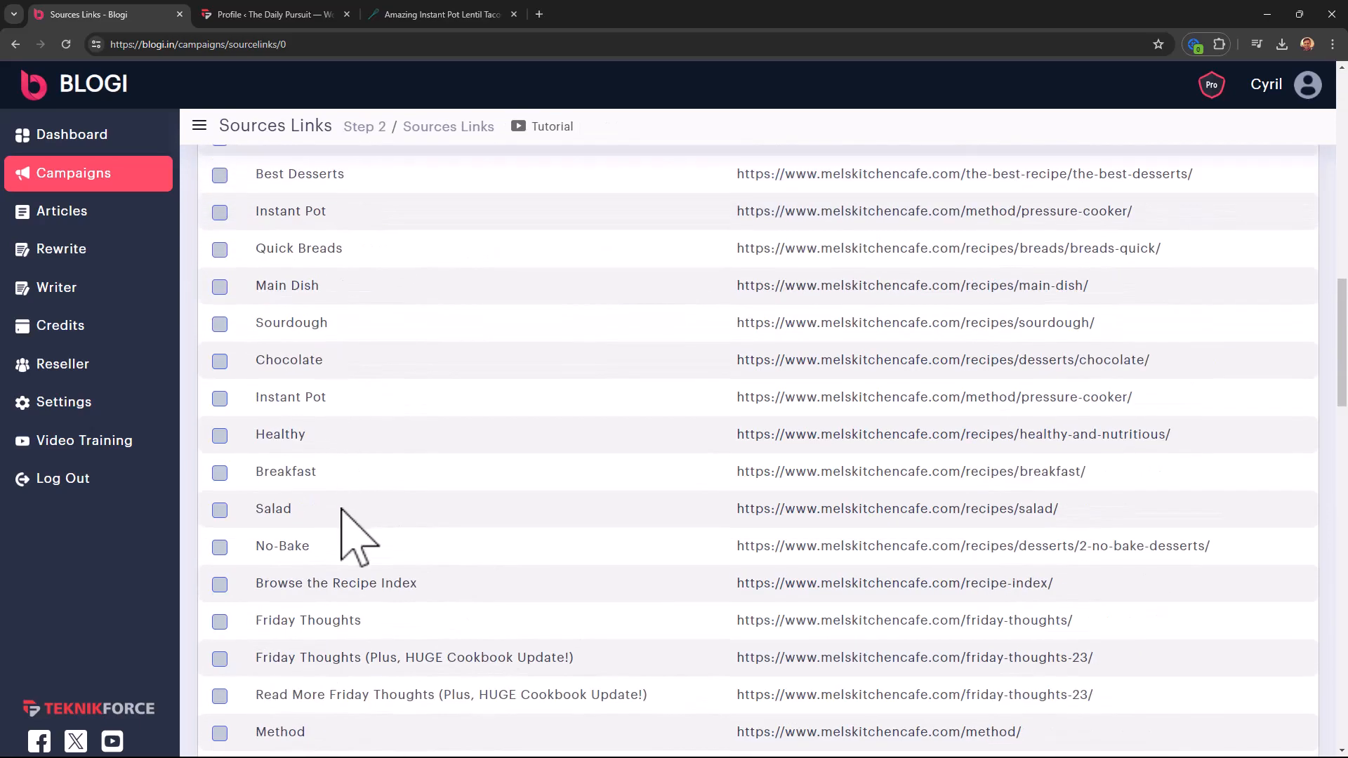
scroll(342, 511, "down", 15)
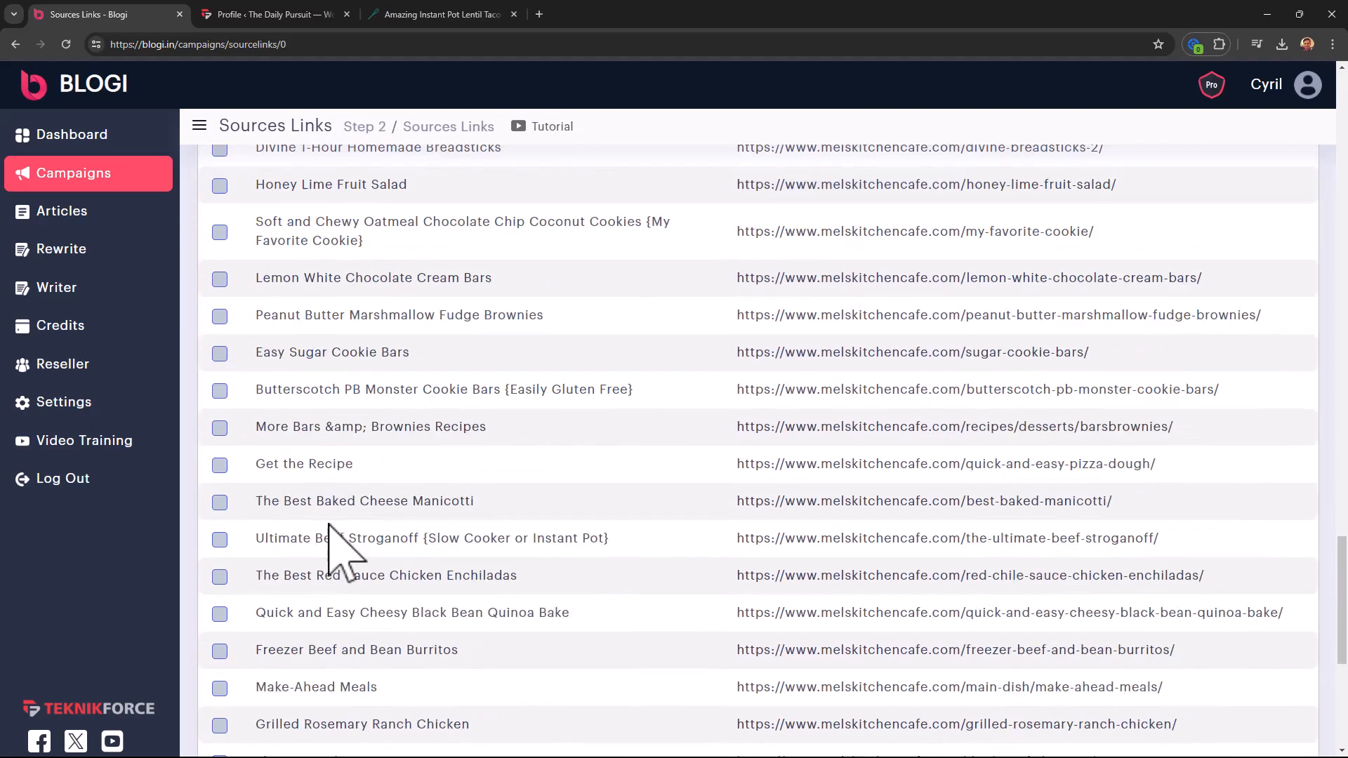
scroll(331, 541, "up", 5)
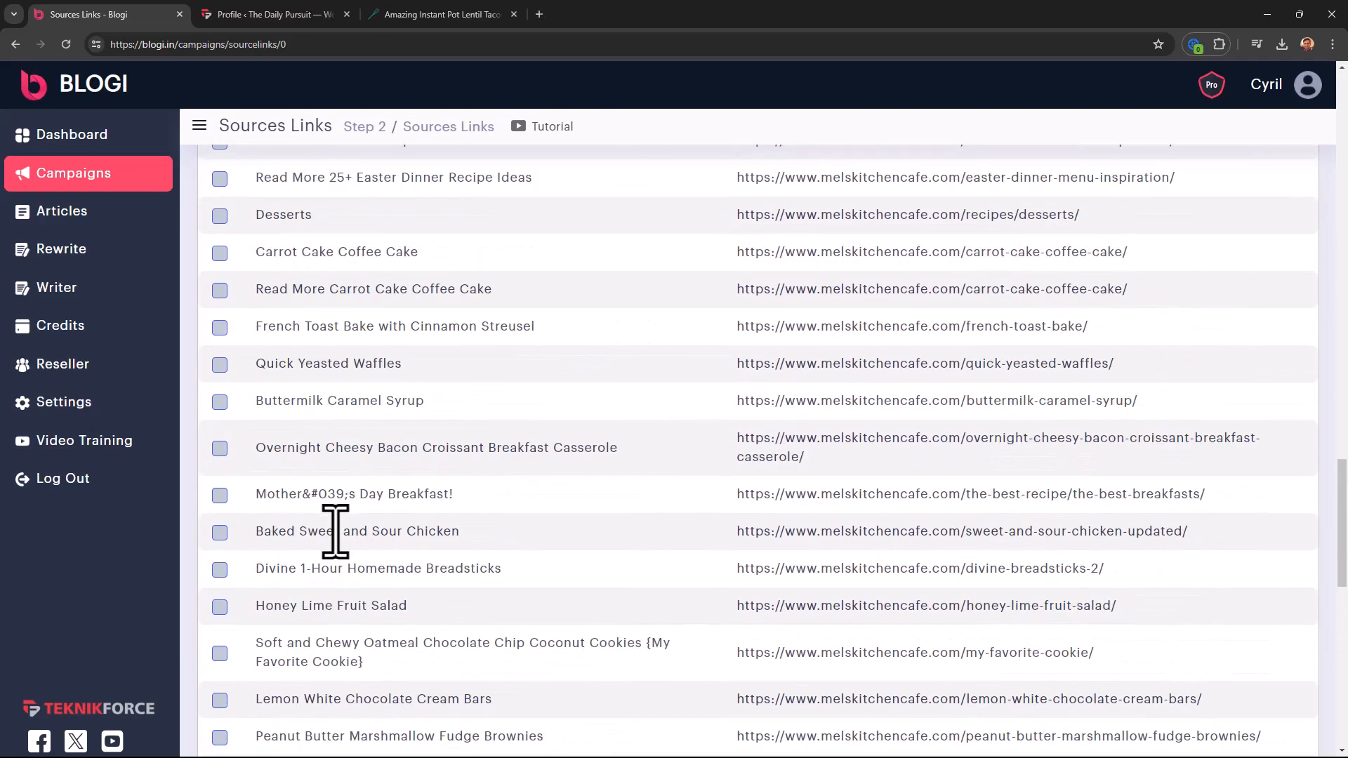
left_click(219, 533)
scroll(300, 578, "down", 4)
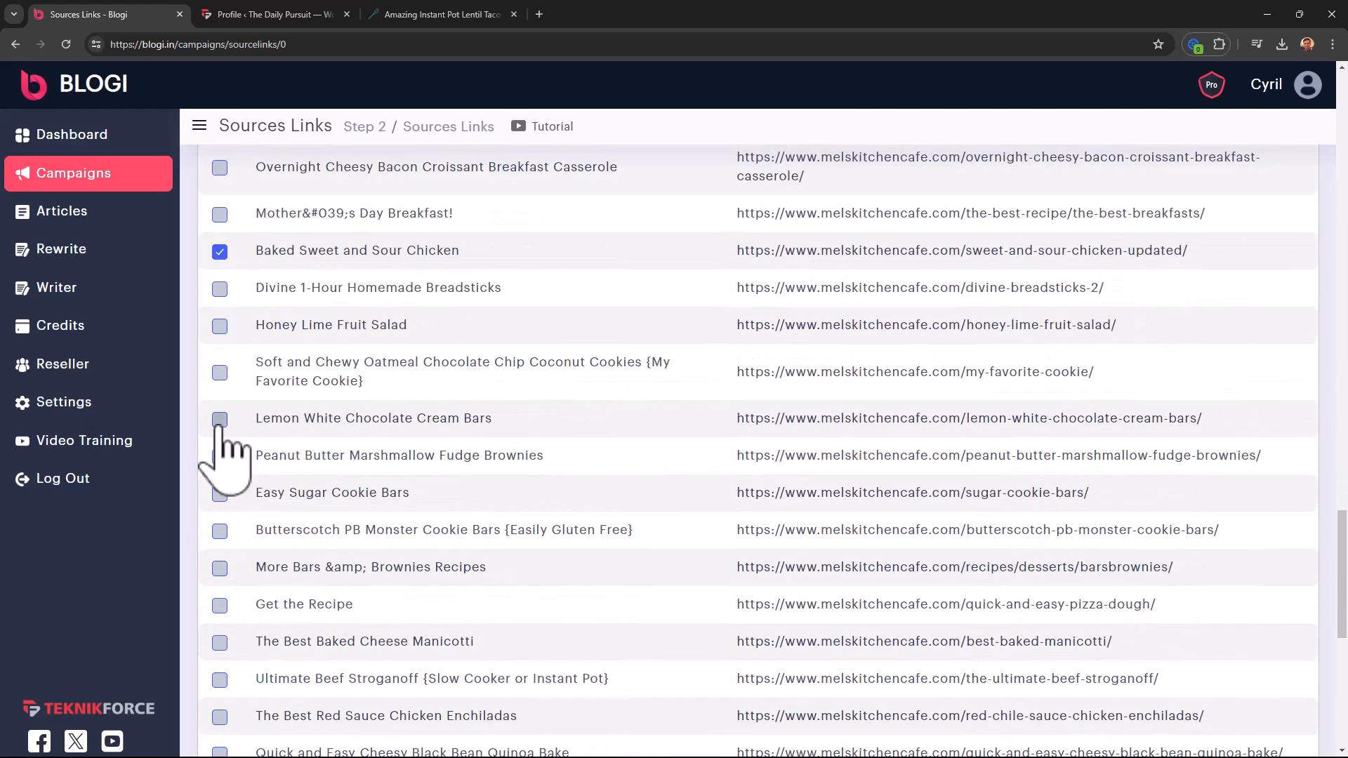
scroll(731, 481, "down", 8)
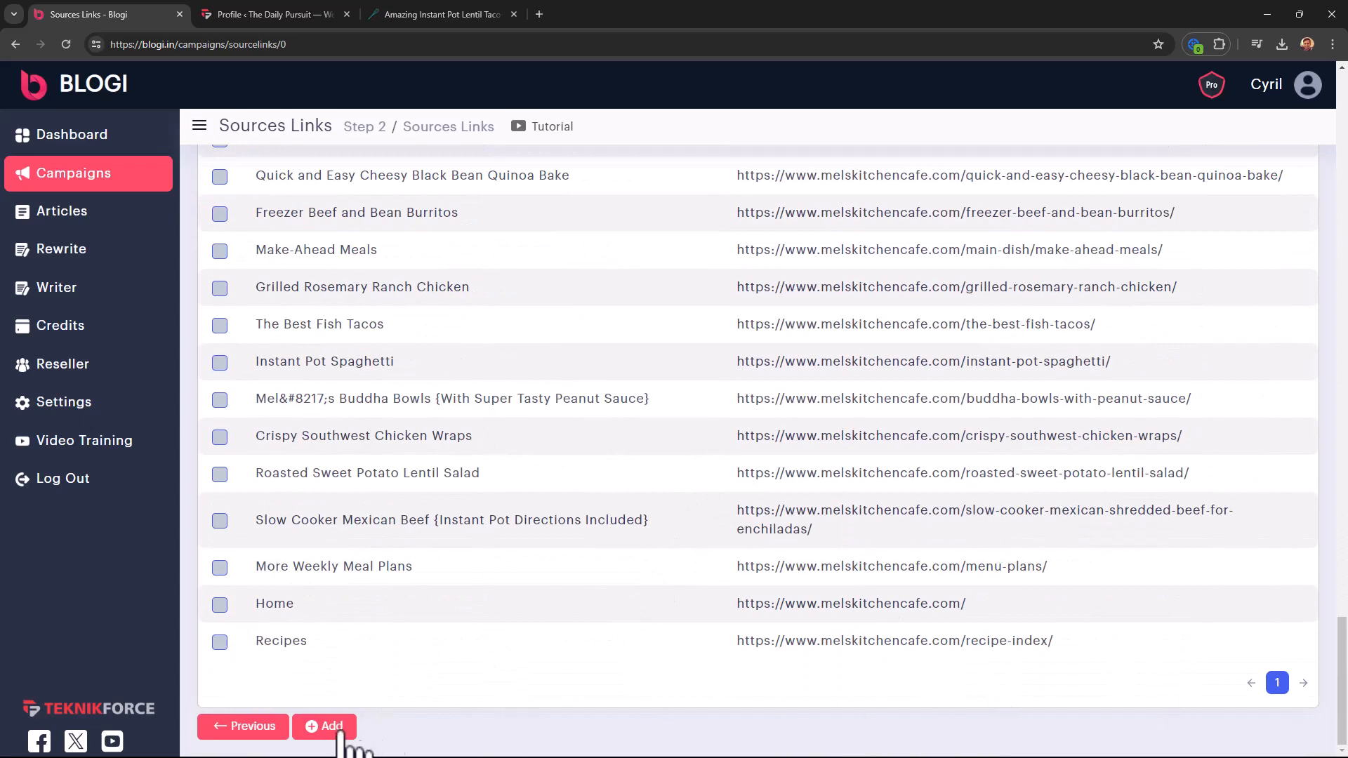
left_click(328, 727)
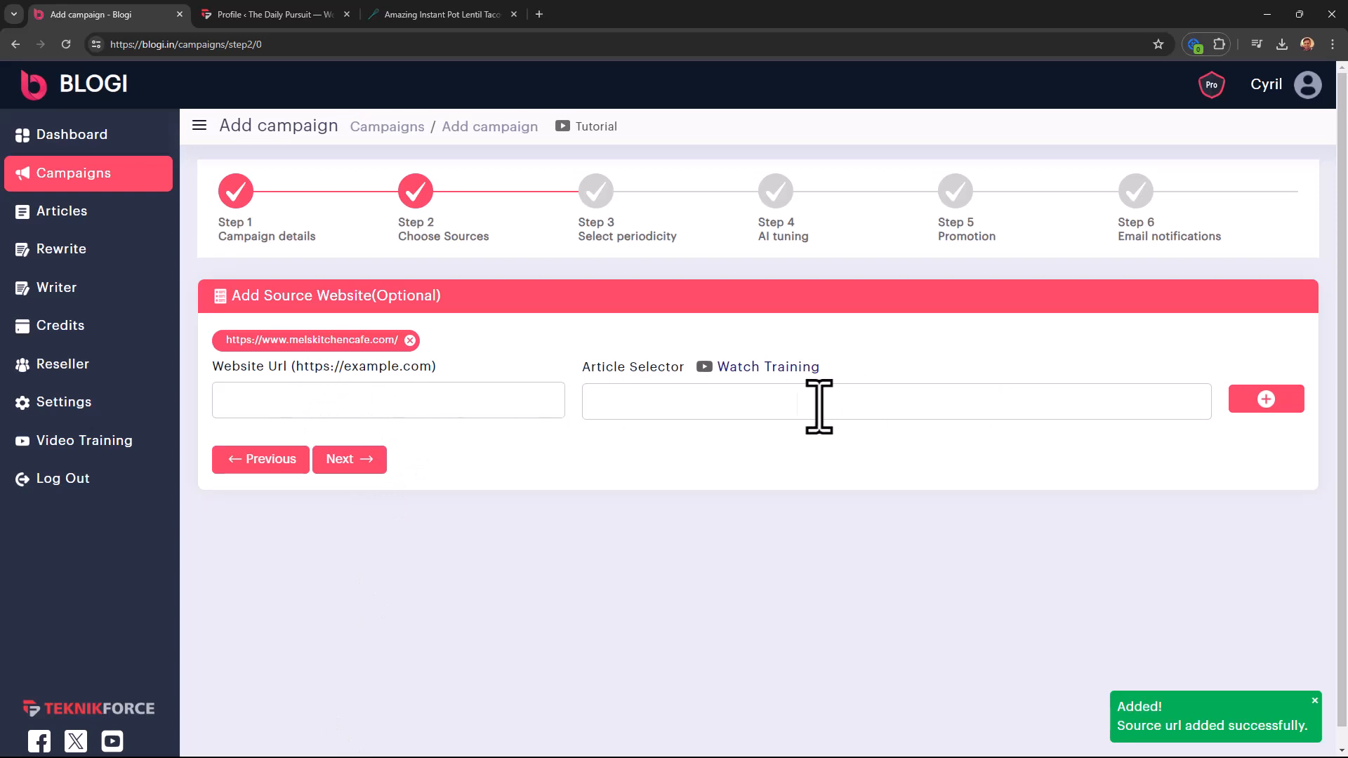
left_click(351, 461)
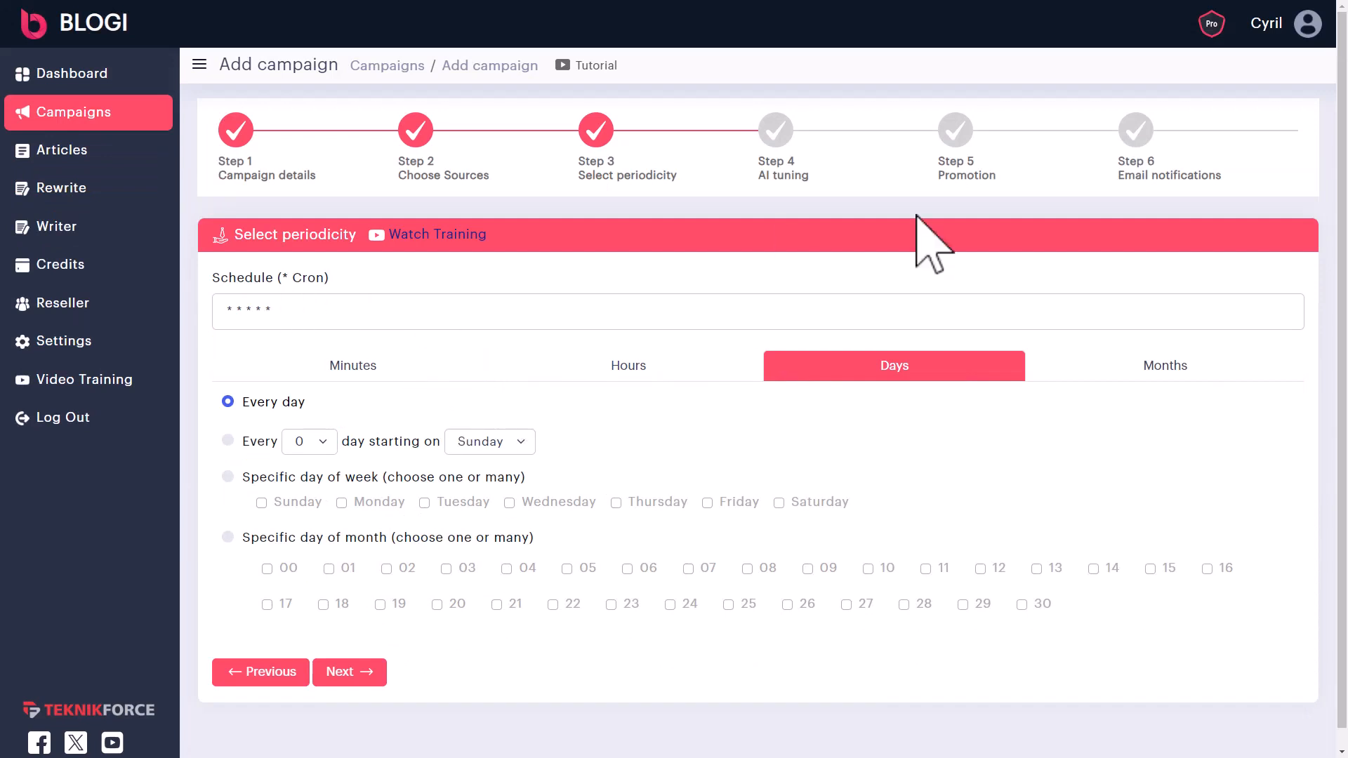
- Try the monthly option and an every-4-days interval on the Days tab
left_click(1153, 371)
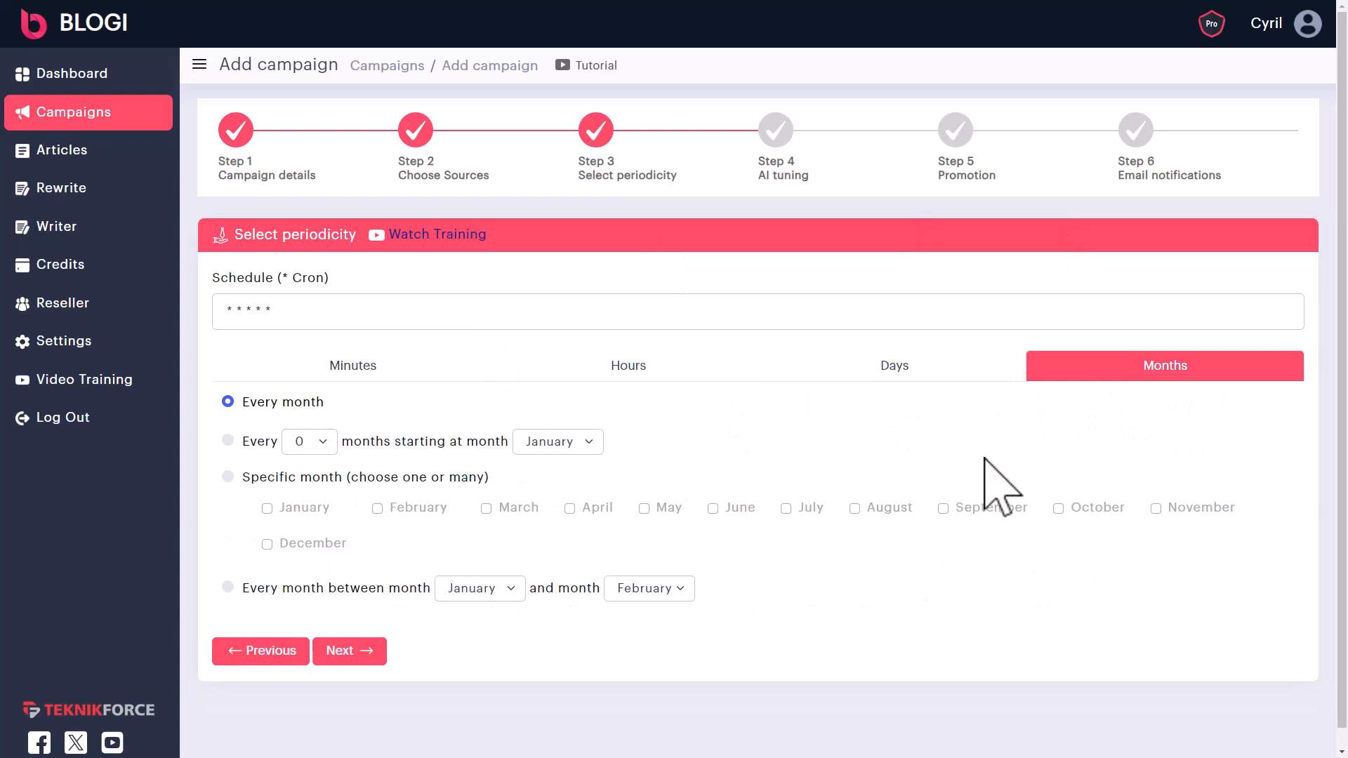
left_click(937, 371)
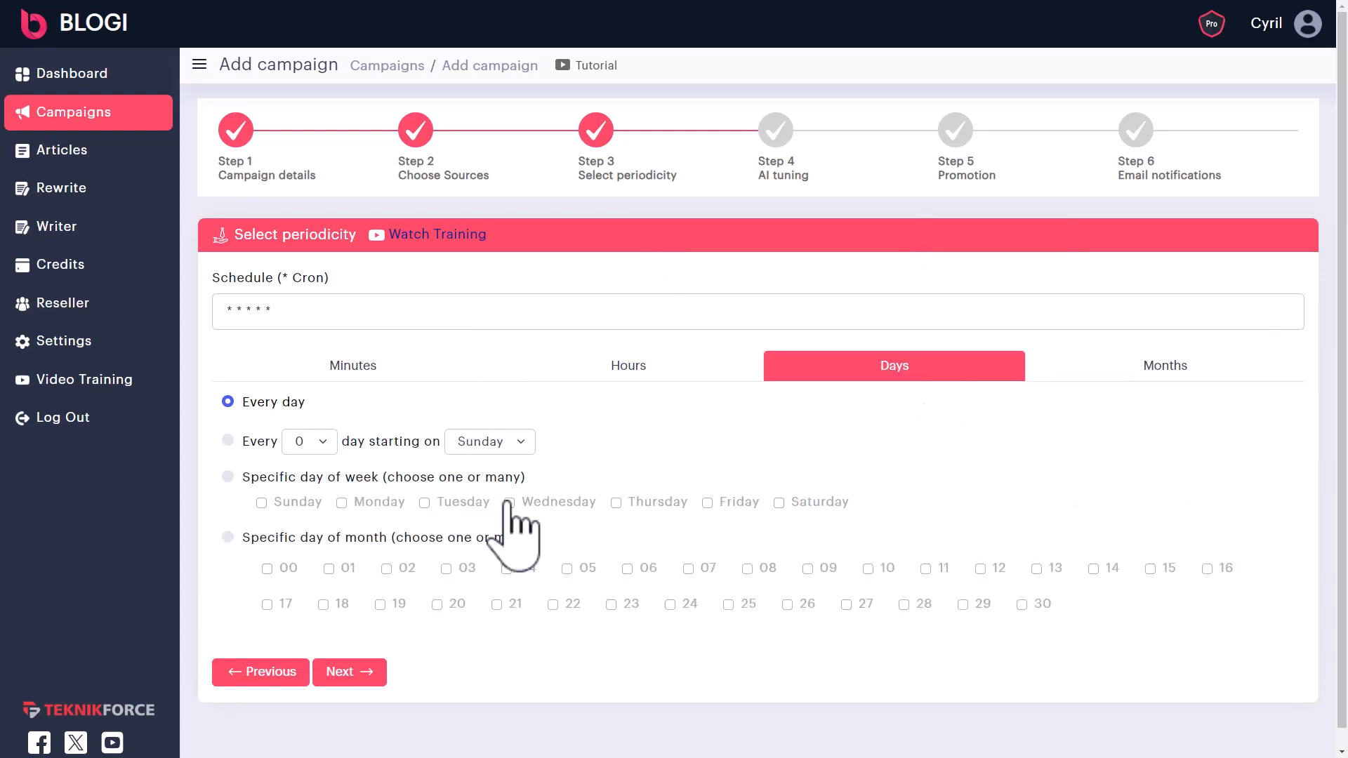
left_click(227, 441)
left_click(309, 441)
left_click(335, 550)
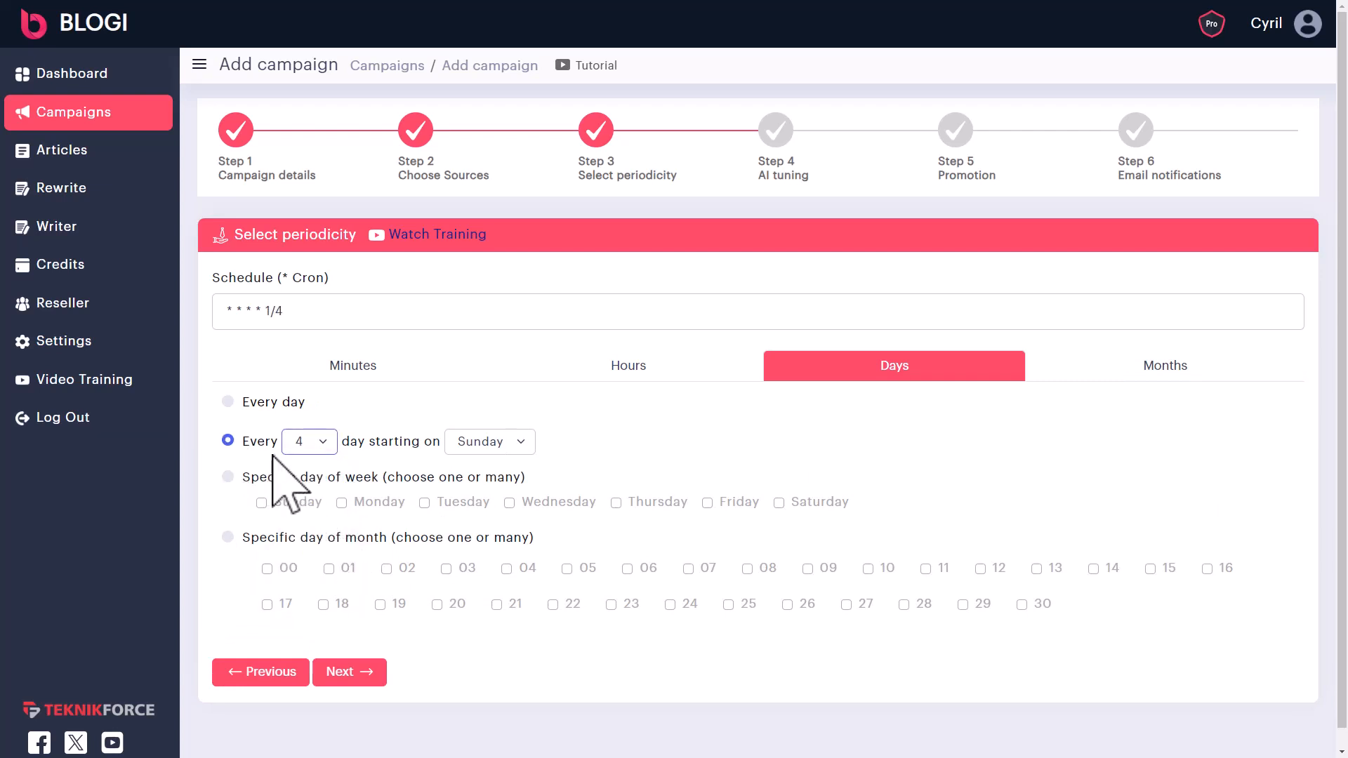
- Schedule runs for Sunday, Tuesday and Thursday at hour 05, after briefly trying month days 00, 05, 25
left_click(229, 477)
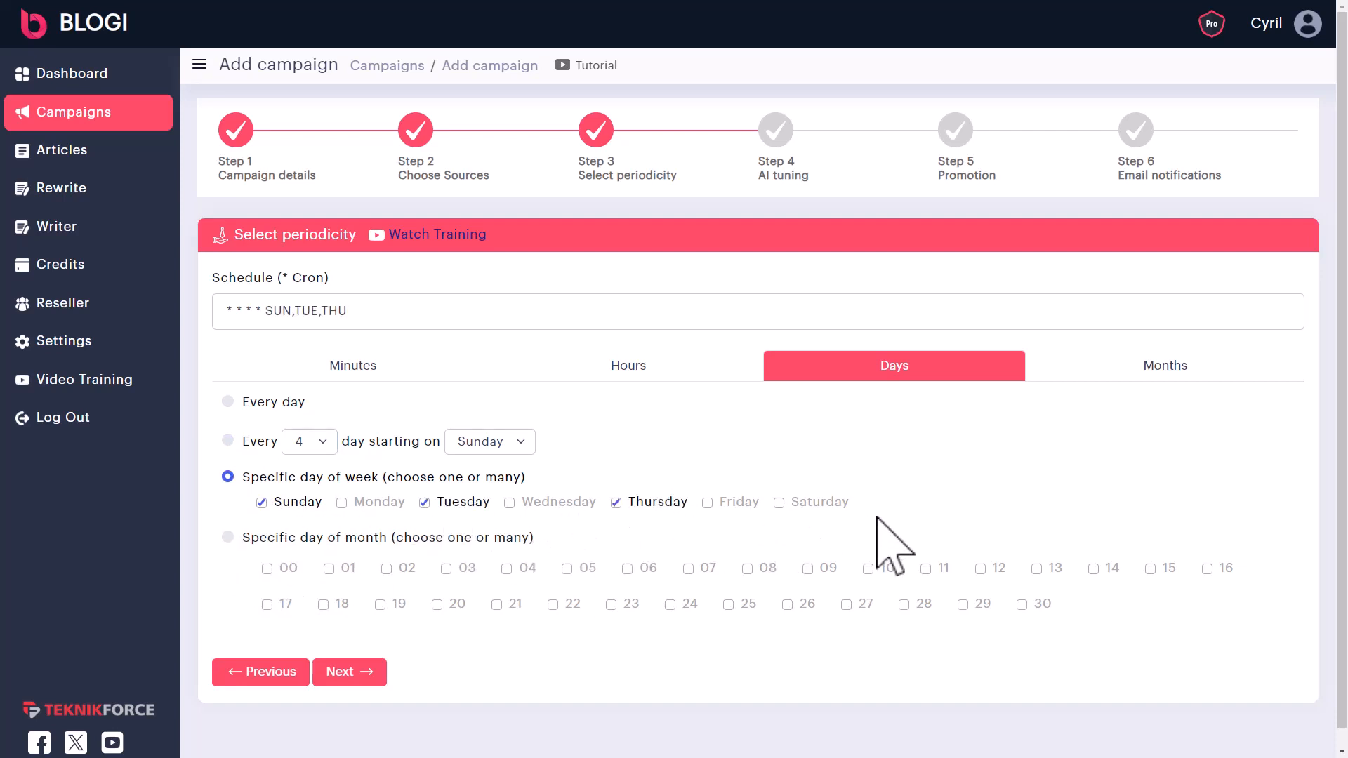
left_click(241, 534)
left_click(284, 569)
left_click(583, 569)
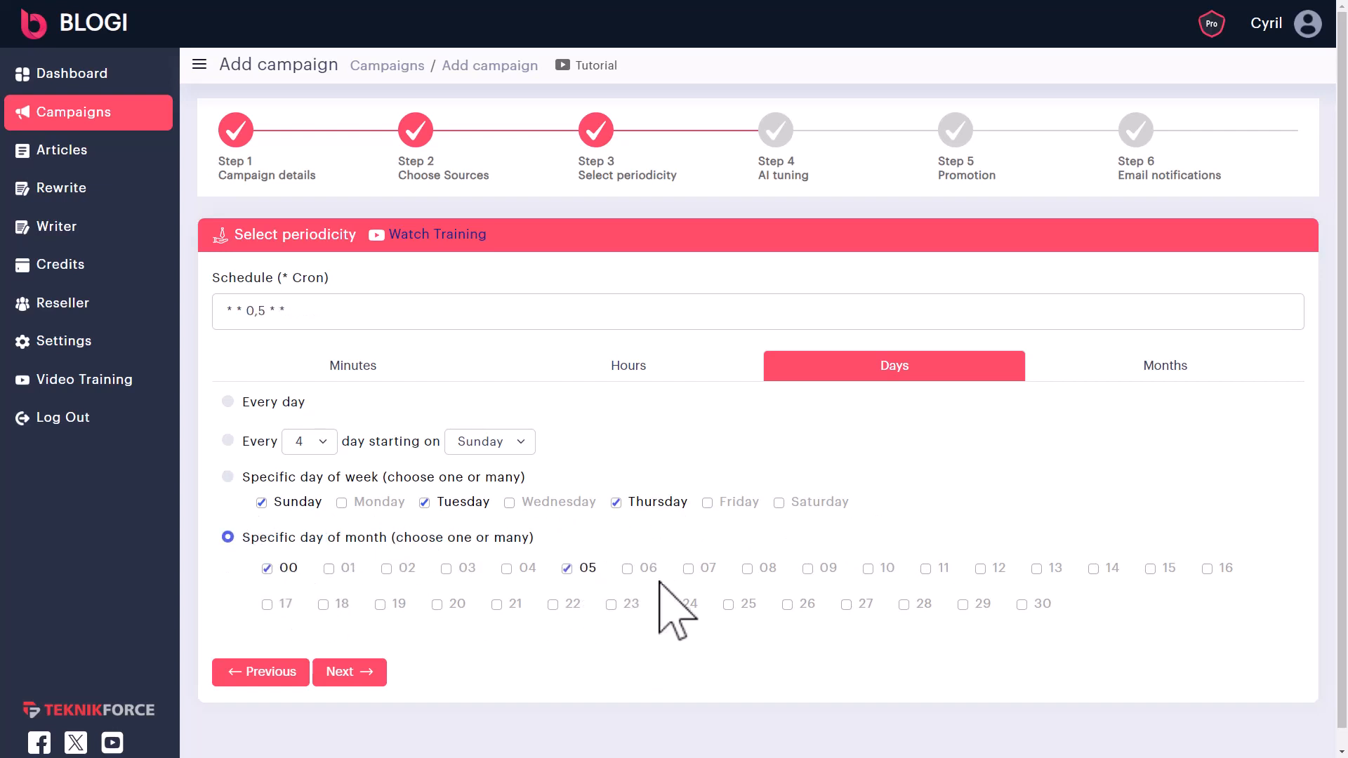
left_click(747, 604)
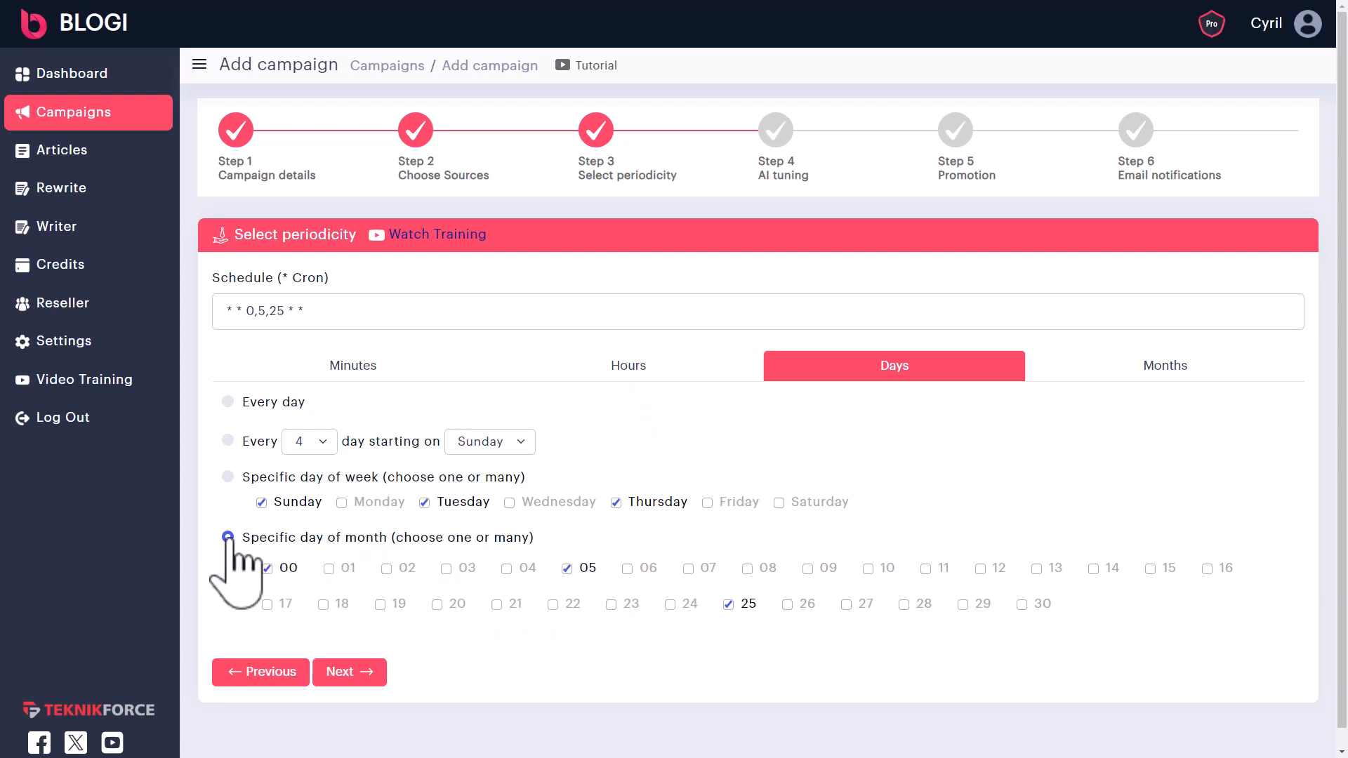
left_click(228, 477)
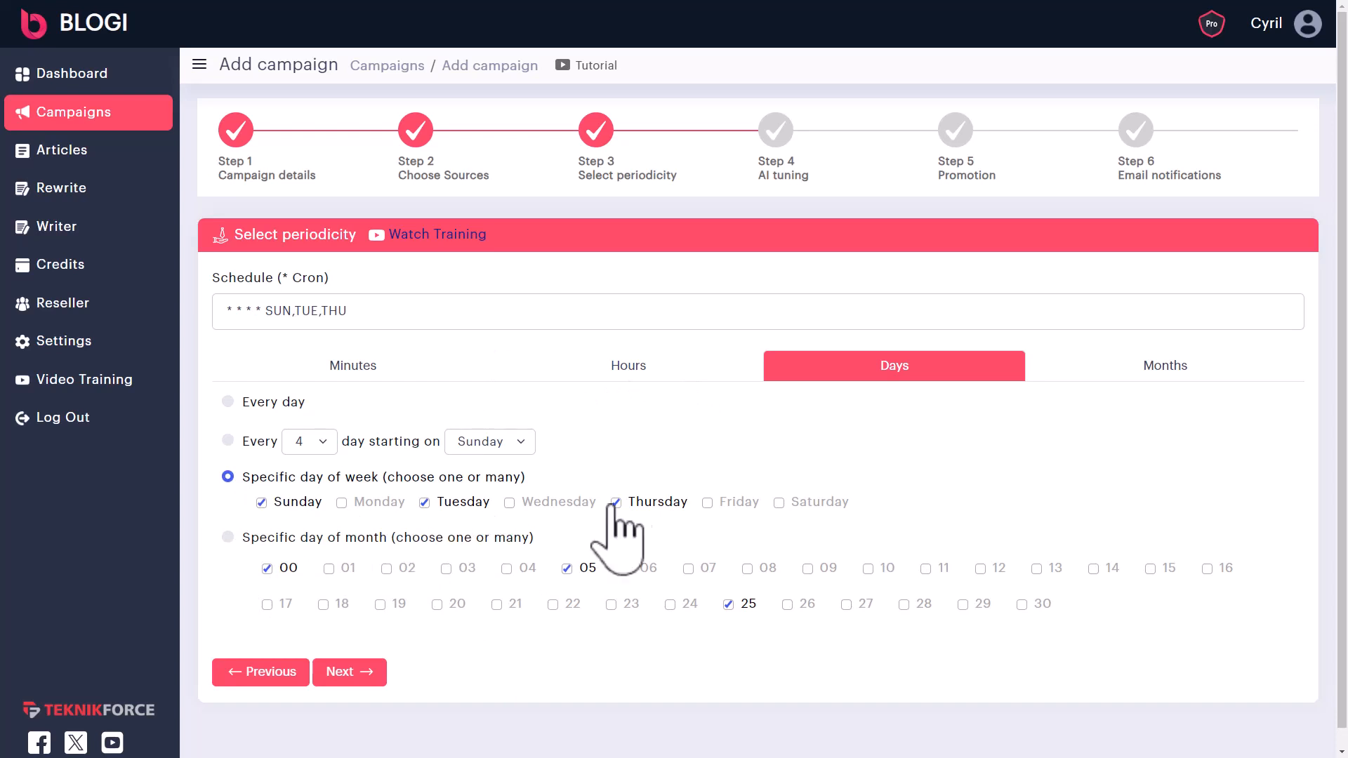
left_click(628, 366)
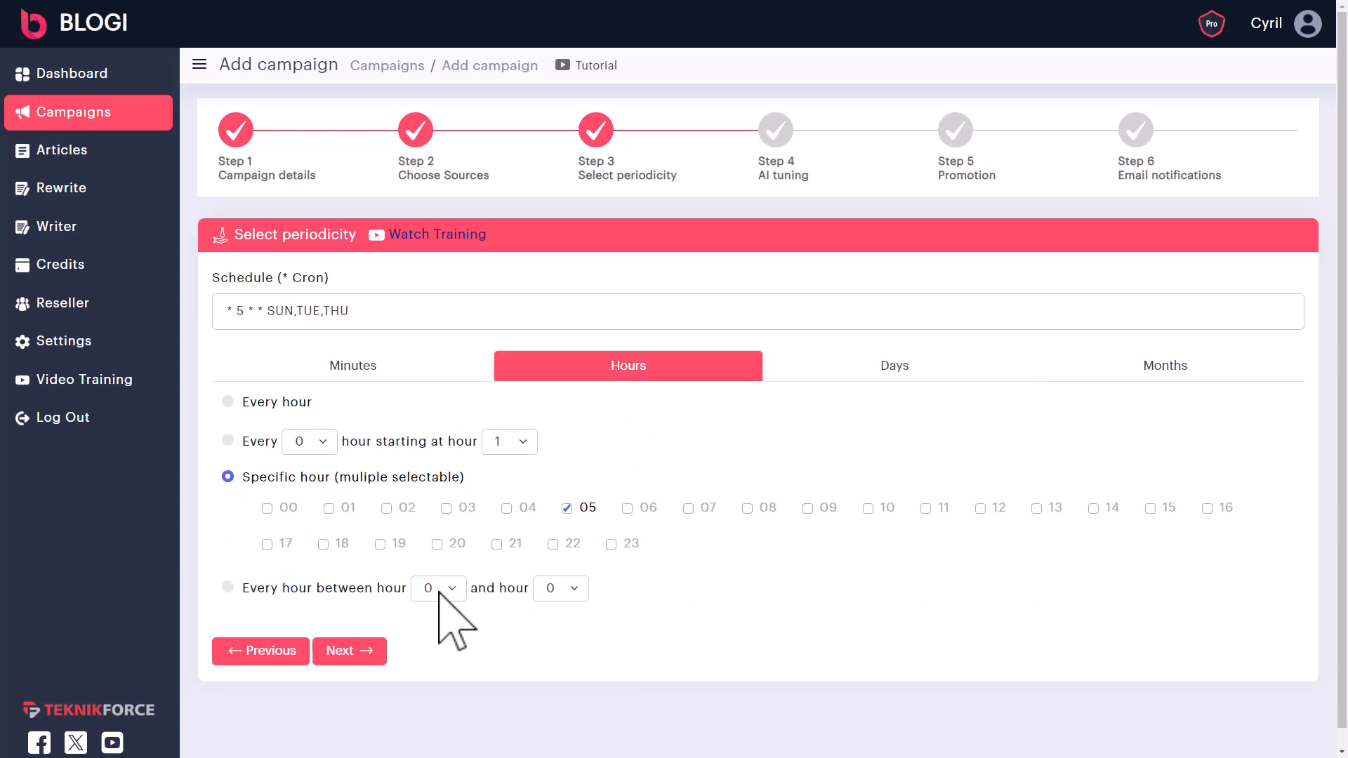
left_click(946, 367)
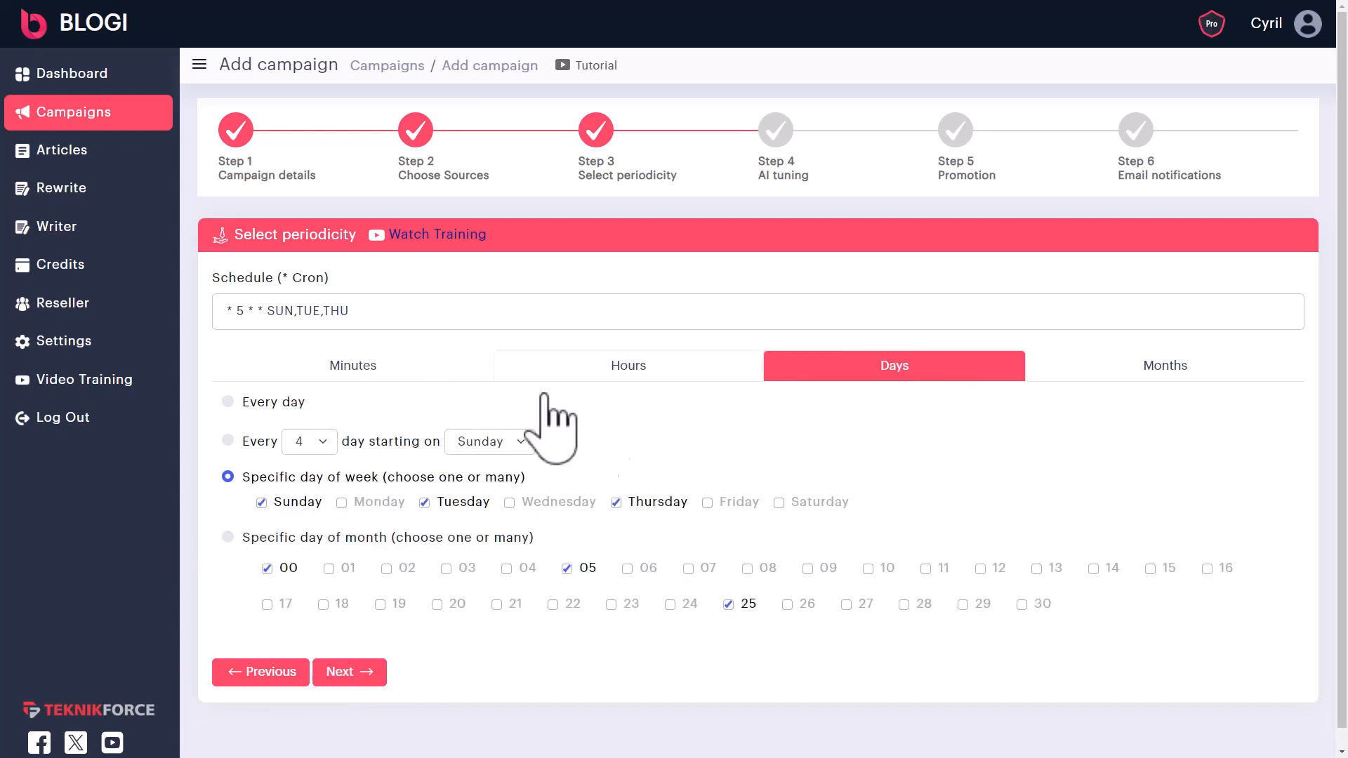
- Save the schedule and select OpenAI GPT-3.5 as the AI model
left_click(354, 672)
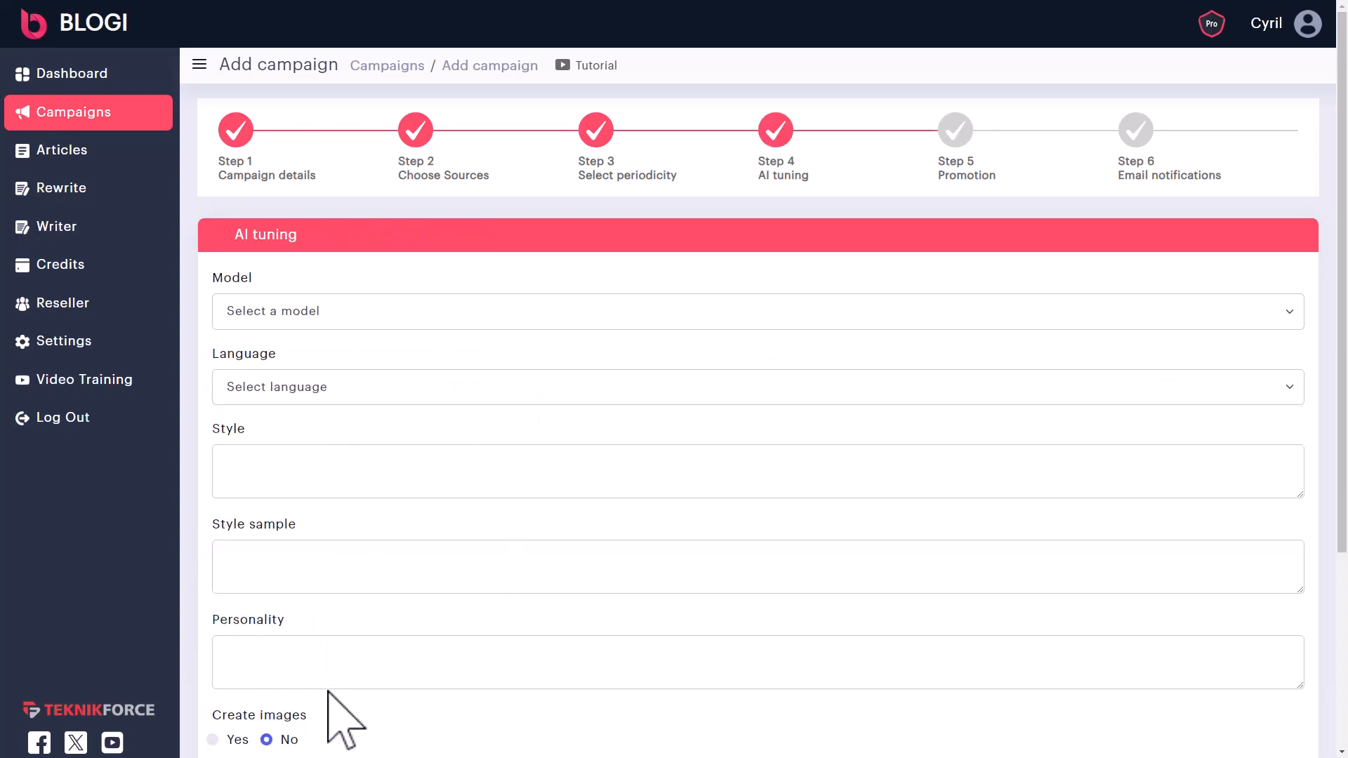
scroll(313, 394, "down", 2)
scroll(316, 407, "up", 1)
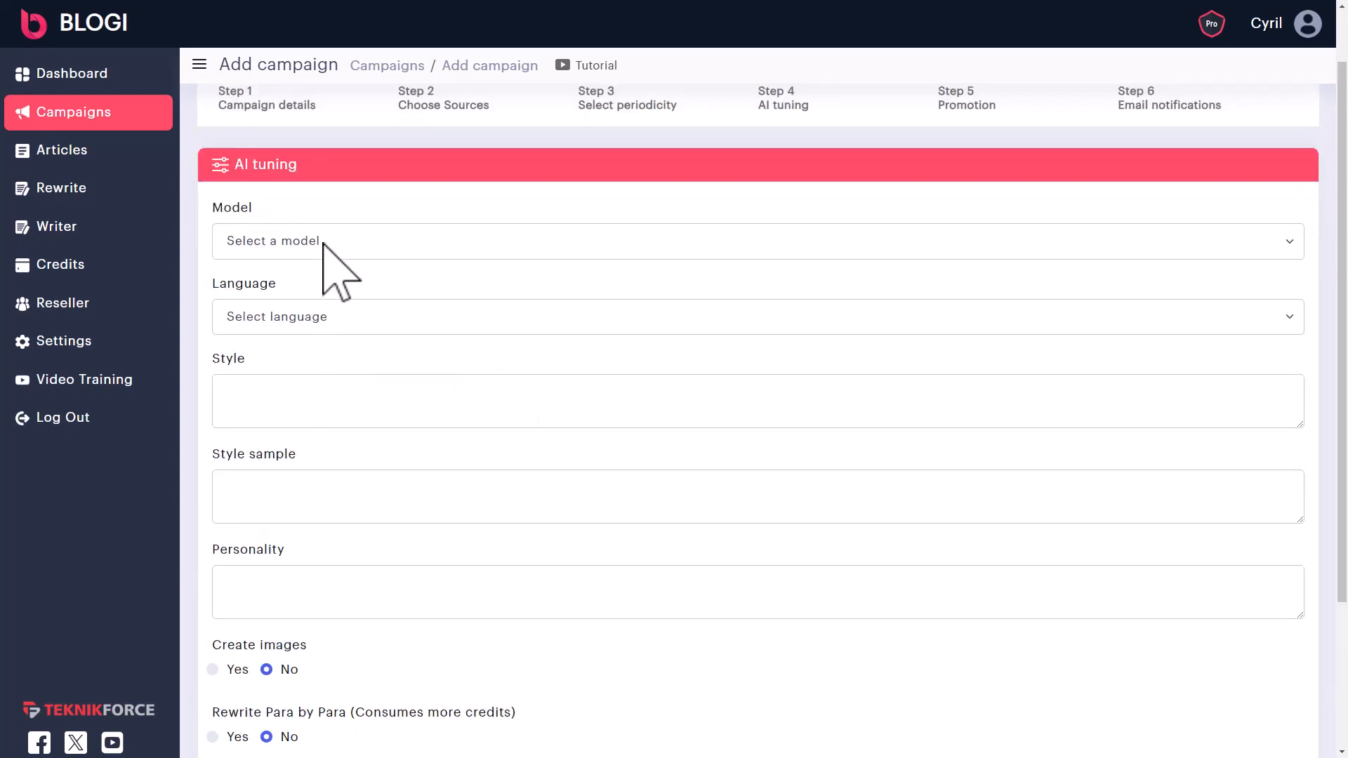
left_click_drag(252, 171, 348, 167)
left_click(367, 245)
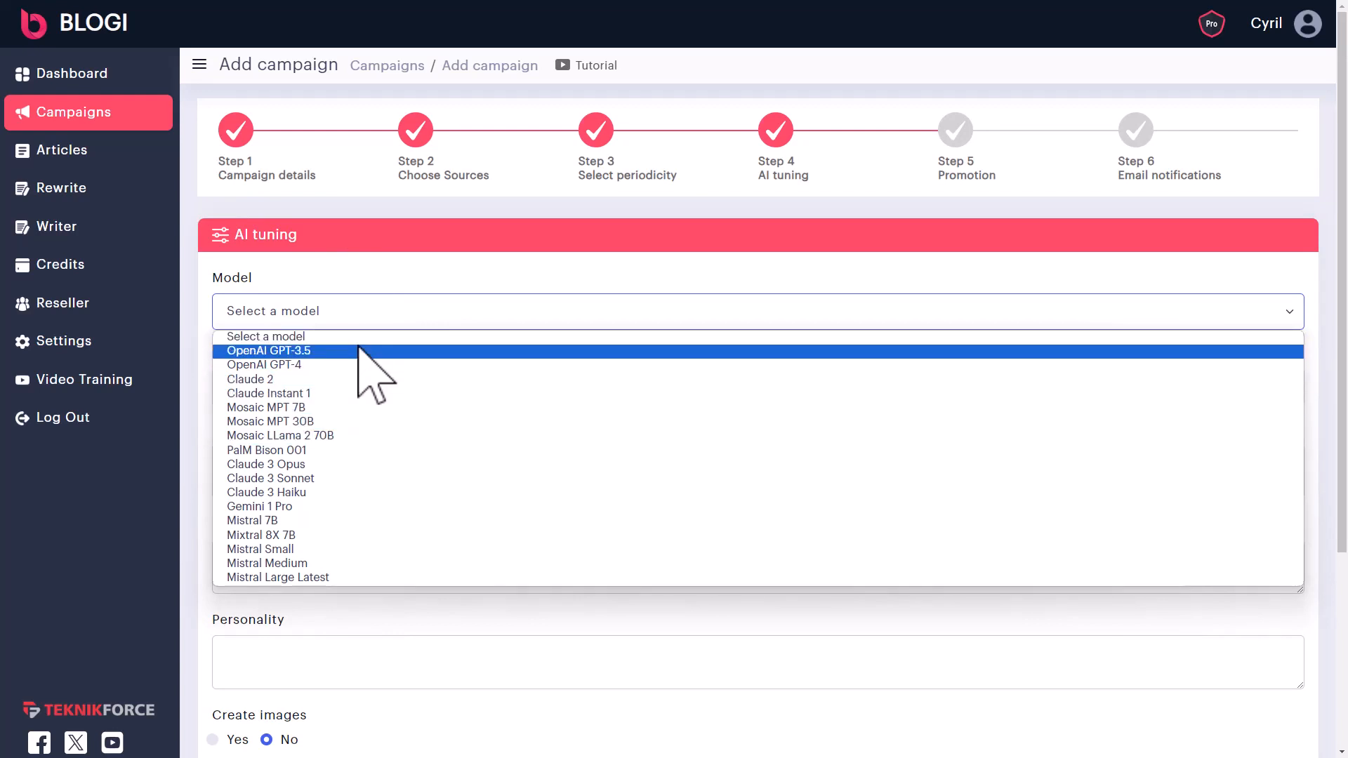
left_click(359, 350)
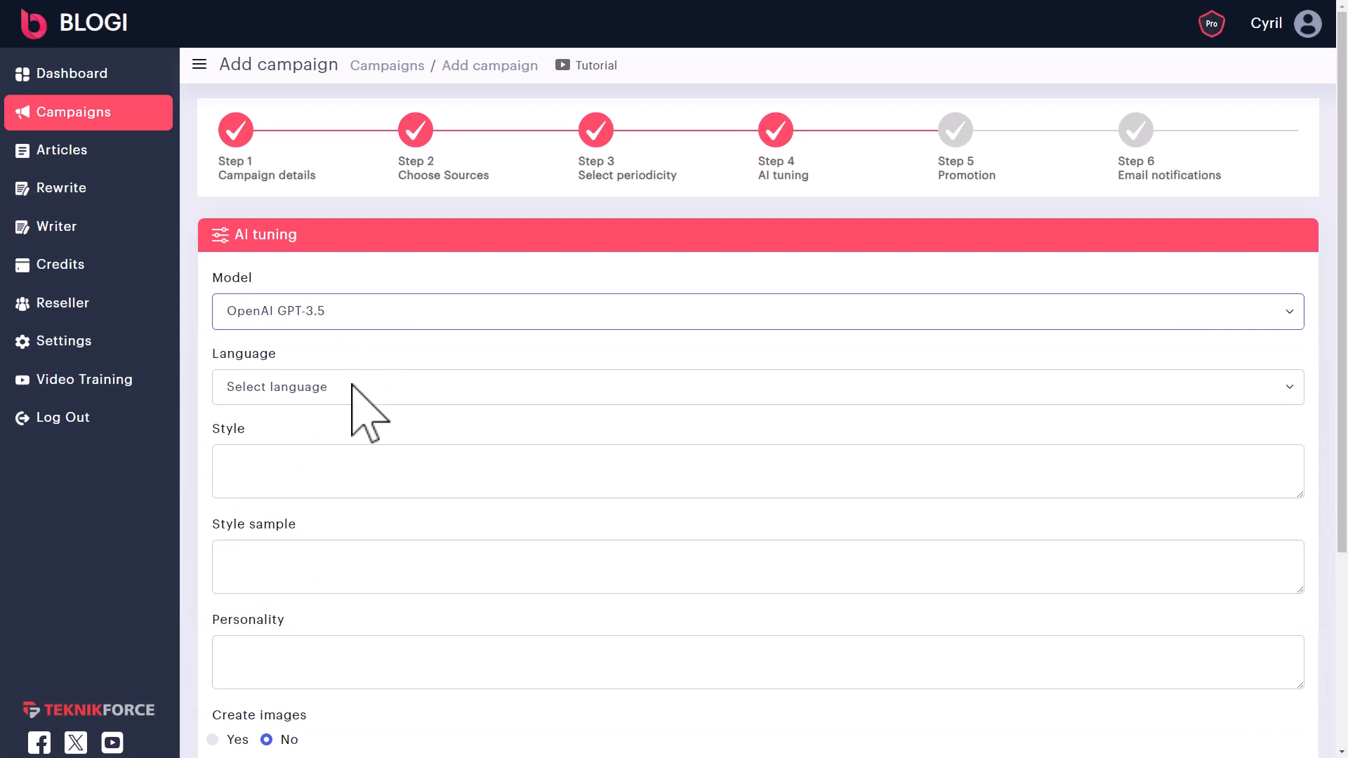
- Scroll the language list and choose English as the article language
left_click(358, 390)
scroll(360, 436, "down", 10)
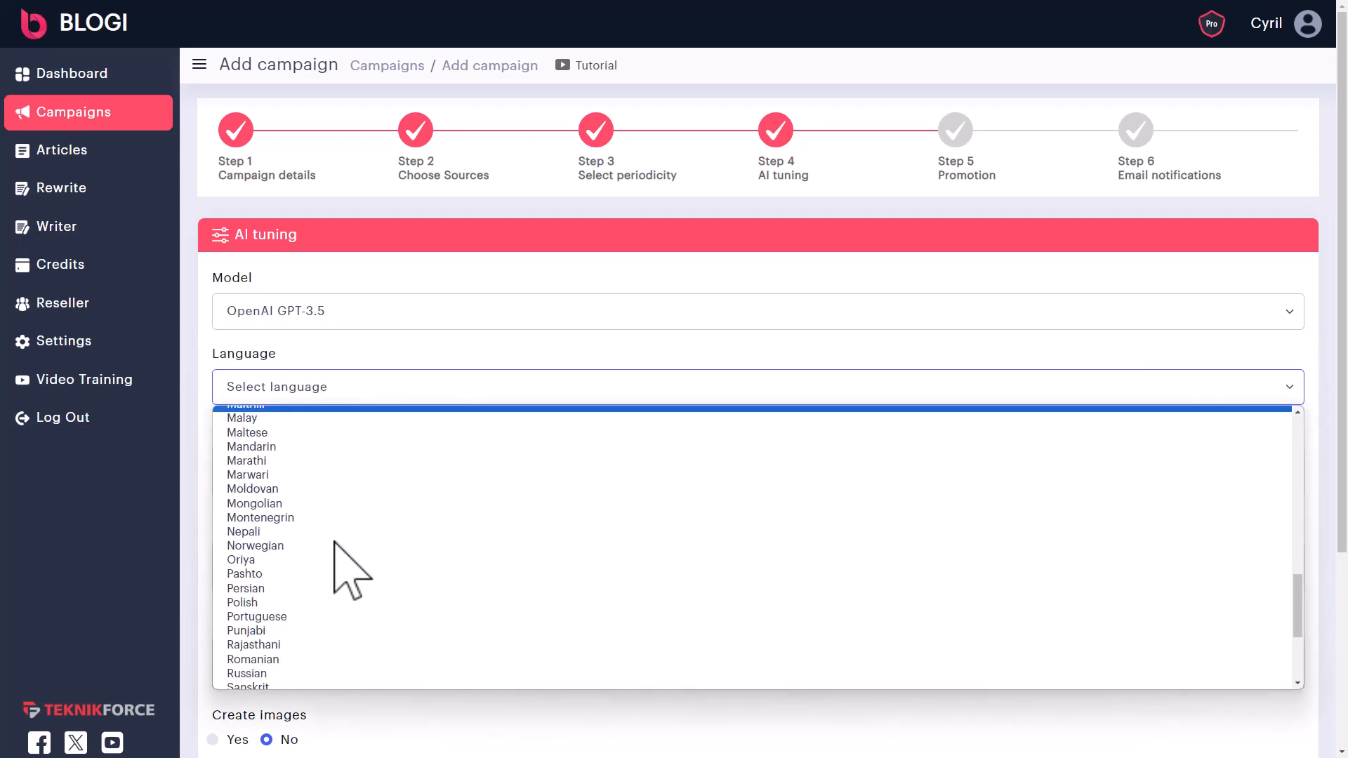
scroll(334, 542, "down", 2)
scroll(334, 542, "down", 1)
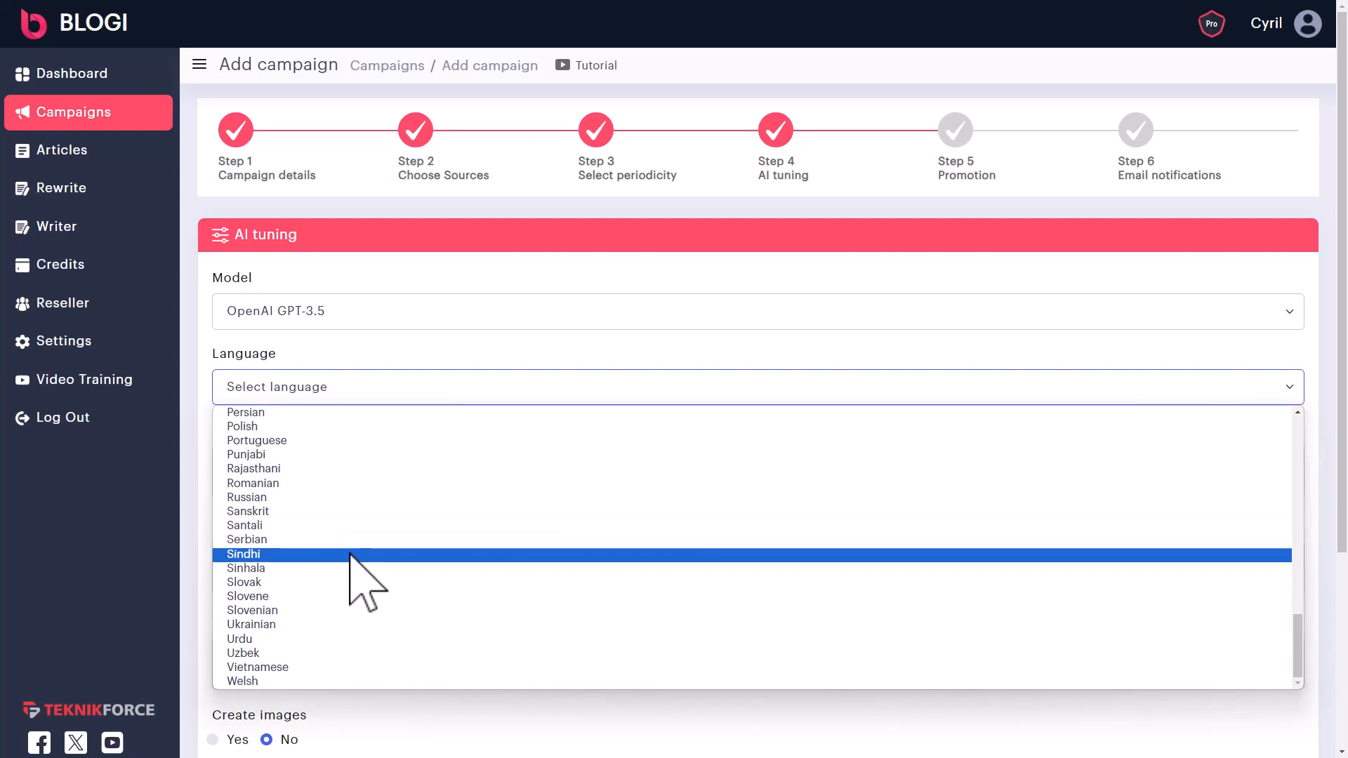
scroll(350, 554, "up", 15)
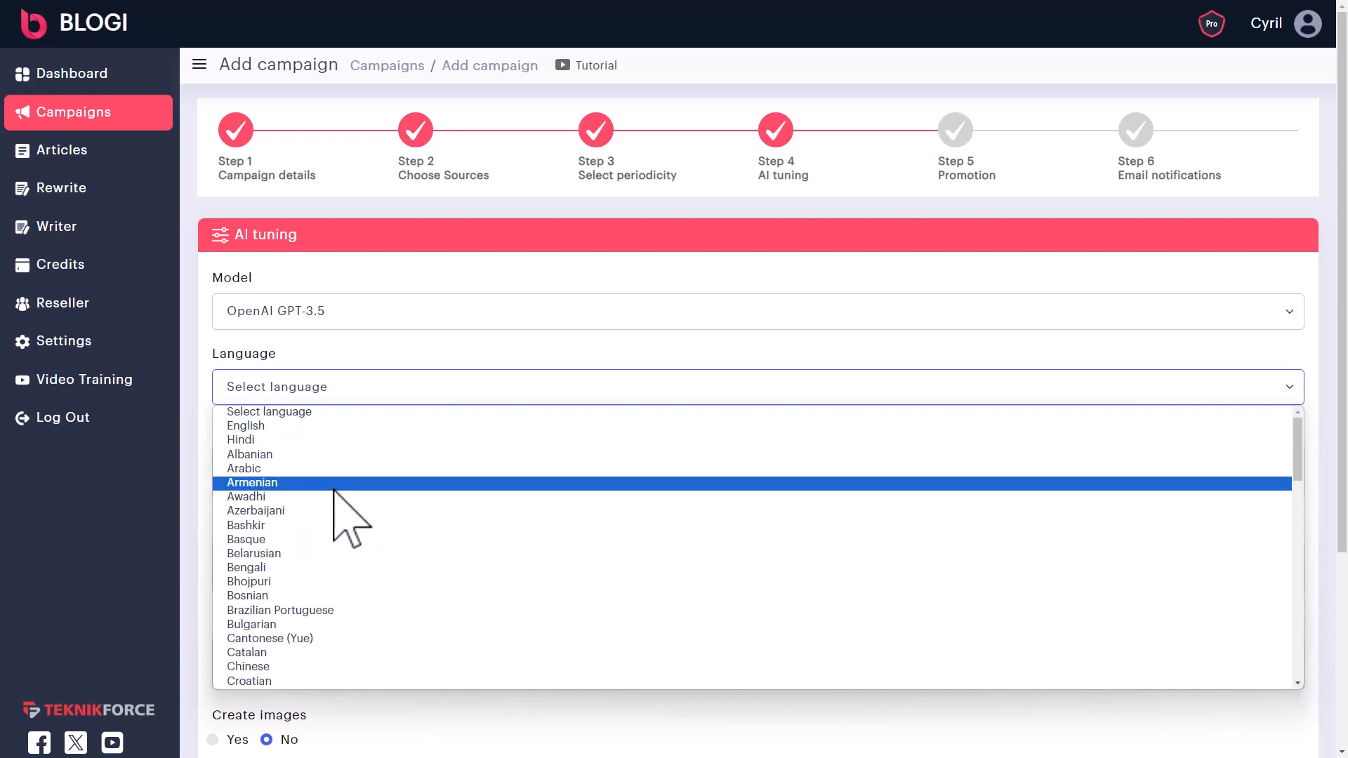
scroll(327, 484, "down", 5)
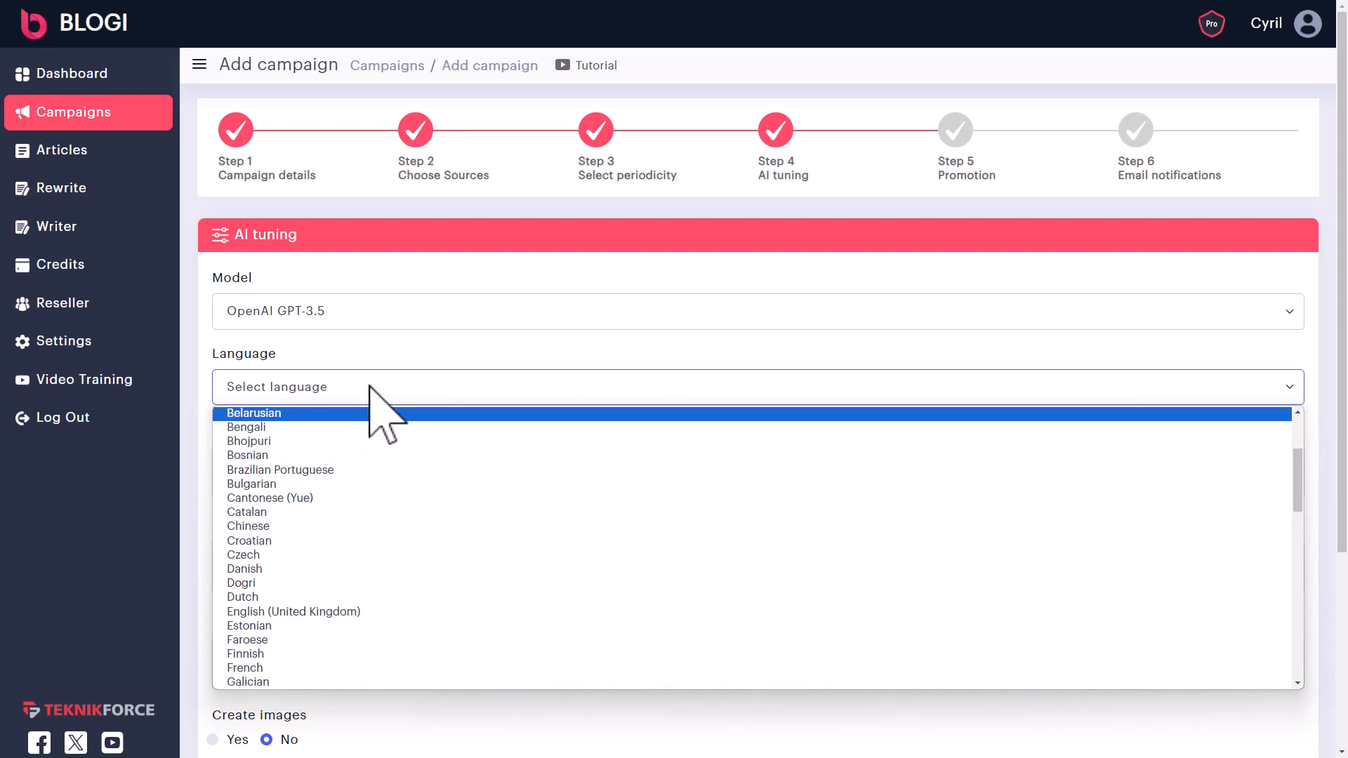
scroll(293, 485, "up", 5)
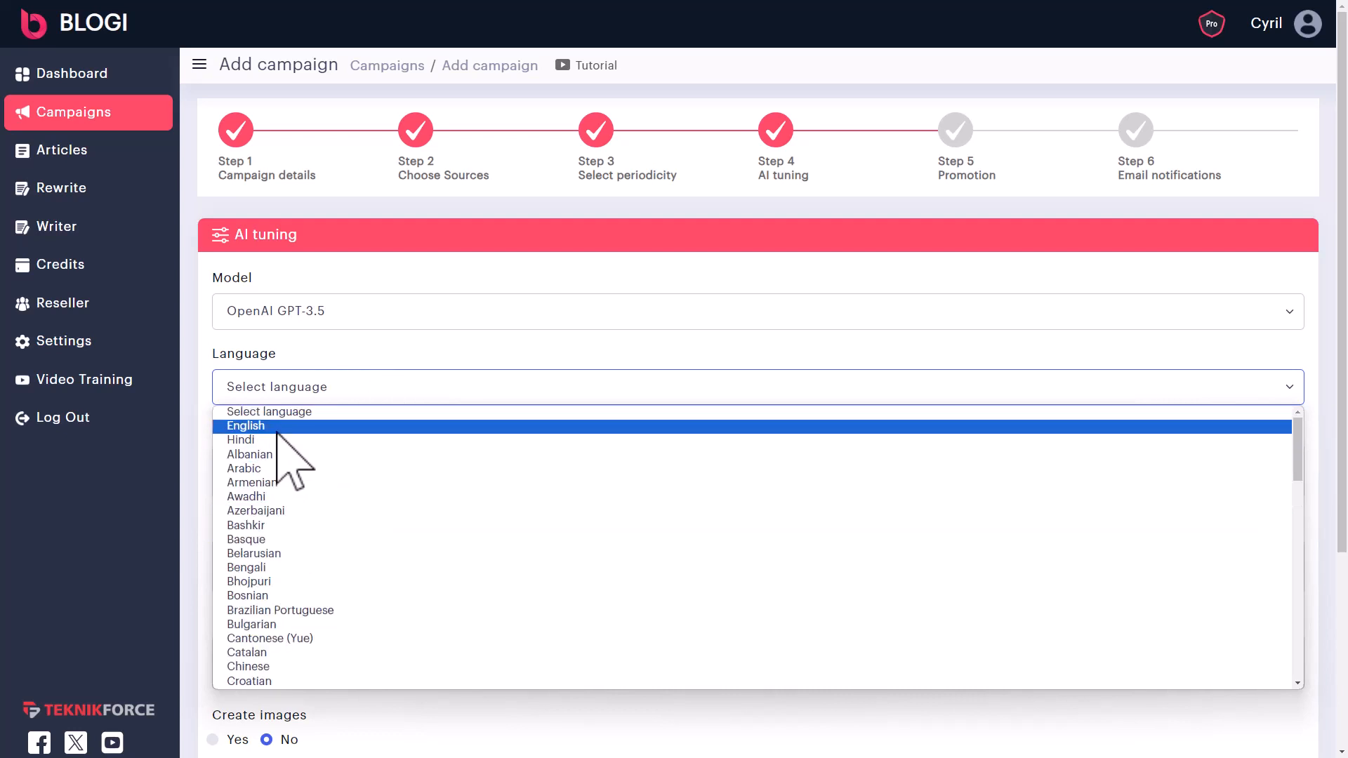
left_click(277, 430)
- Briefly try Claude 2, then restore OpenAI GPT-3.5 with English as the language
left_click(299, 319)
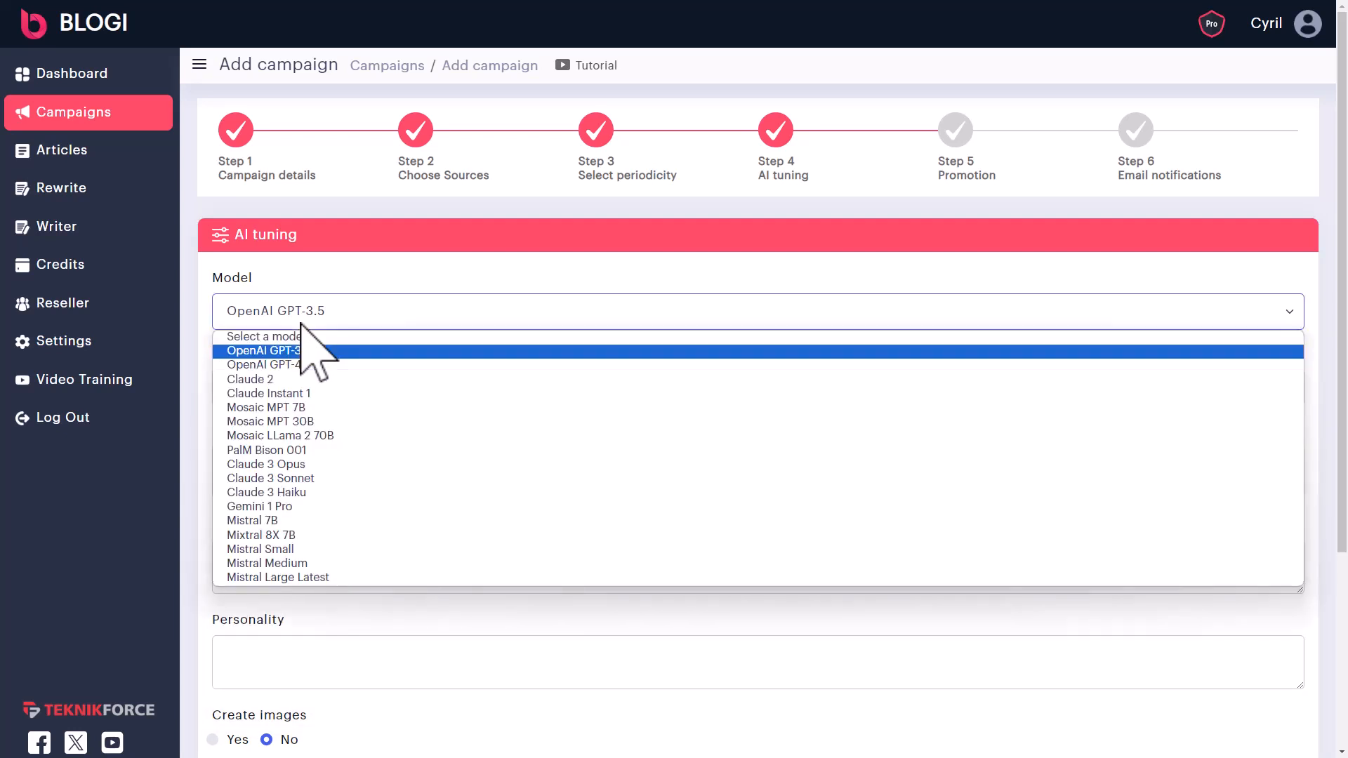
left_click(296, 381)
left_click(293, 398)
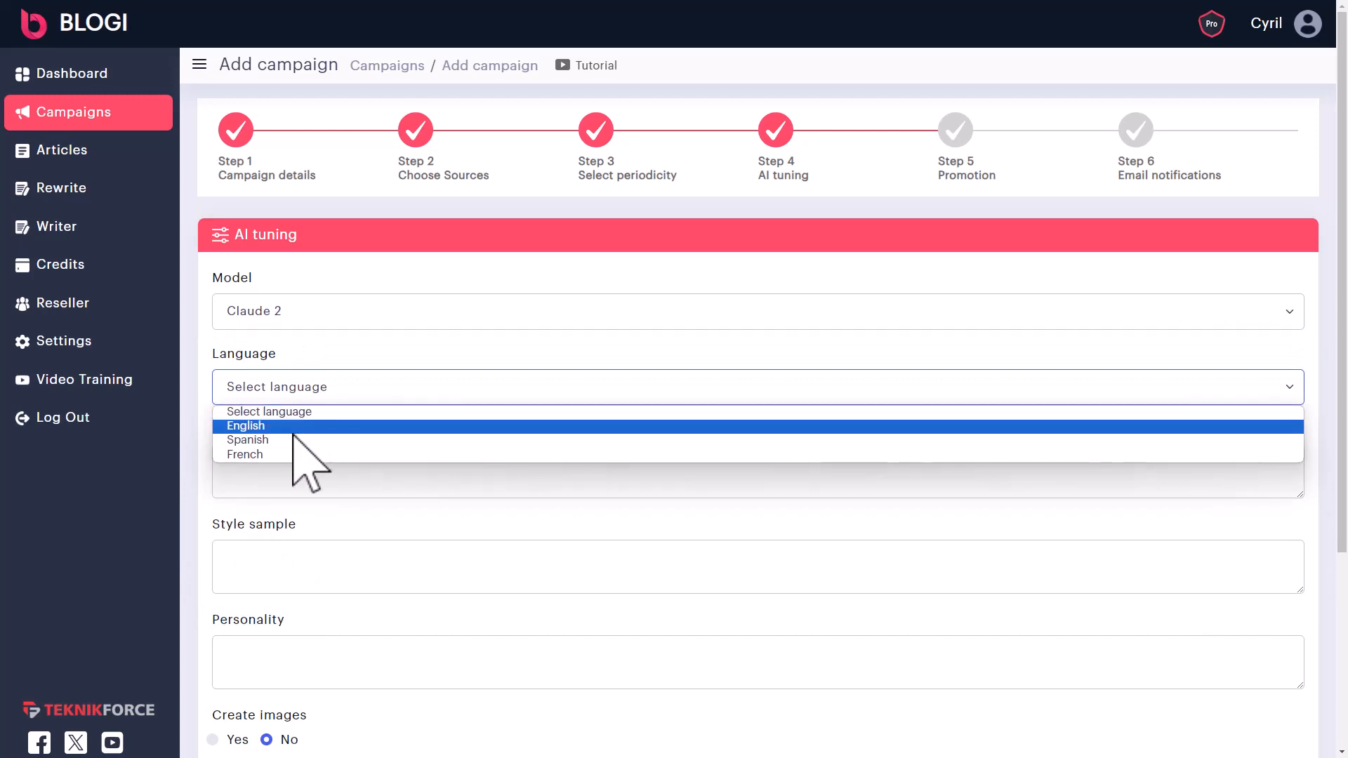
left_click(313, 327)
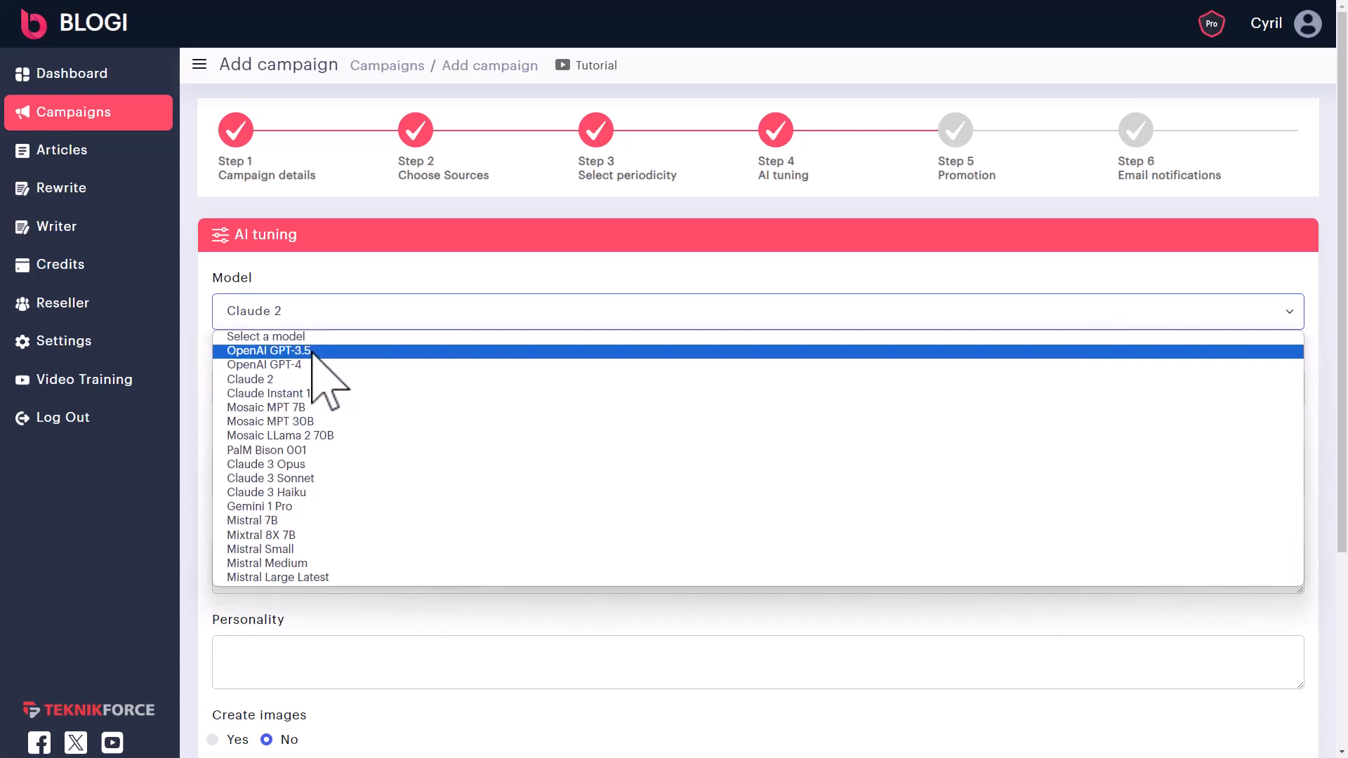
left_click(312, 350)
left_click(302, 386)
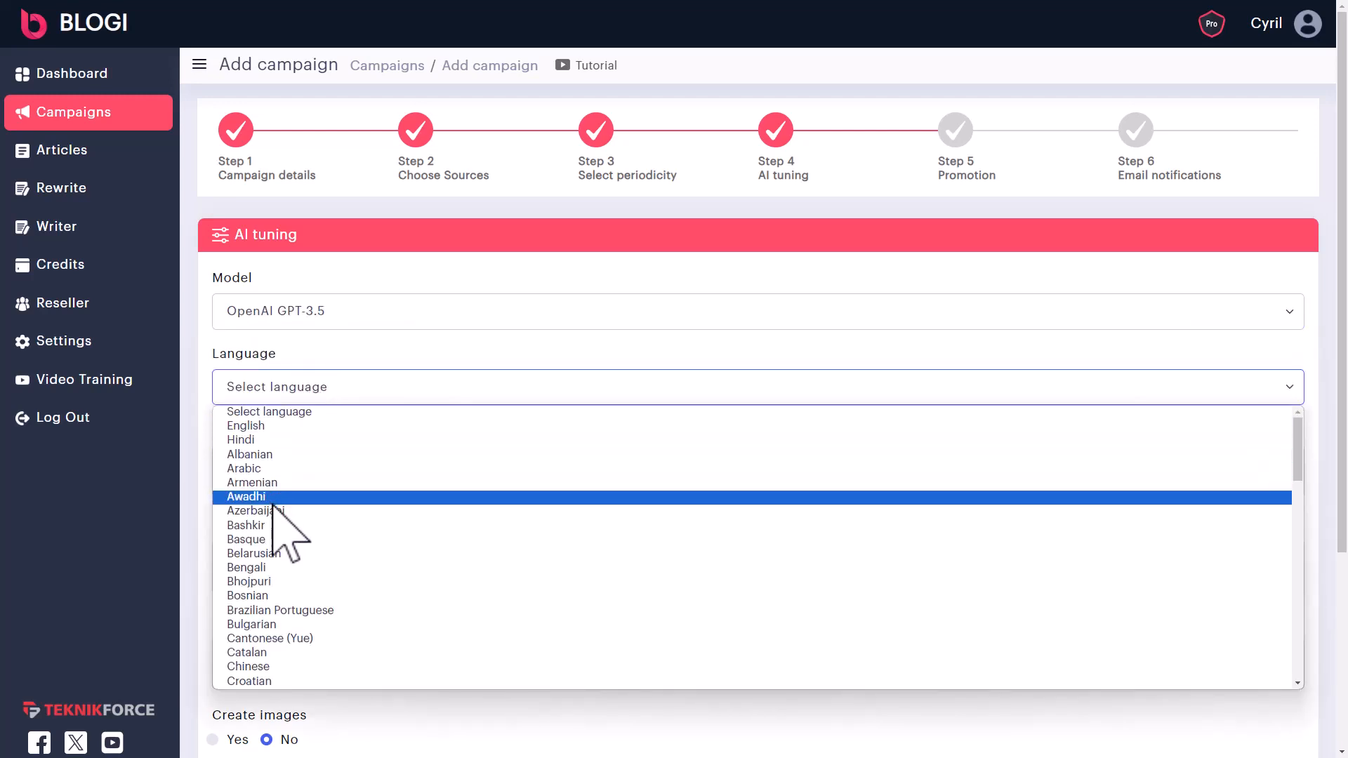
left_click(276, 426)
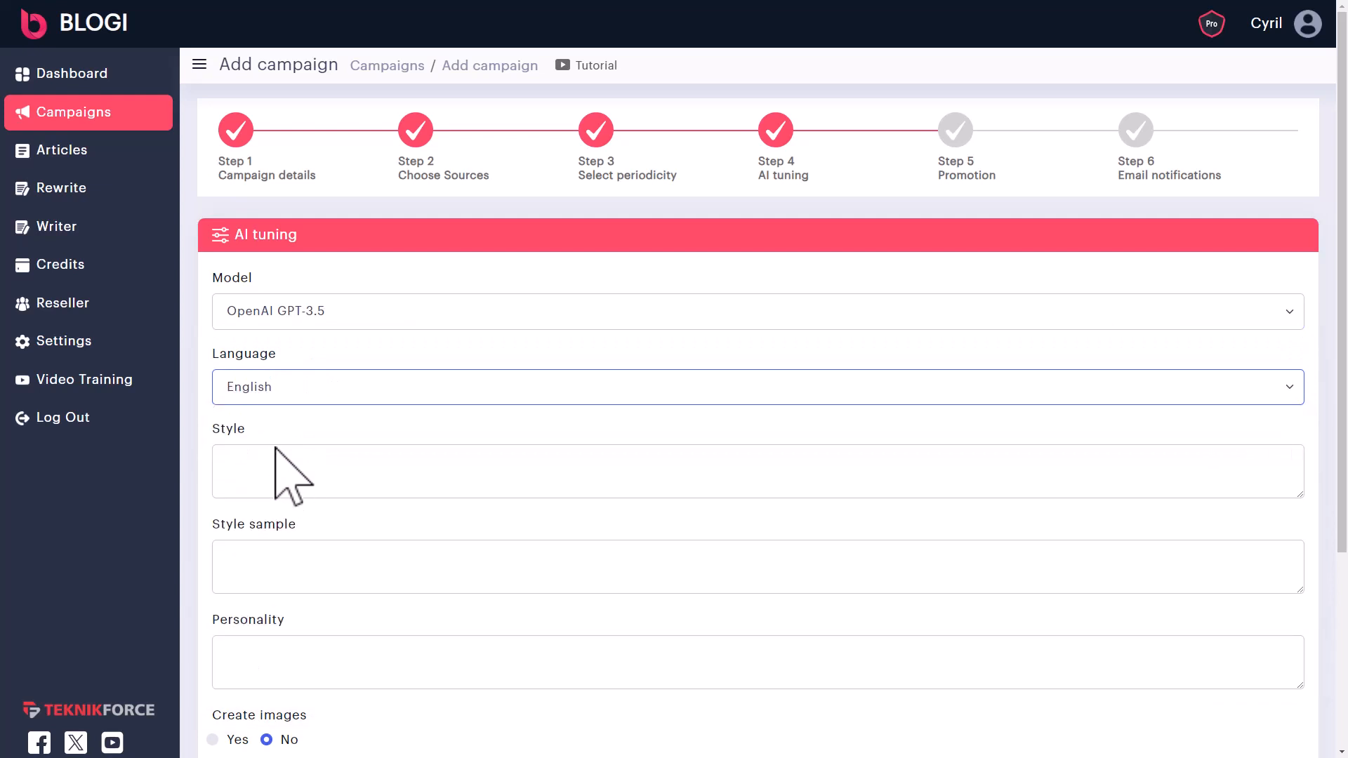
left_click(319, 473)
scroll(326, 474, "down", 2)
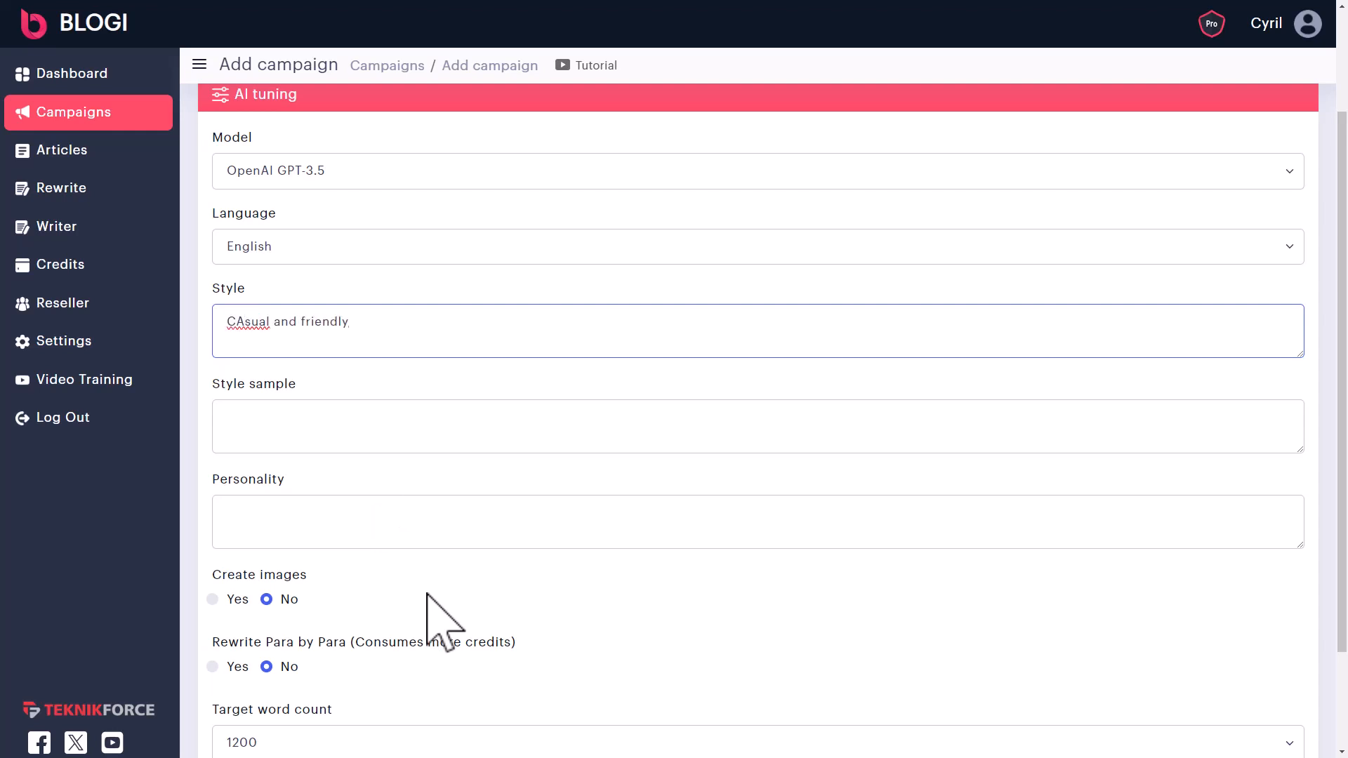
- Replace the mistyped Style text with 'Casual and friendly'
key("ctrl+a")
key("BackSpace")
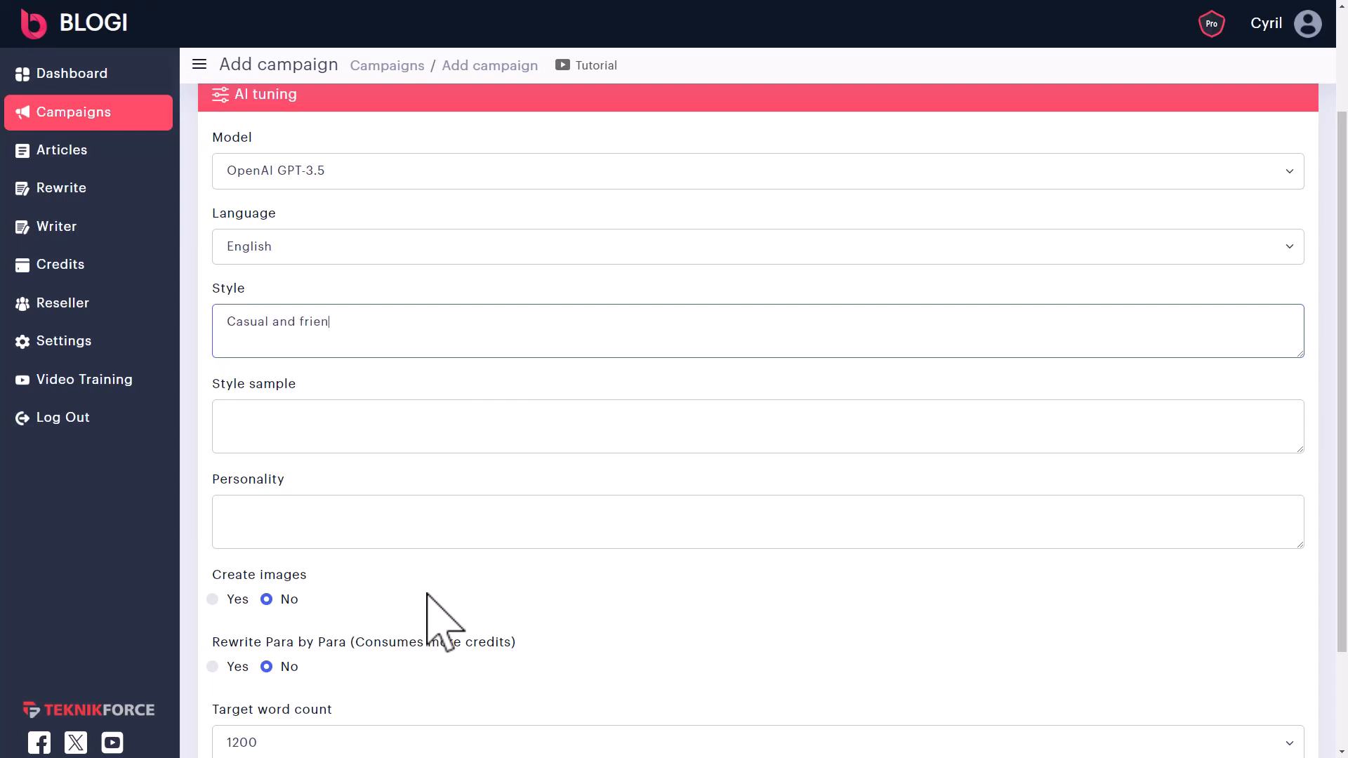
scroll(435, 621, "down", 2)
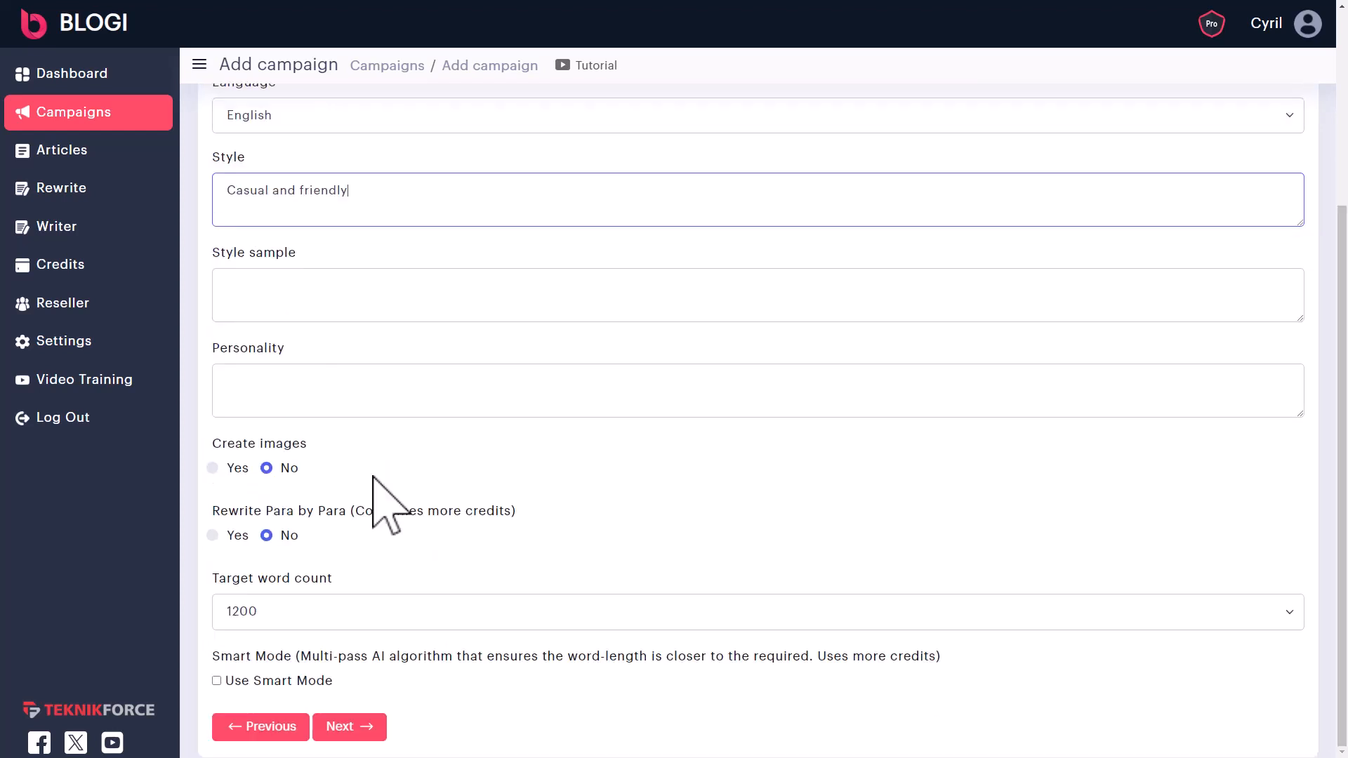
left_click(370, 291)
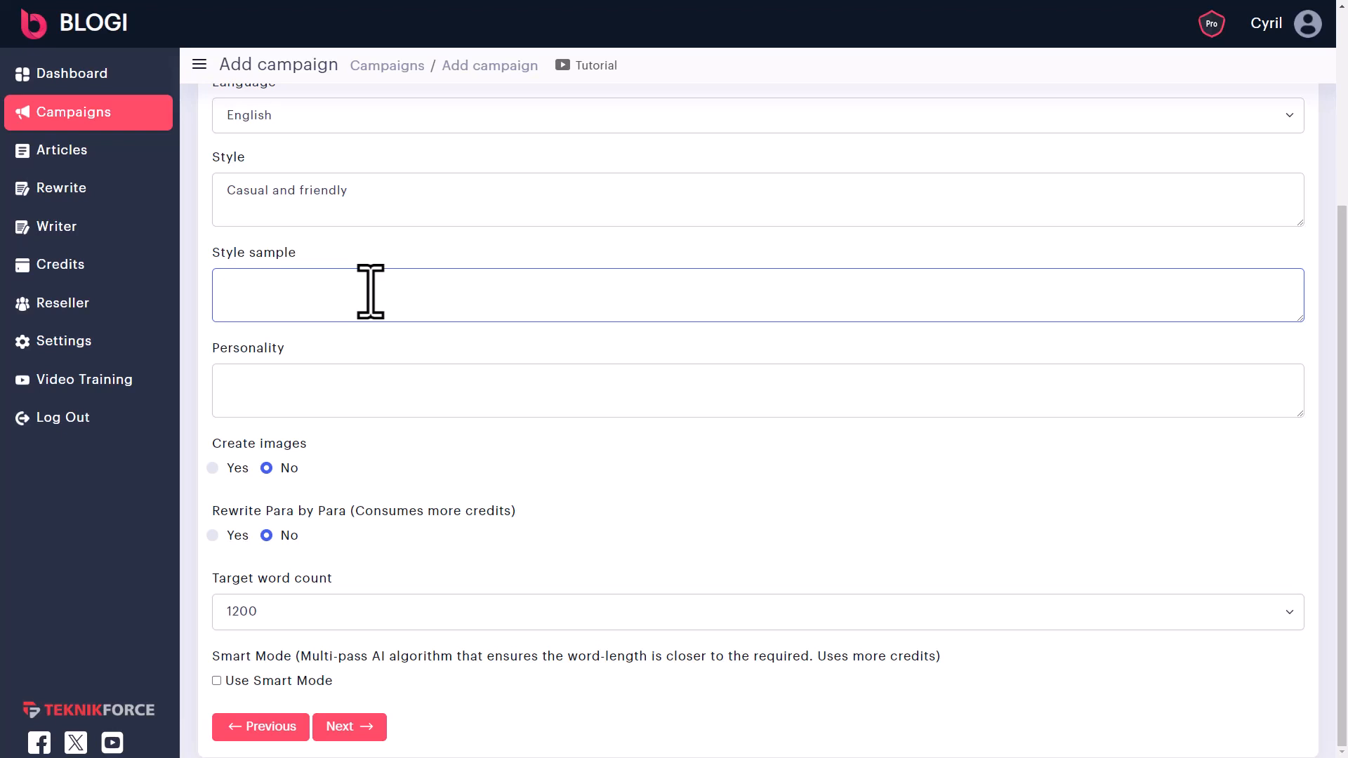
- Set Personality to '35 year old male chef' and set Create images and Rewrite Para by Para to Yes
left_click(375, 386)
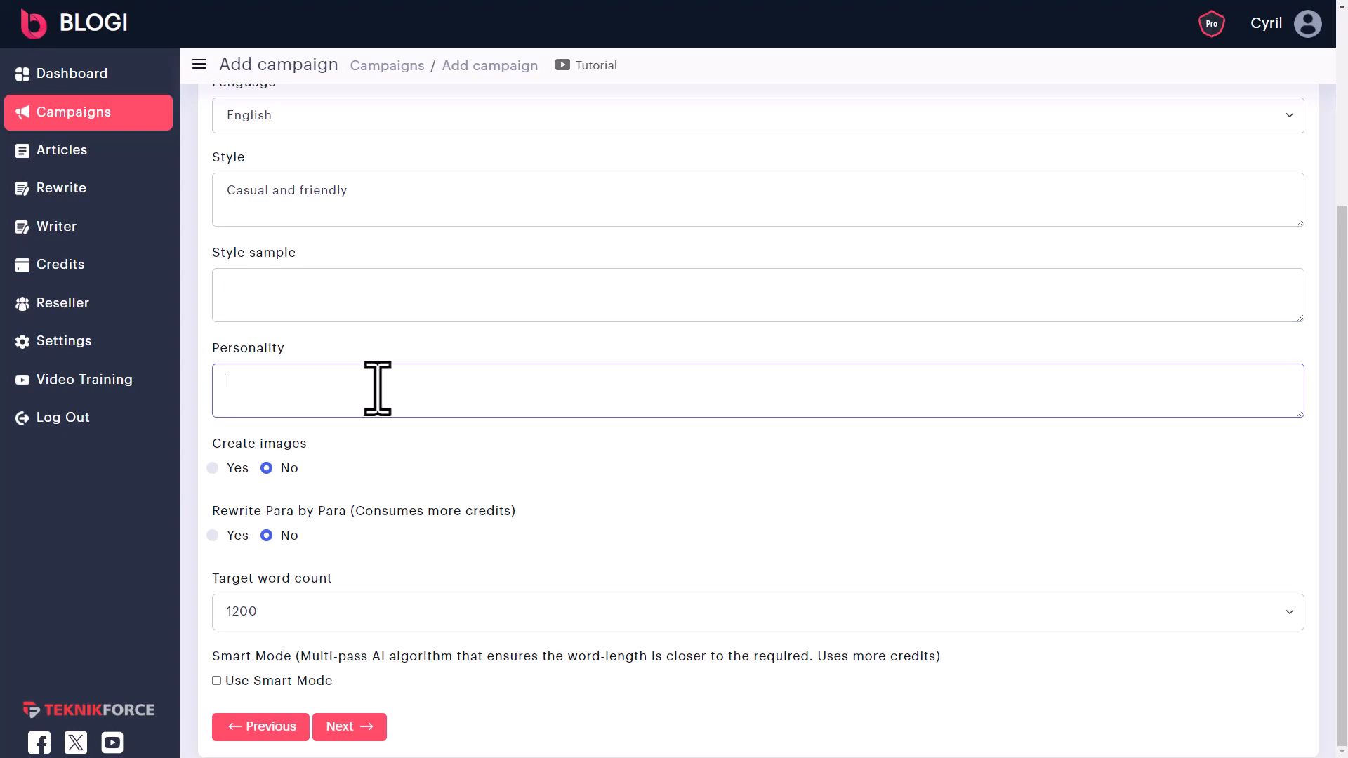
type("35 year old male chef")
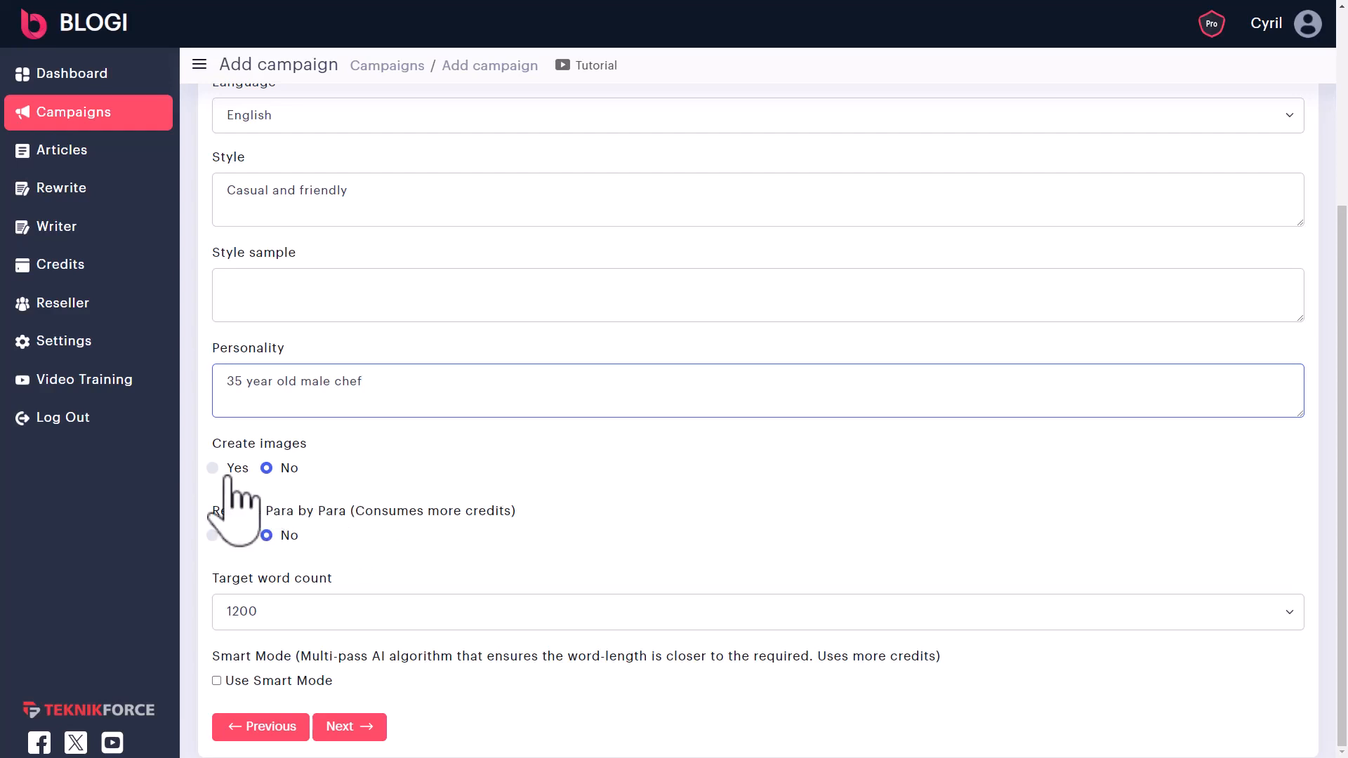
left_click(209, 476)
left_click(212, 471)
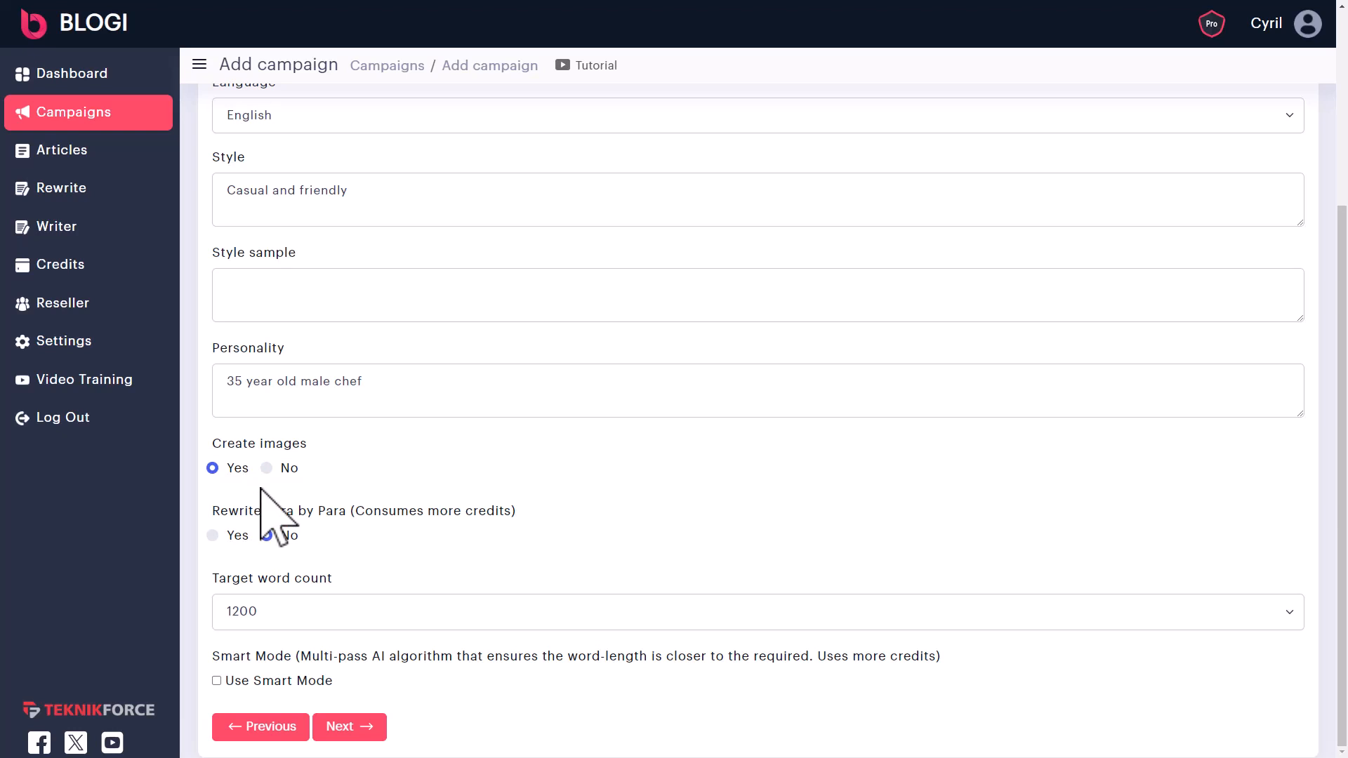
left_click(234, 542)
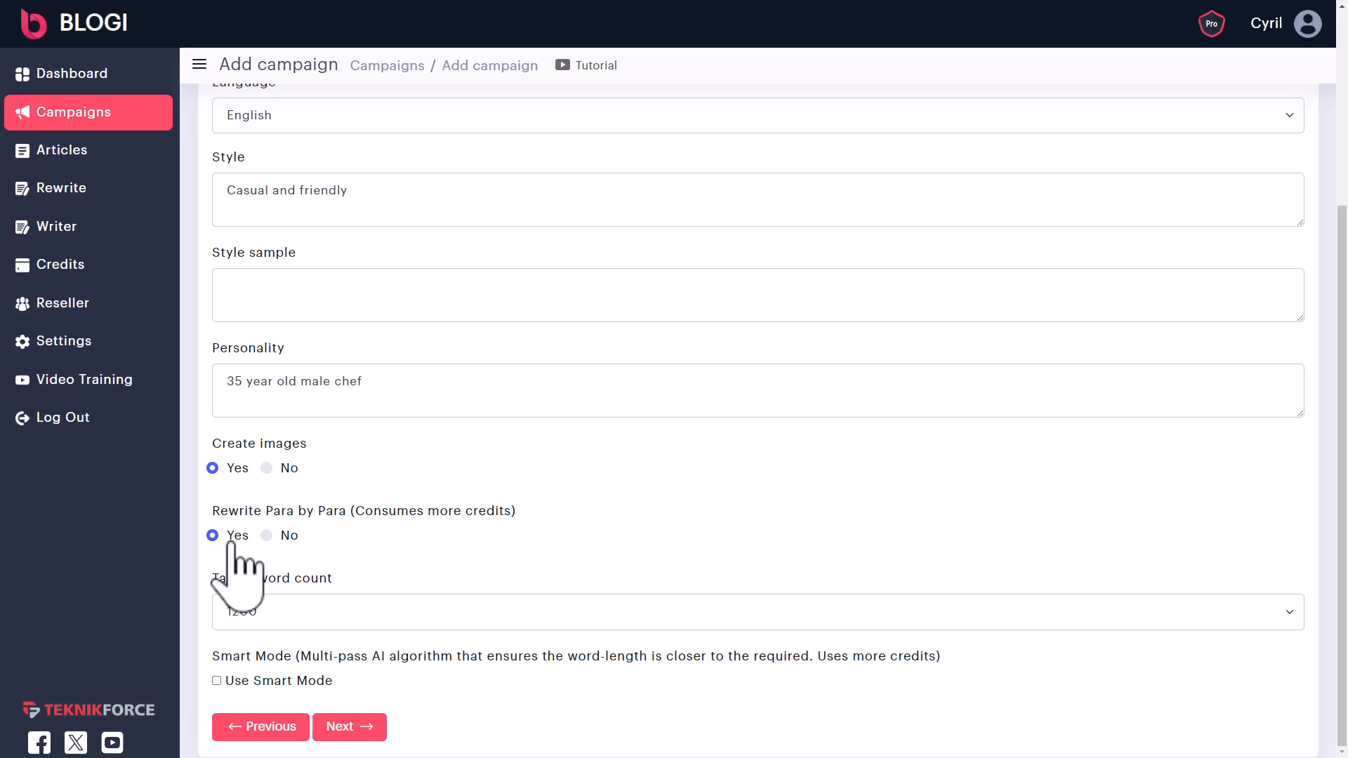
- Keep the target word count at 1200 and tick Use Smart Mode
left_click(444, 619)
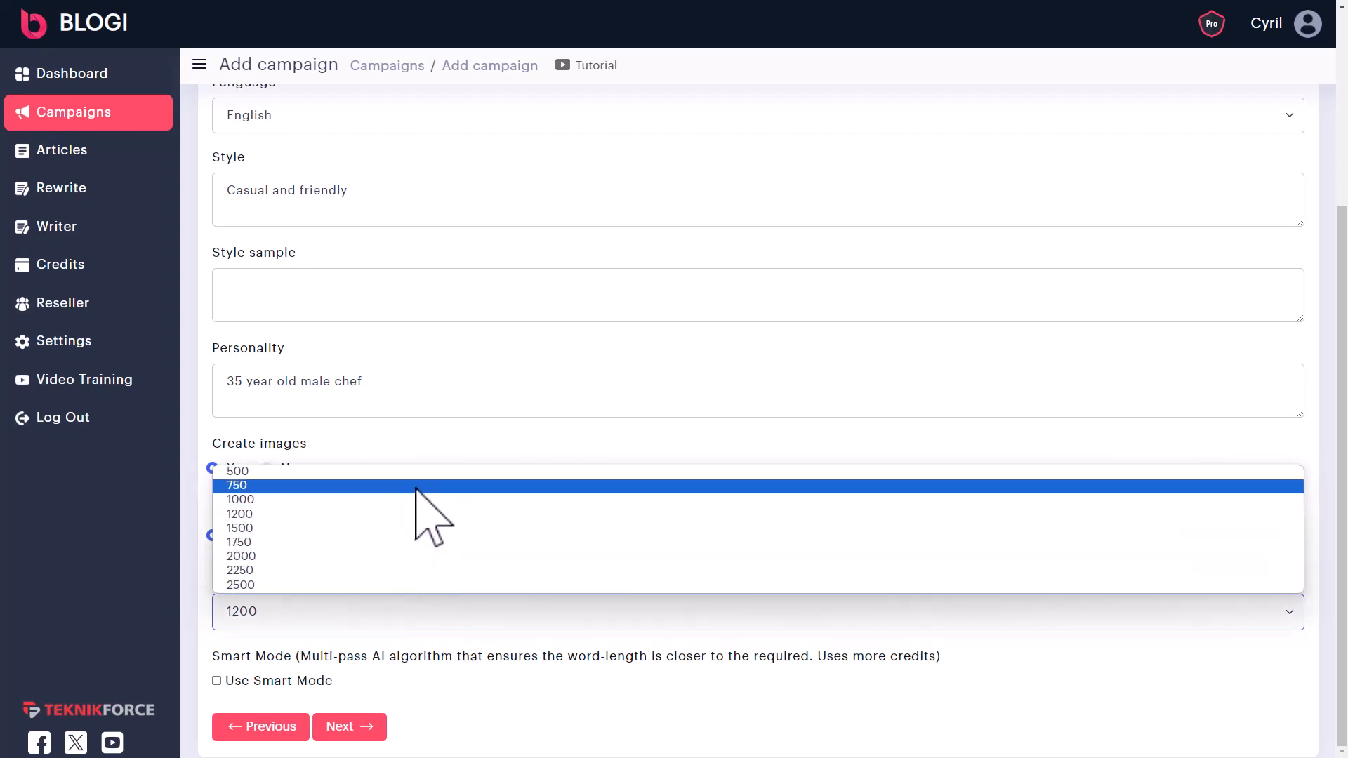
left_click(447, 514)
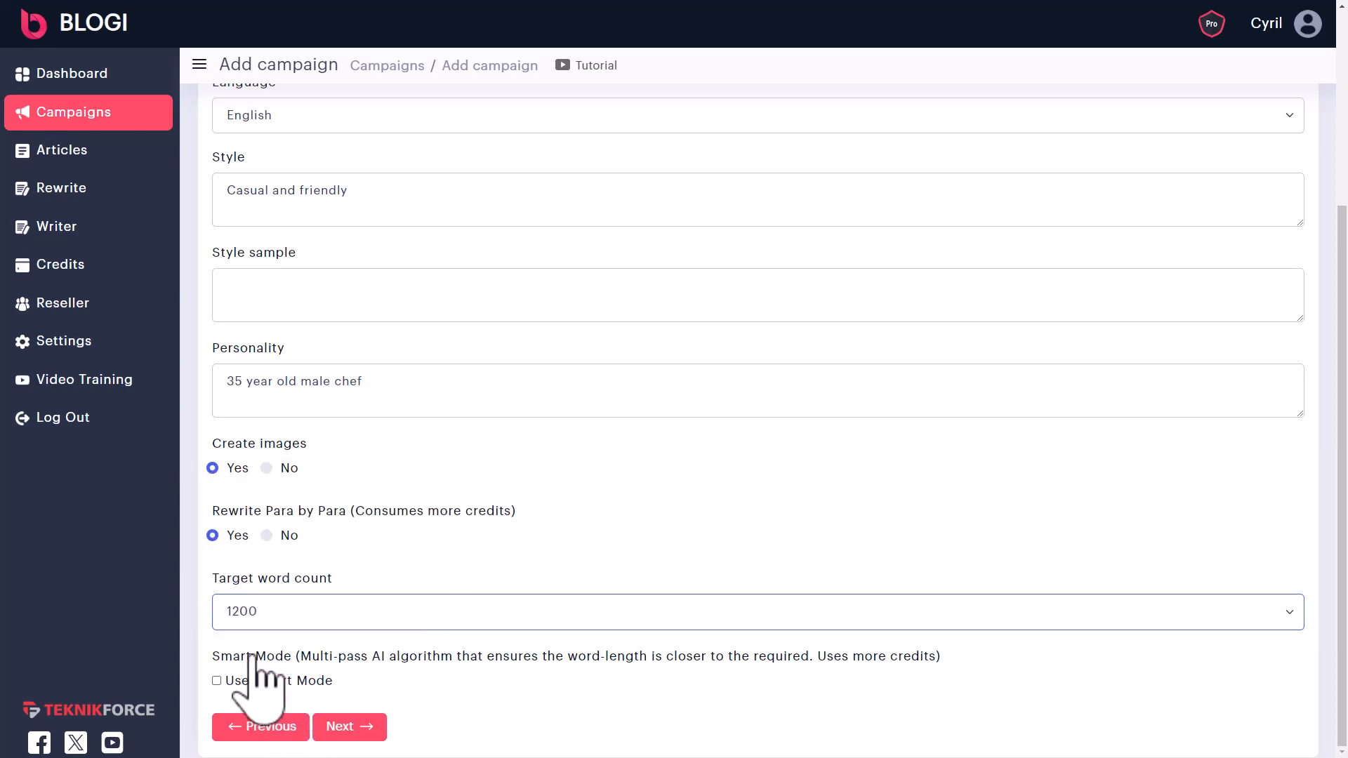
left_click_drag(253, 657, 702, 663)
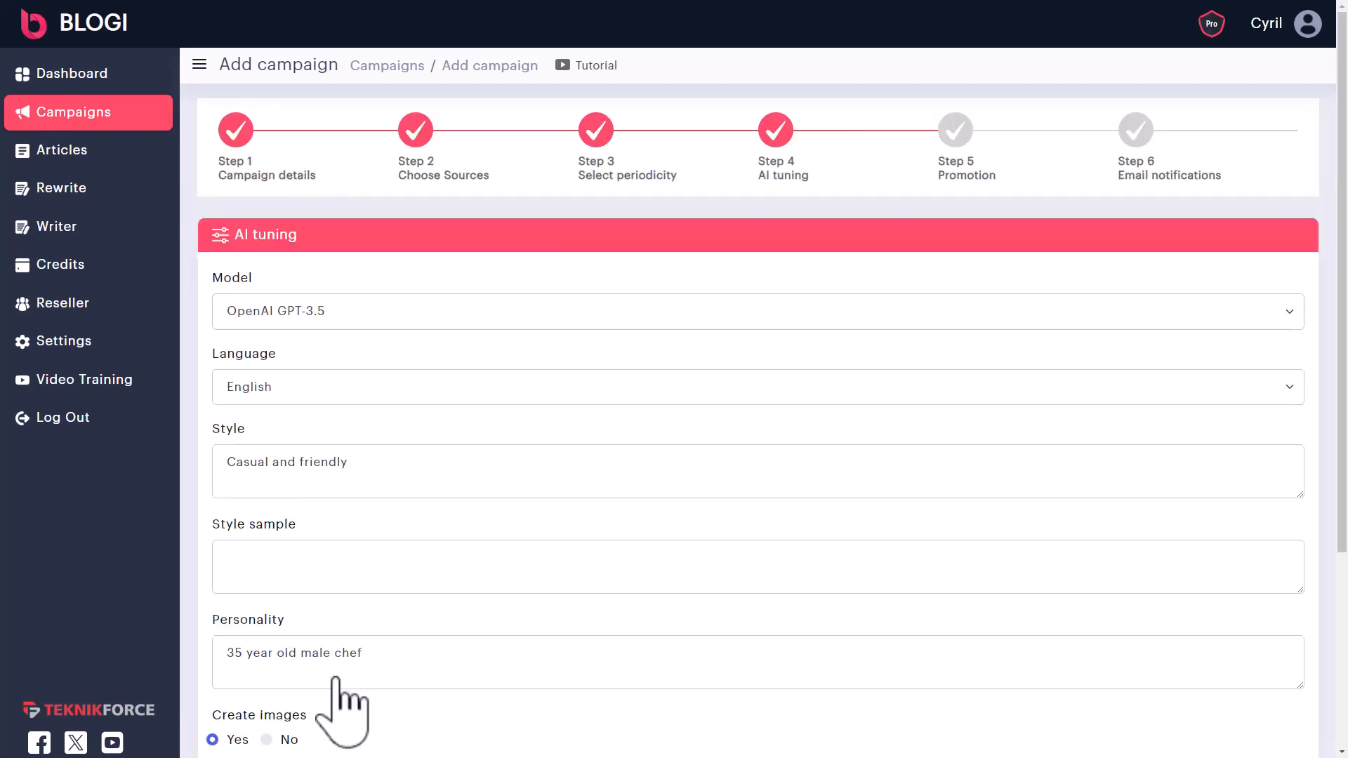
scroll(340, 695, "down", 6)
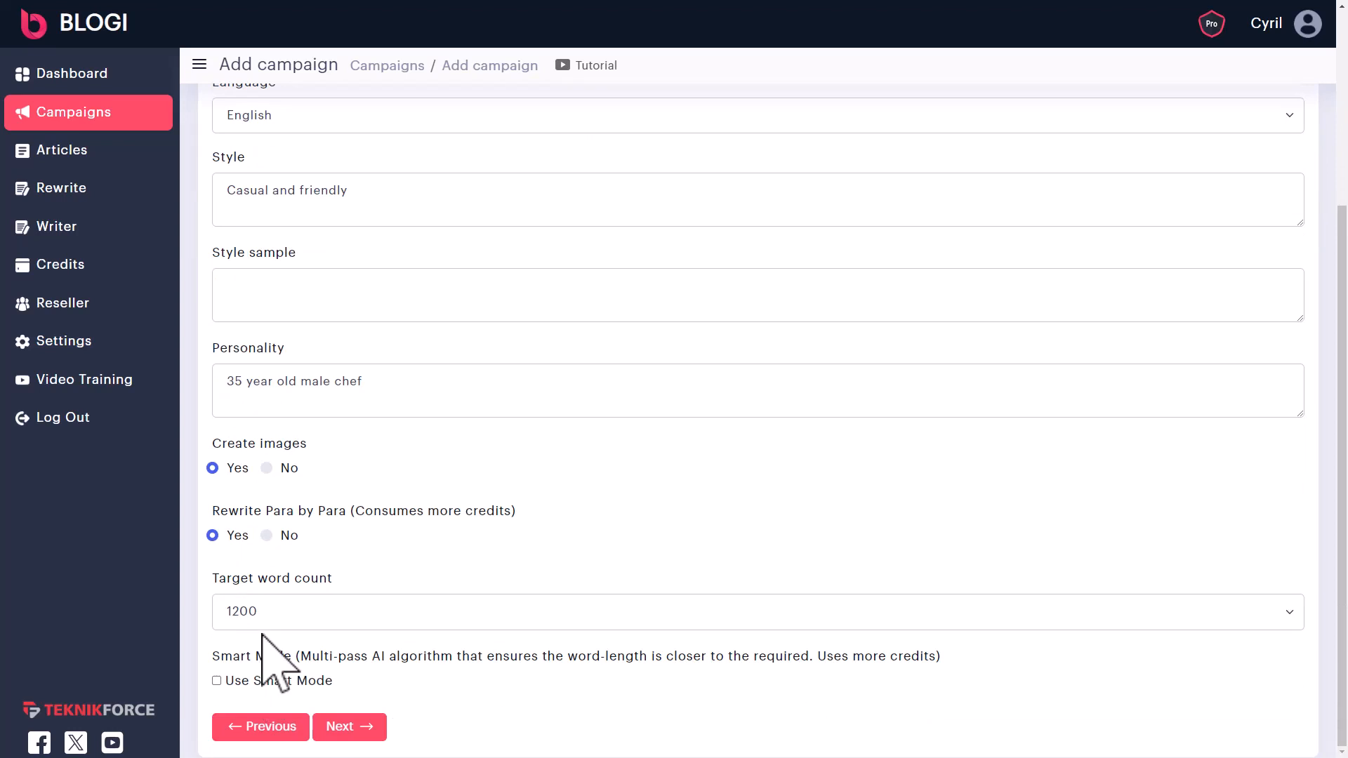
left_click(233, 682)
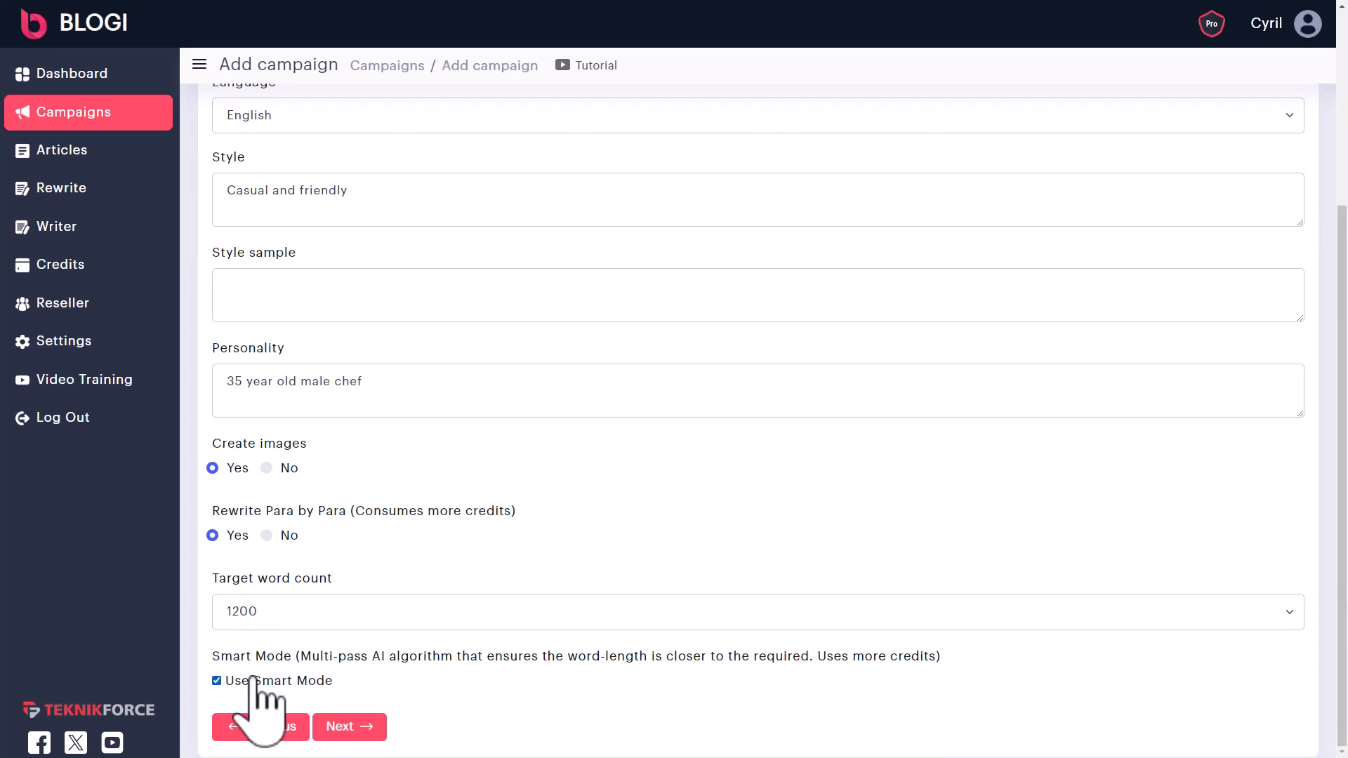
- Paste the 'Subscribe to my list…' signup footer and leave Rewrite Footer By AI at No
left_click(351, 727)
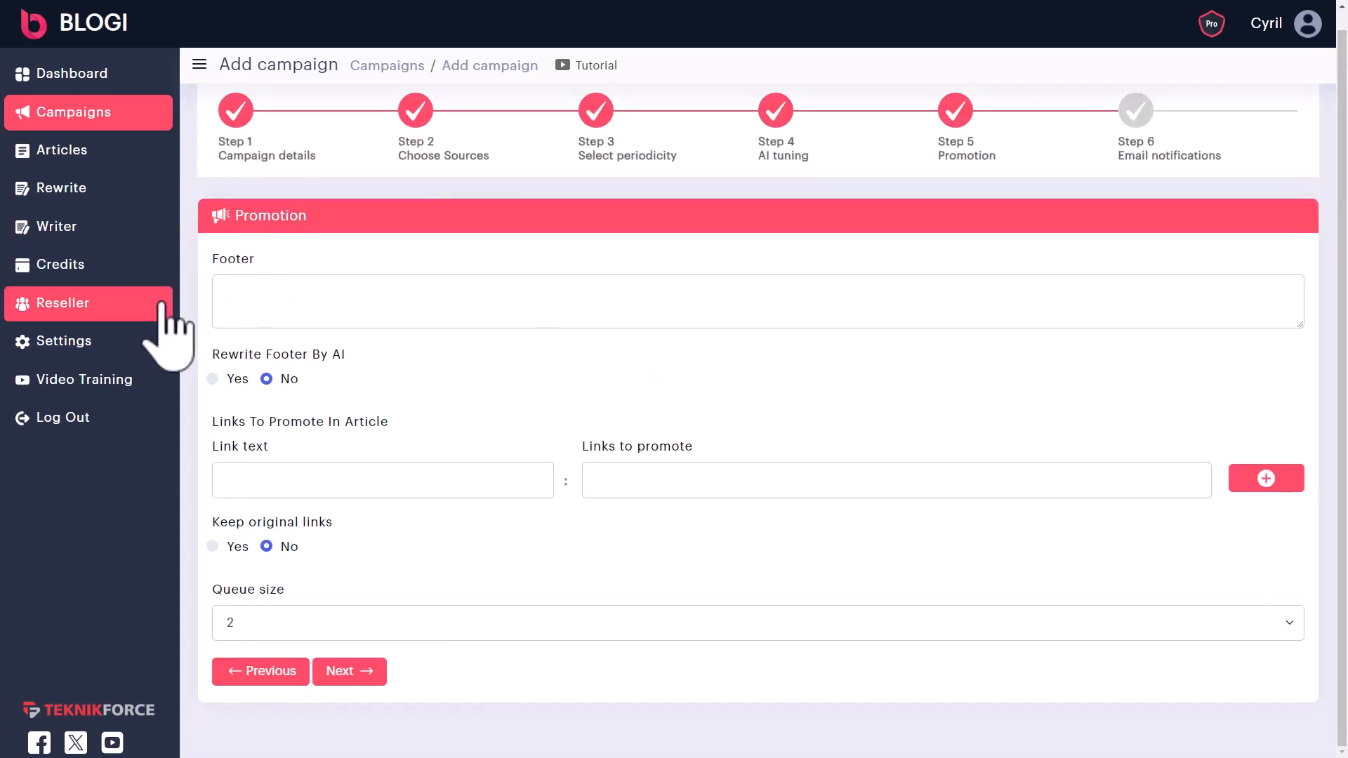
left_click(264, 291)
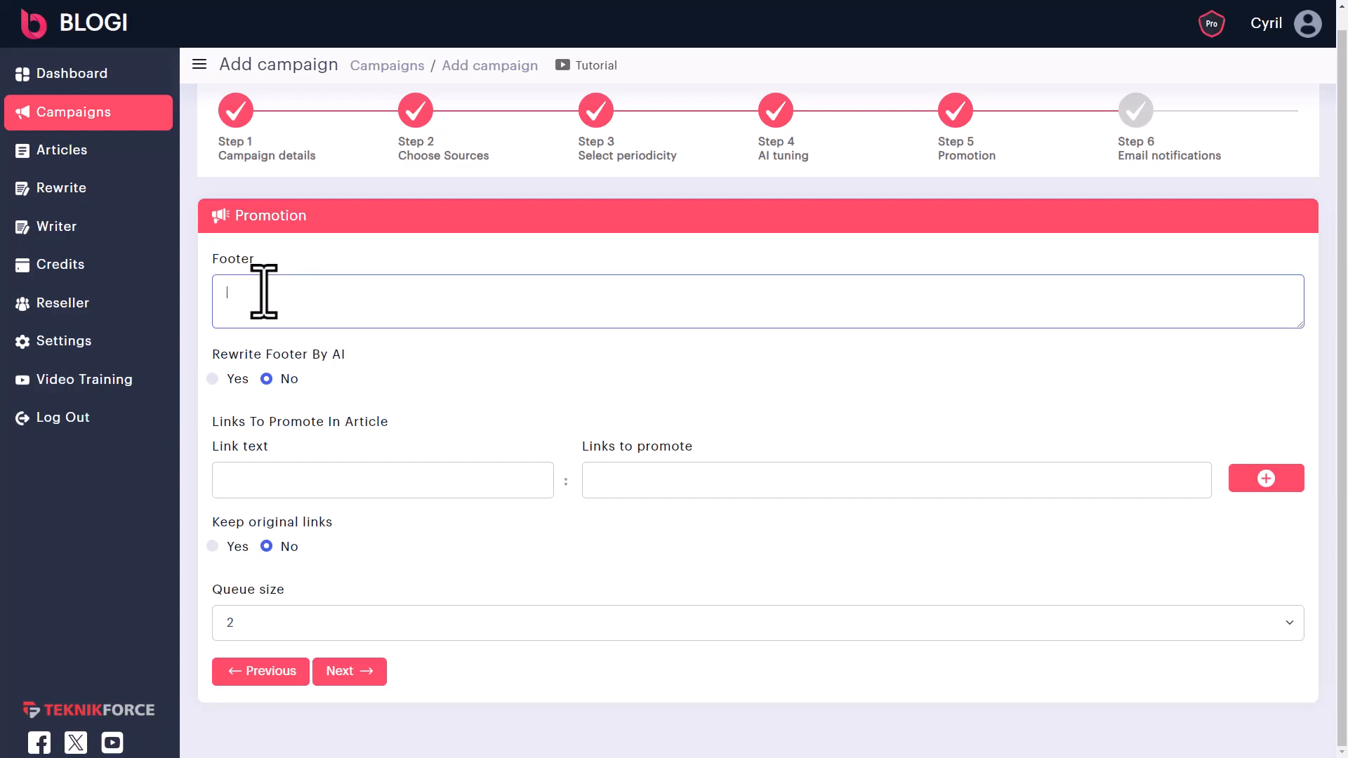
type("Subscribe to my list to get more updates. https://mywebsite.com/signup")
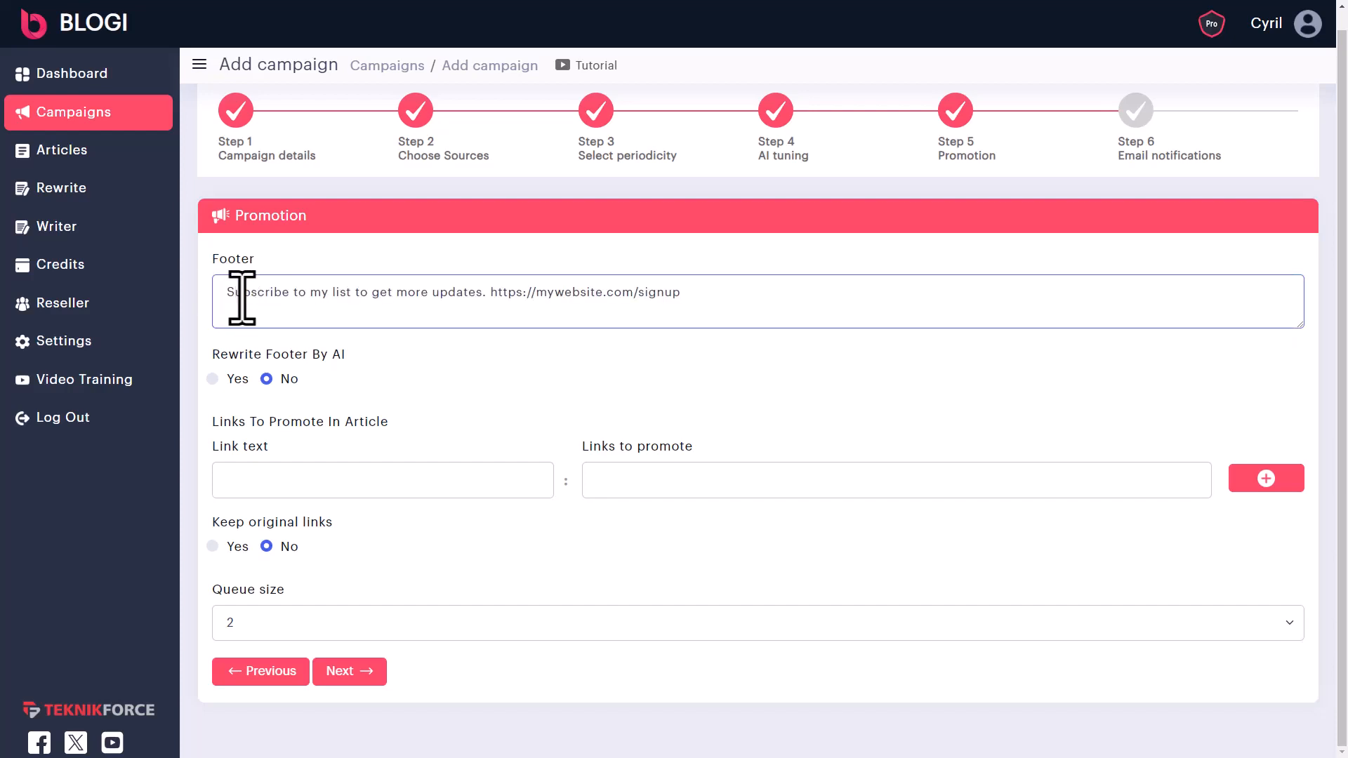
left_click_drag(239, 300, 429, 300)
left_click(340, 301)
left_click(429, 300)
left_click(232, 381)
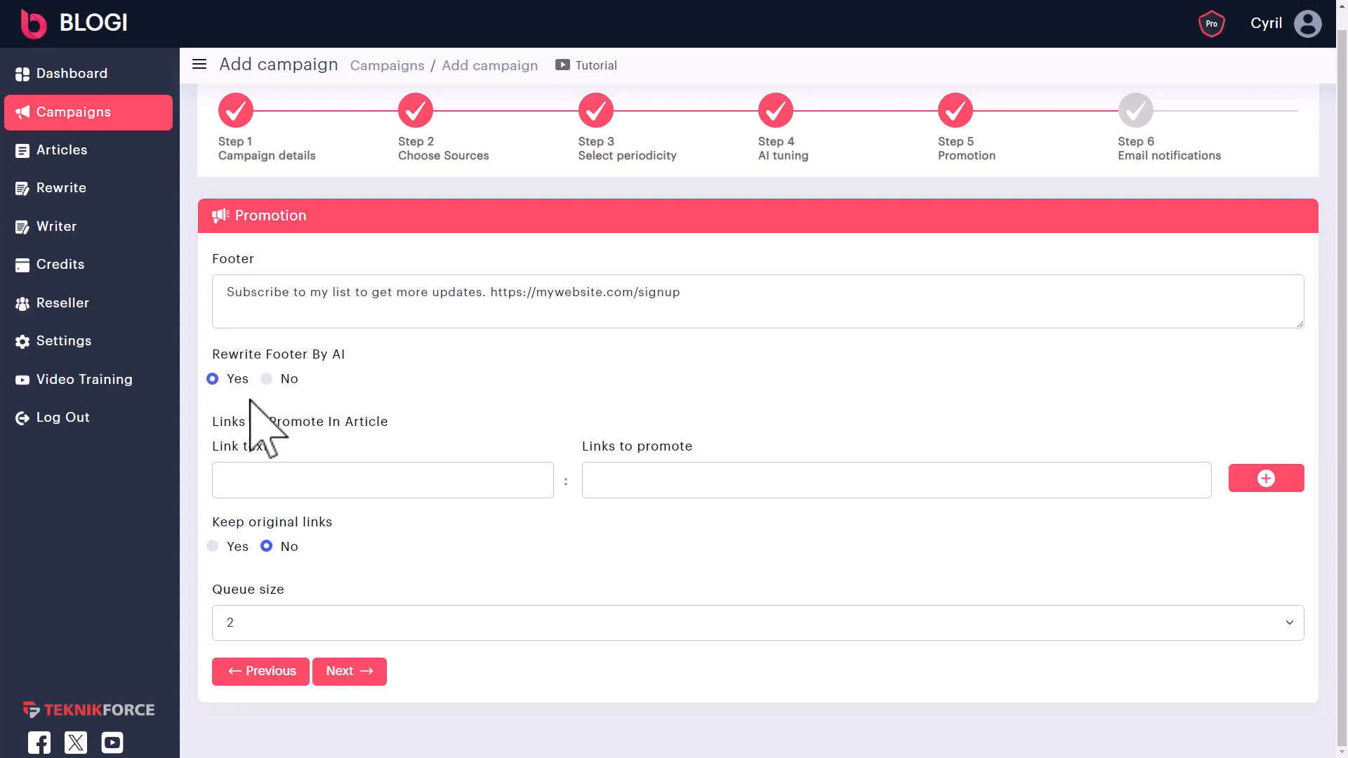
left_click_drag(768, 295, 90, 376)
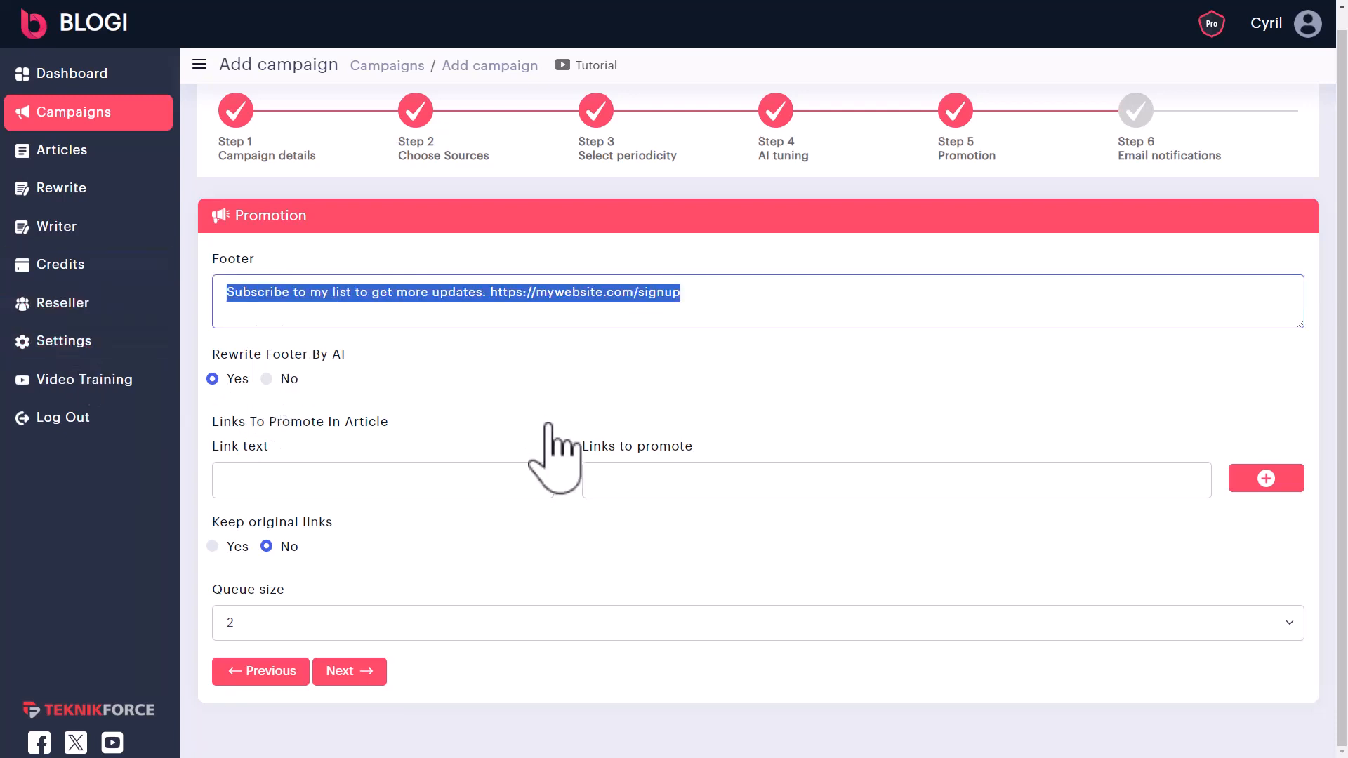
left_click(279, 382)
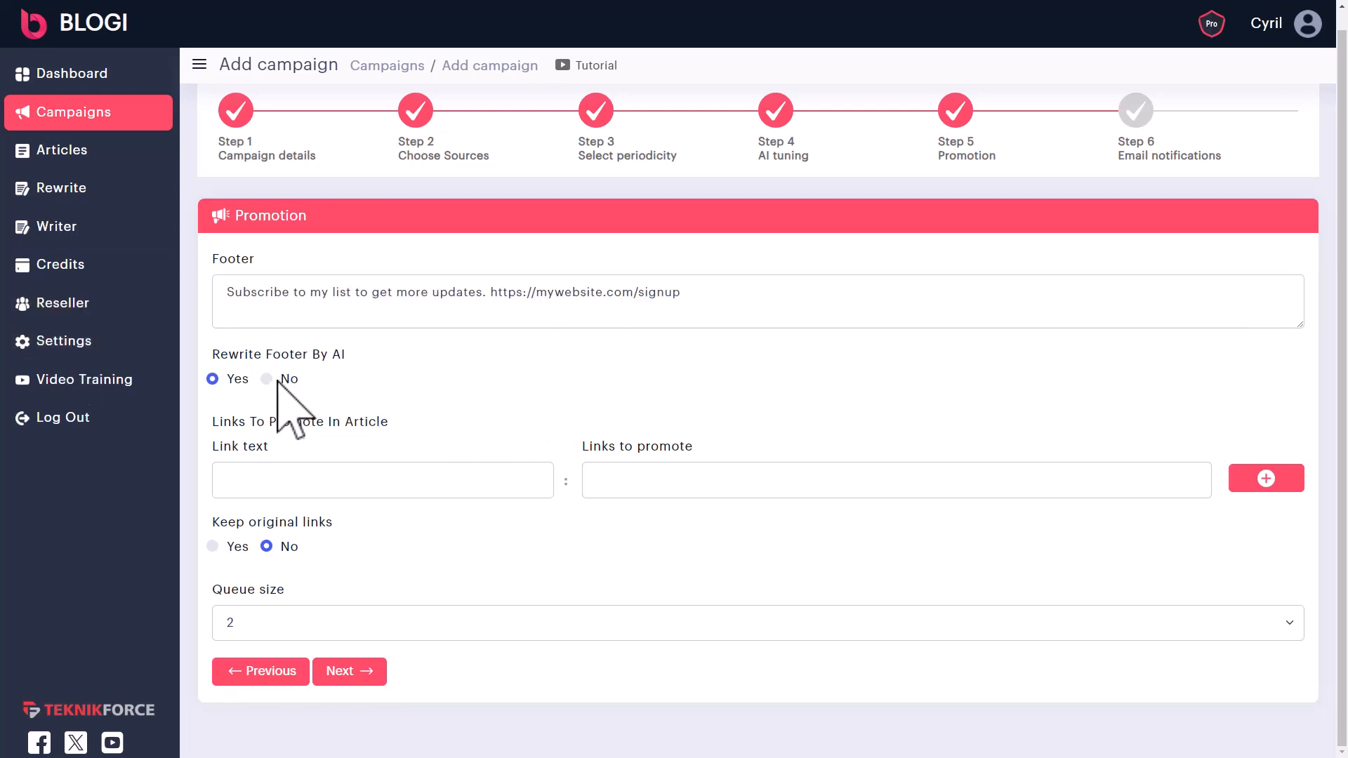
left_click(284, 379)
left_click(438, 485)
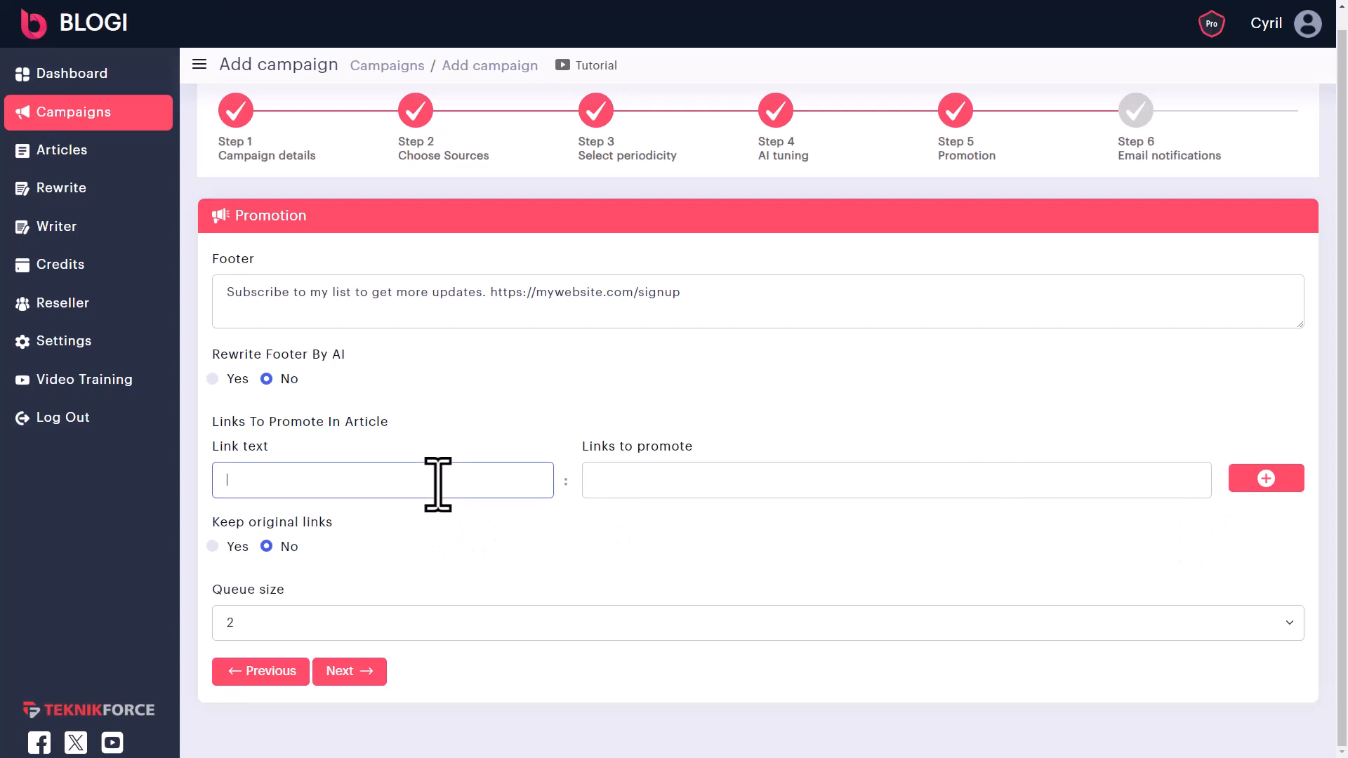
type("Teknikforce.com")
key("Tab")
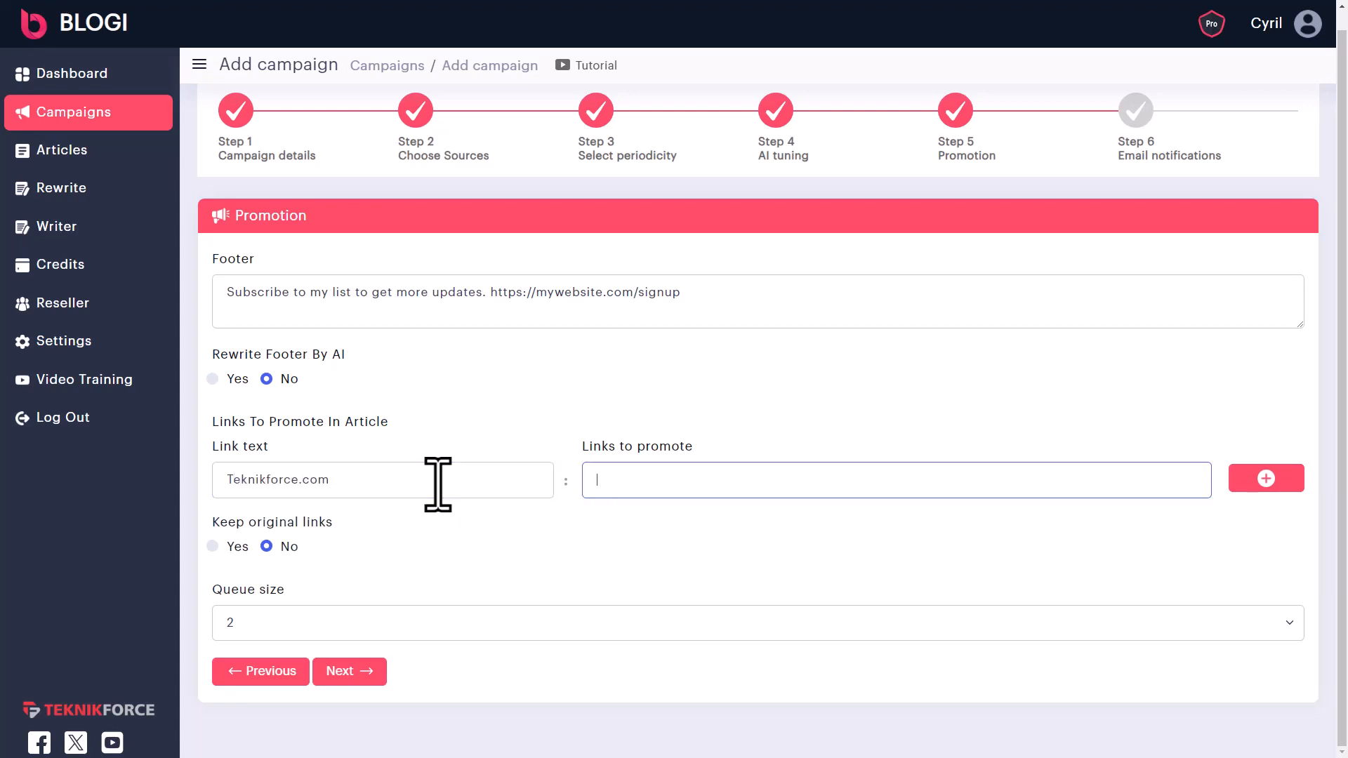
type("https://teknikforce.com")
left_click(1263, 481)
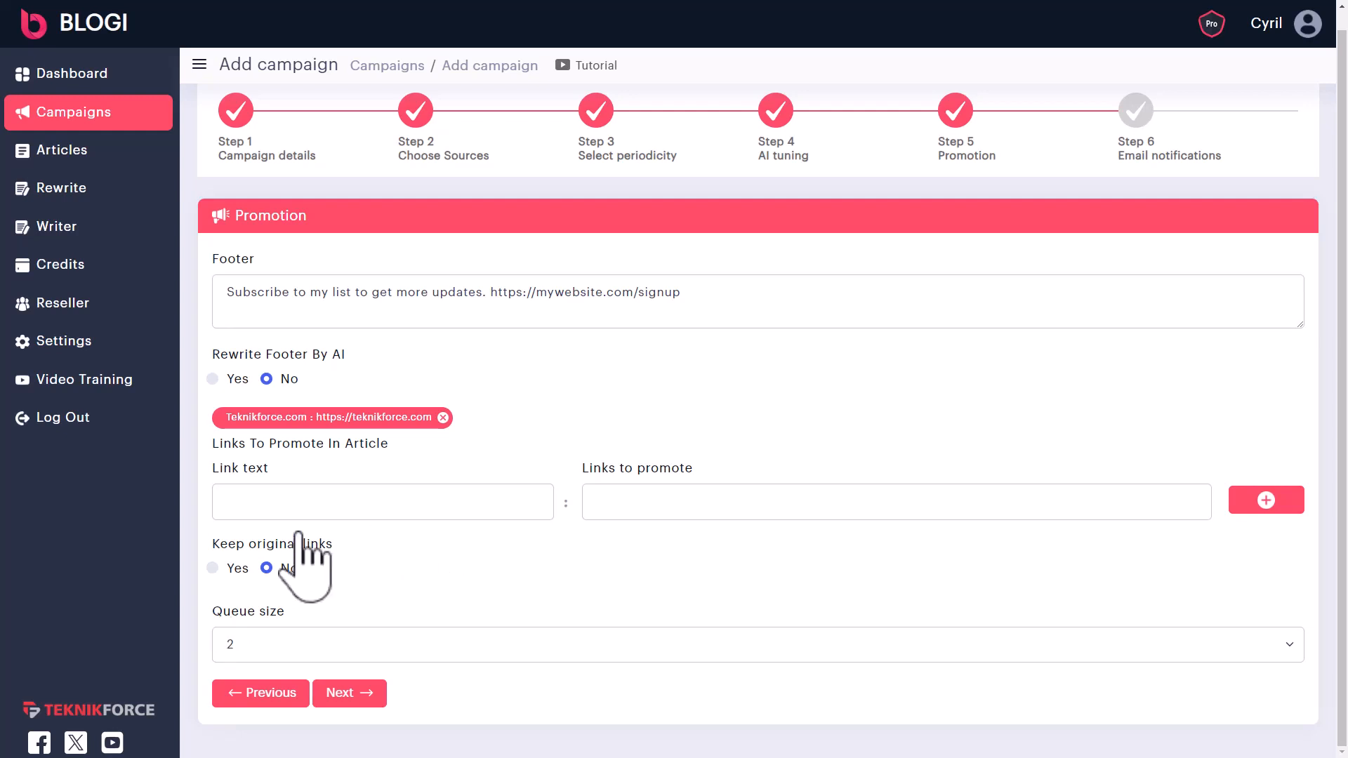
- Leave Keep original links at No and Queue size at 2, then advance to Email notifications
left_click(231, 571)
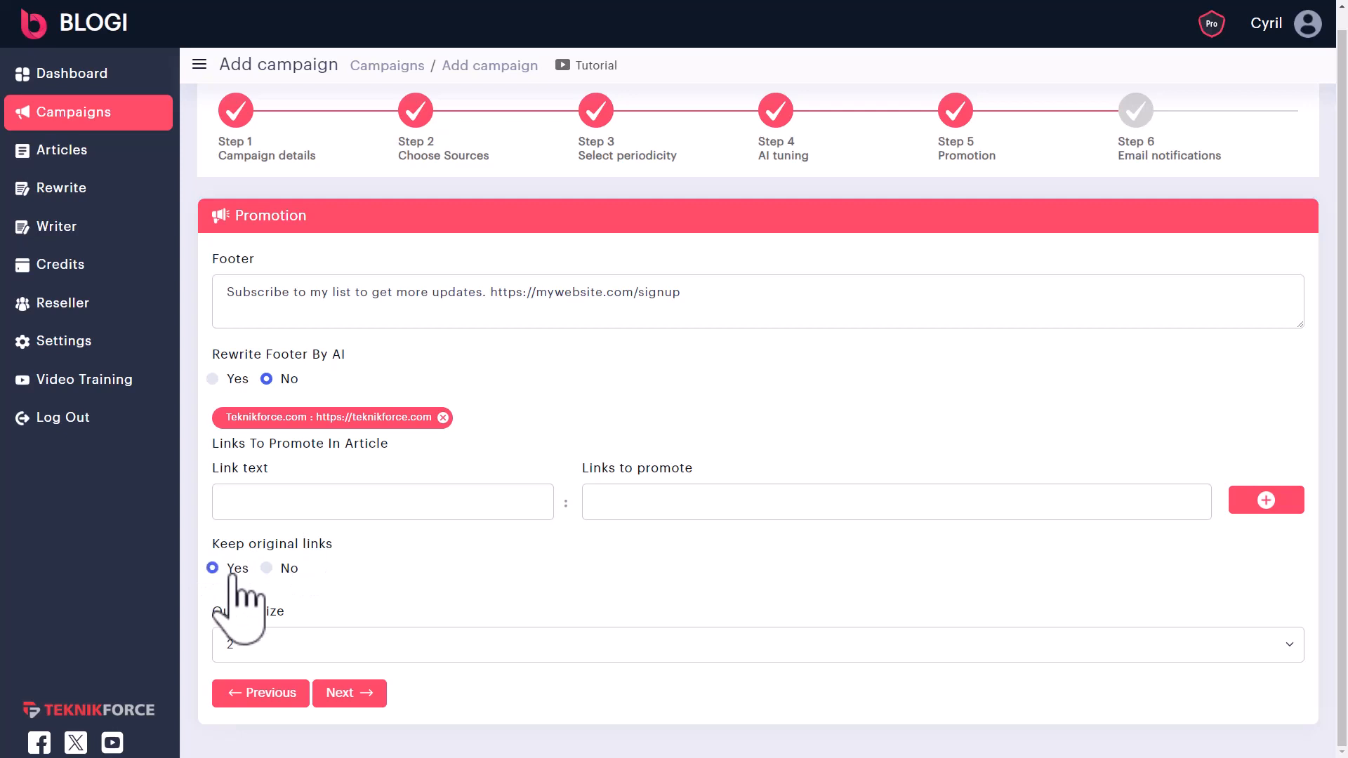
left_click(266, 568)
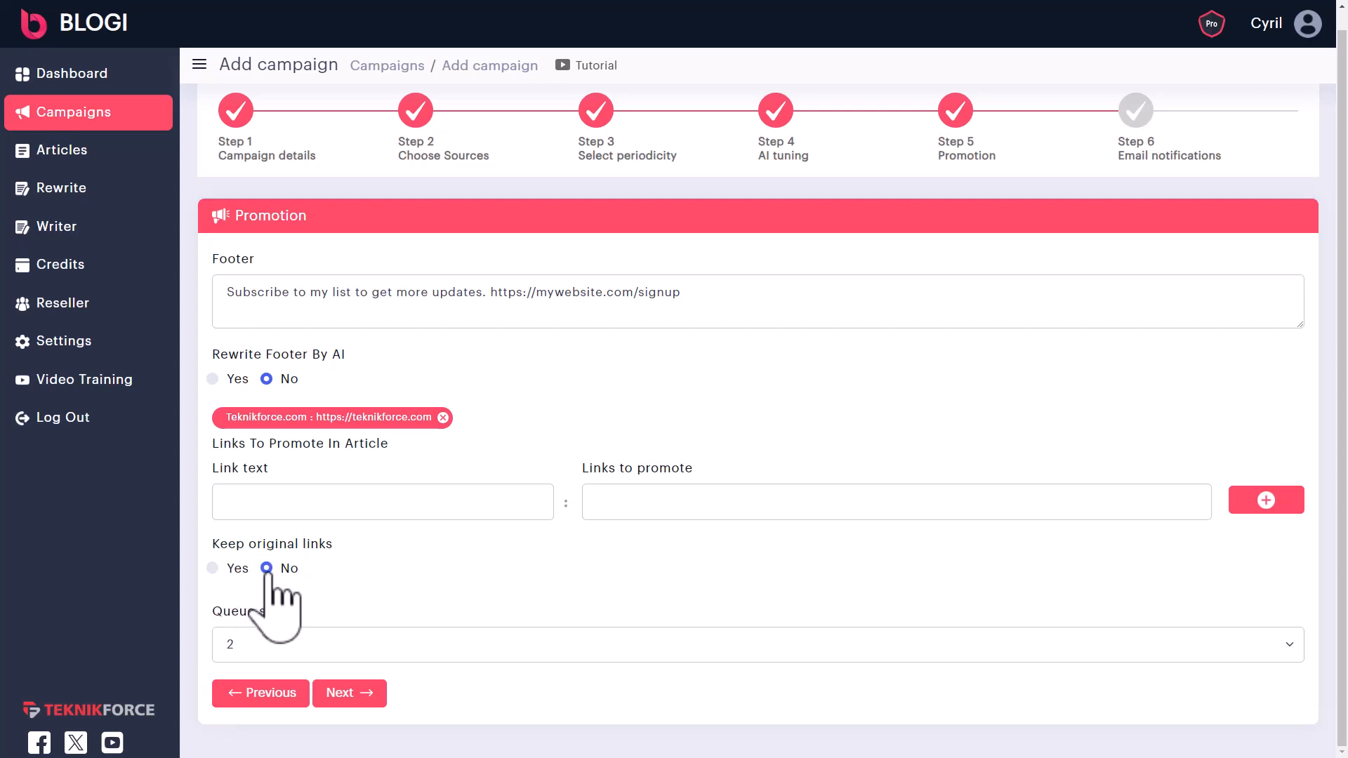
left_click(394, 644)
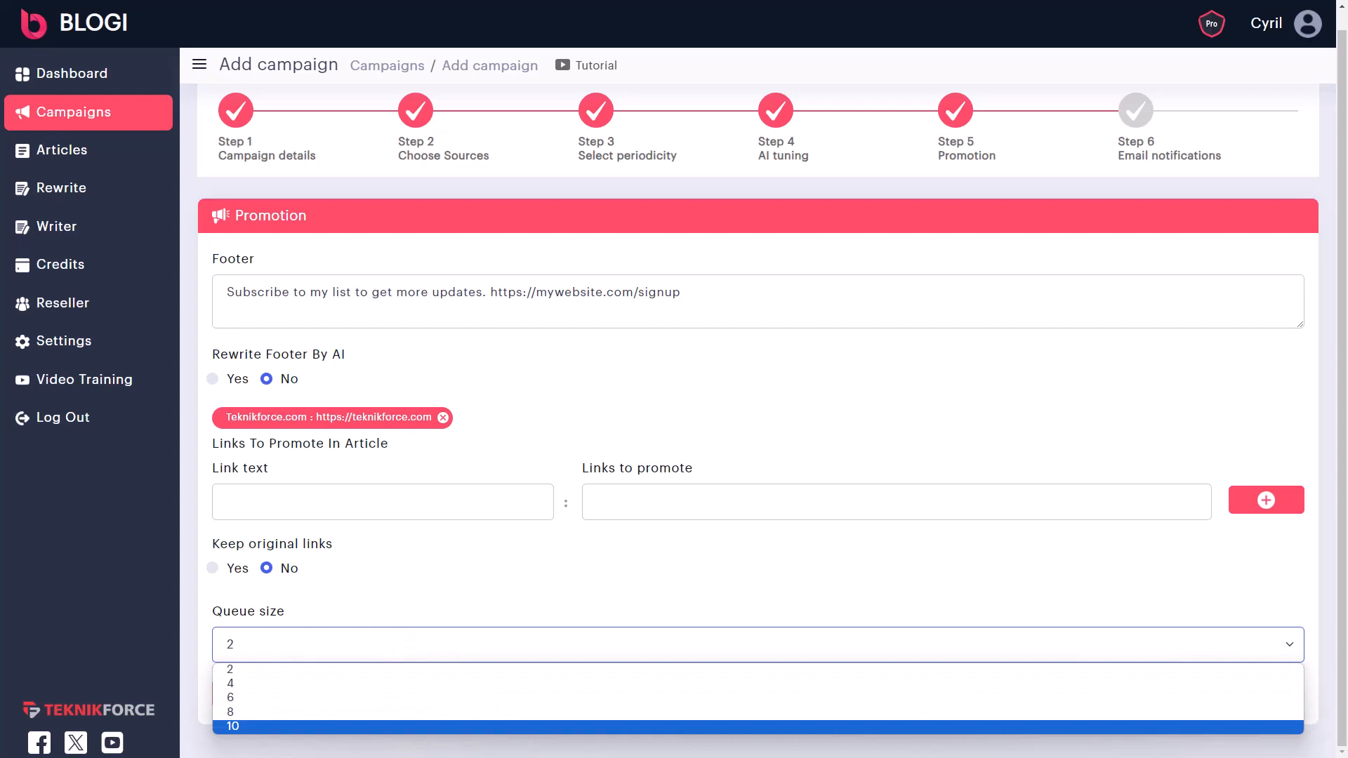
left_click(351, 654)
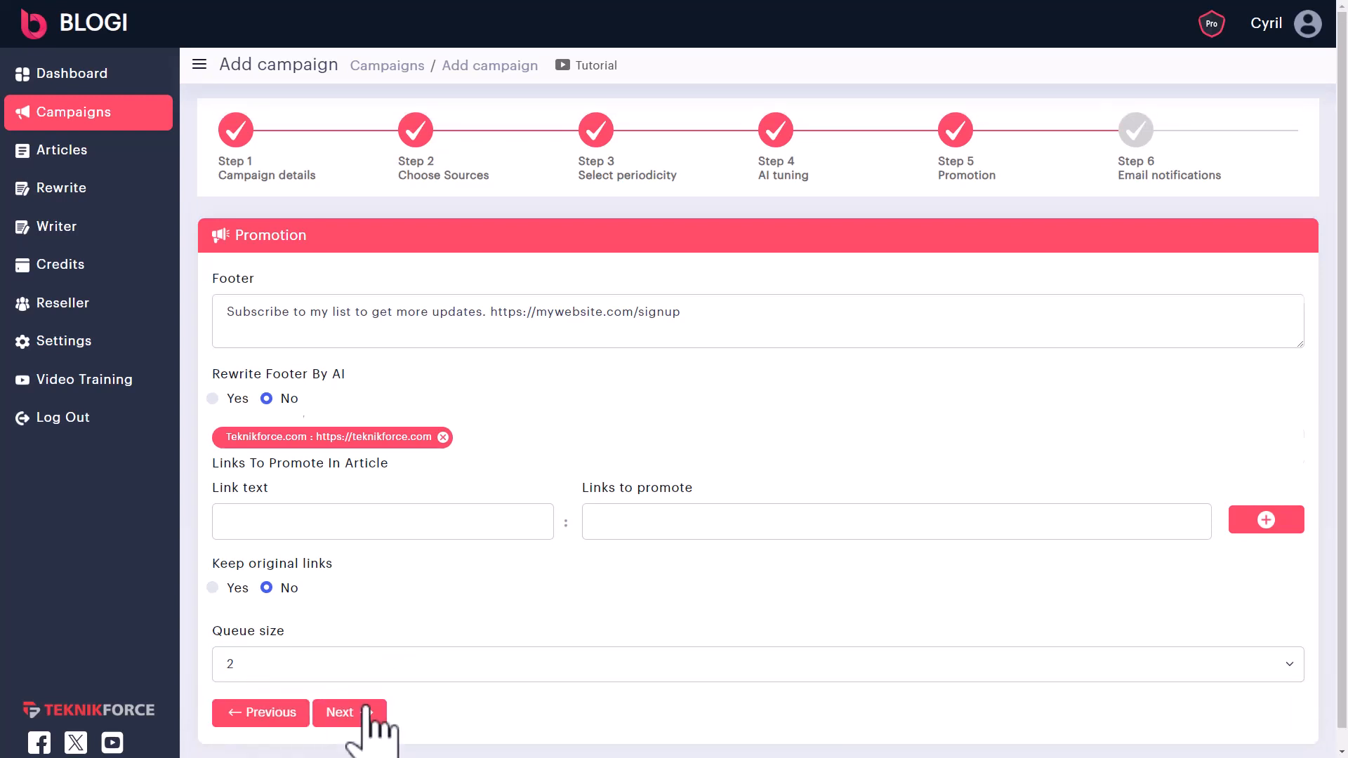
left_click(339, 712)
left_click_drag(269, 239, 343, 235)
left_click(347, 238)
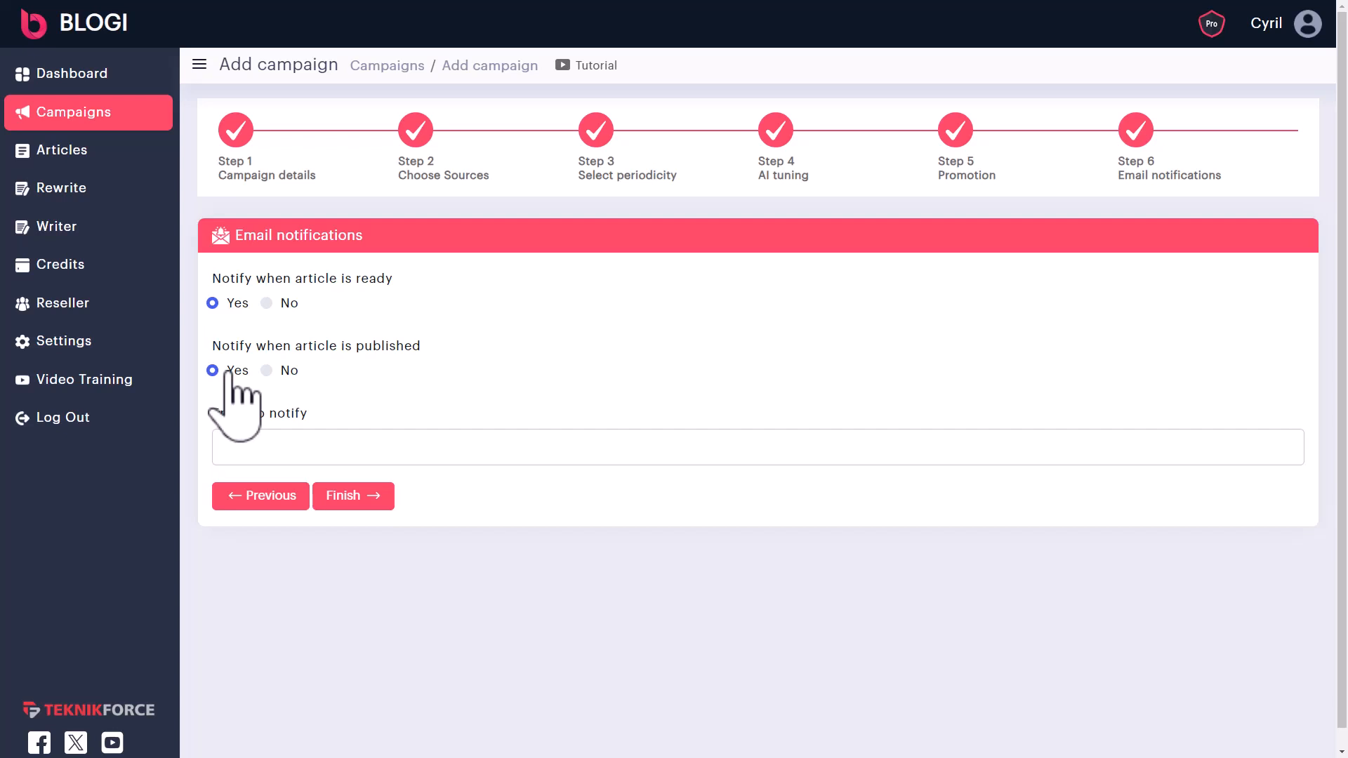
- Keep both article notifications on Yes and finish creating the campaign
left_click(314, 447)
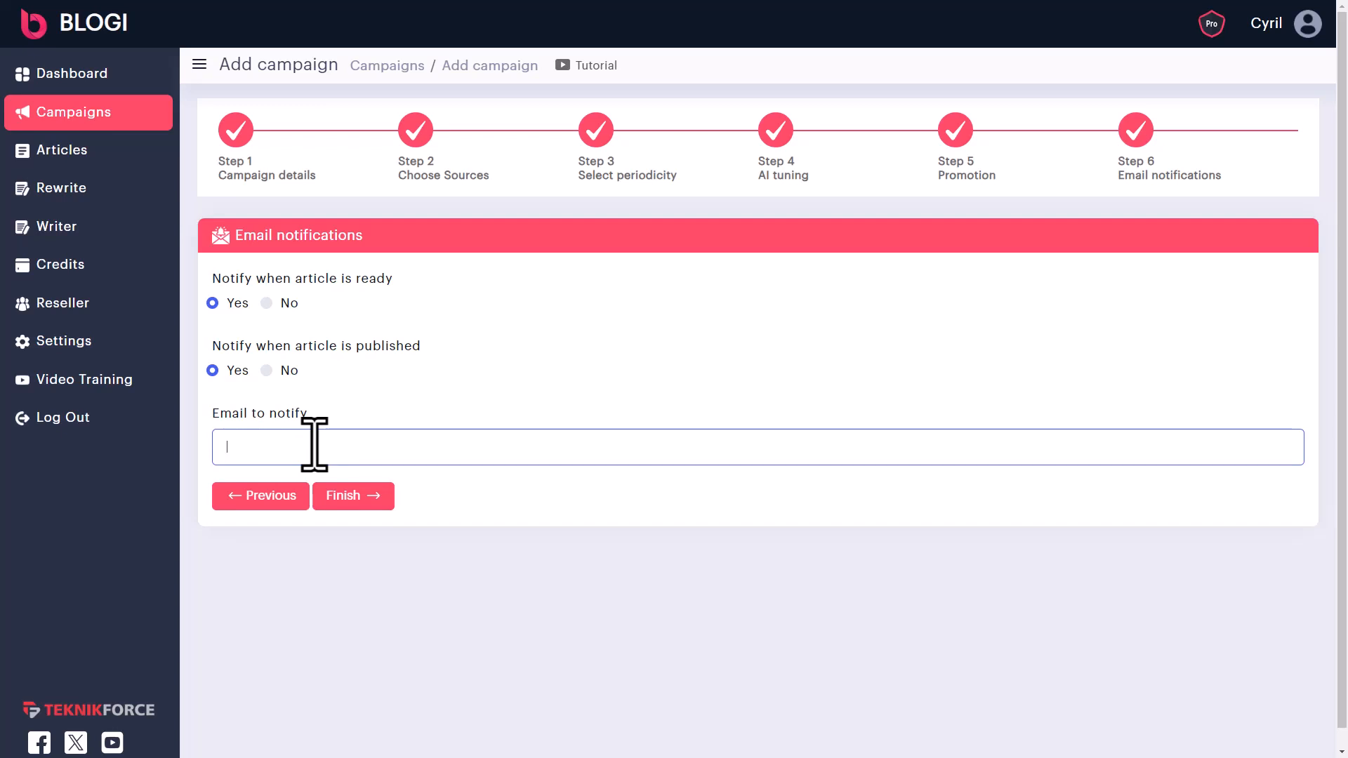
left_click(360, 504)
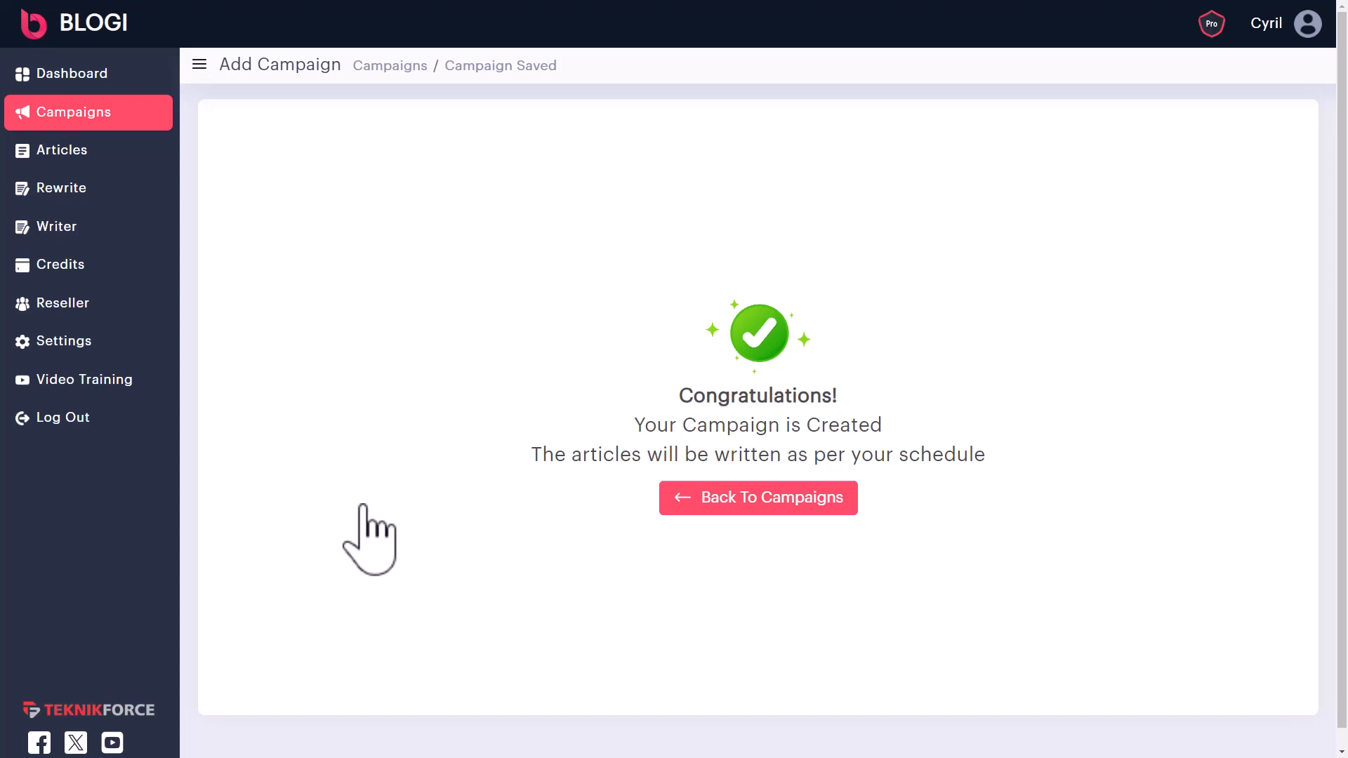
- Paste the farro salad recipe into the Rewrite article page's text box
left_click(70, 191)
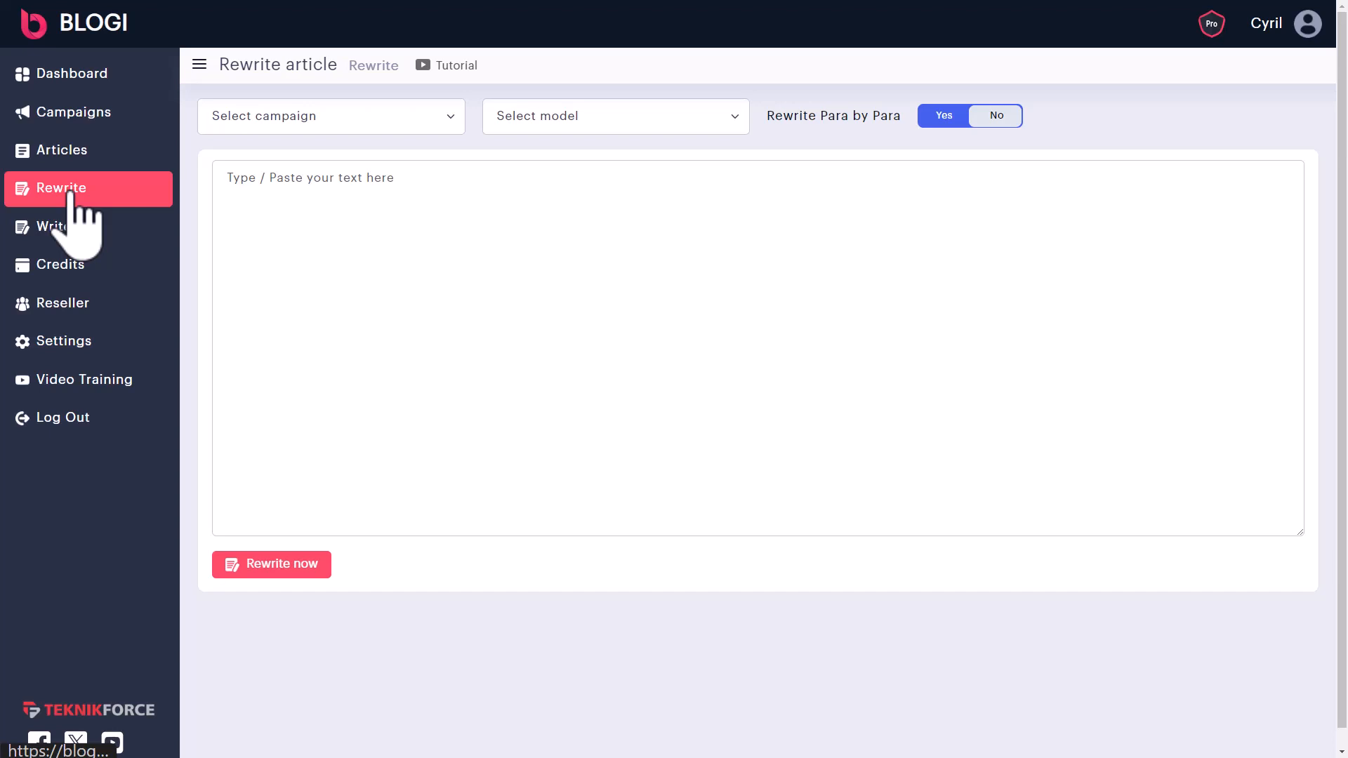
left_click(249, 223)
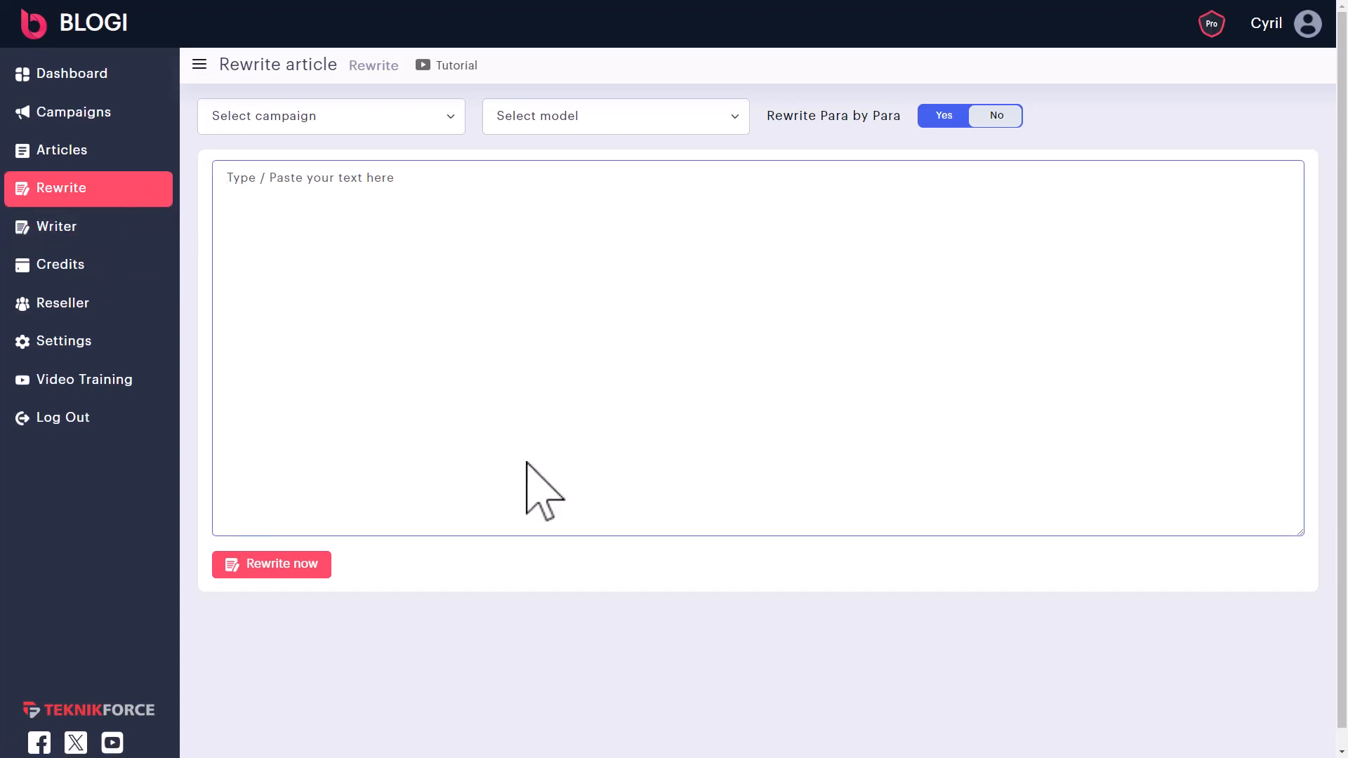
key("ctrl+v")
scroll(427, 219, "up", 1)
- Assign the rewrite to the cooking blog campaign with OpenAI GPT 3 5 as the model
left_click(317, 120)
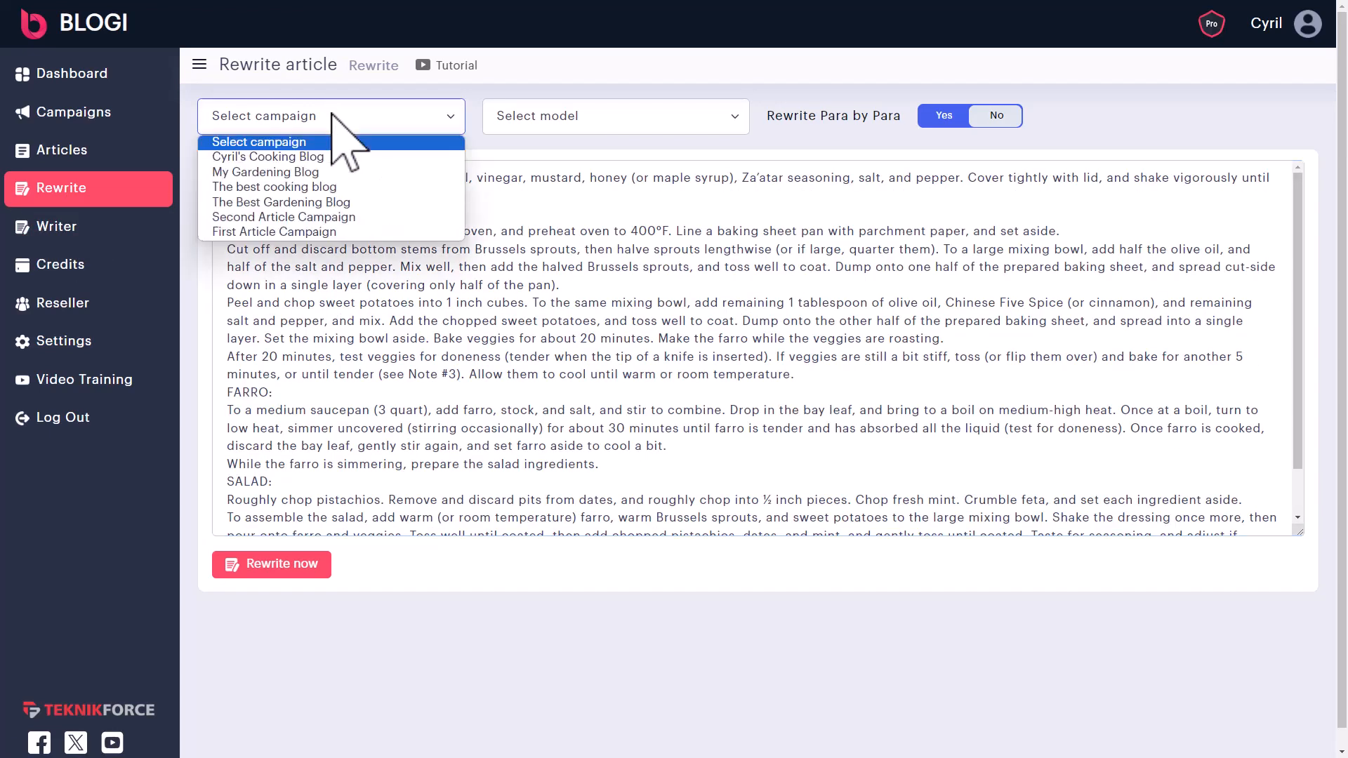
left_click(330, 157)
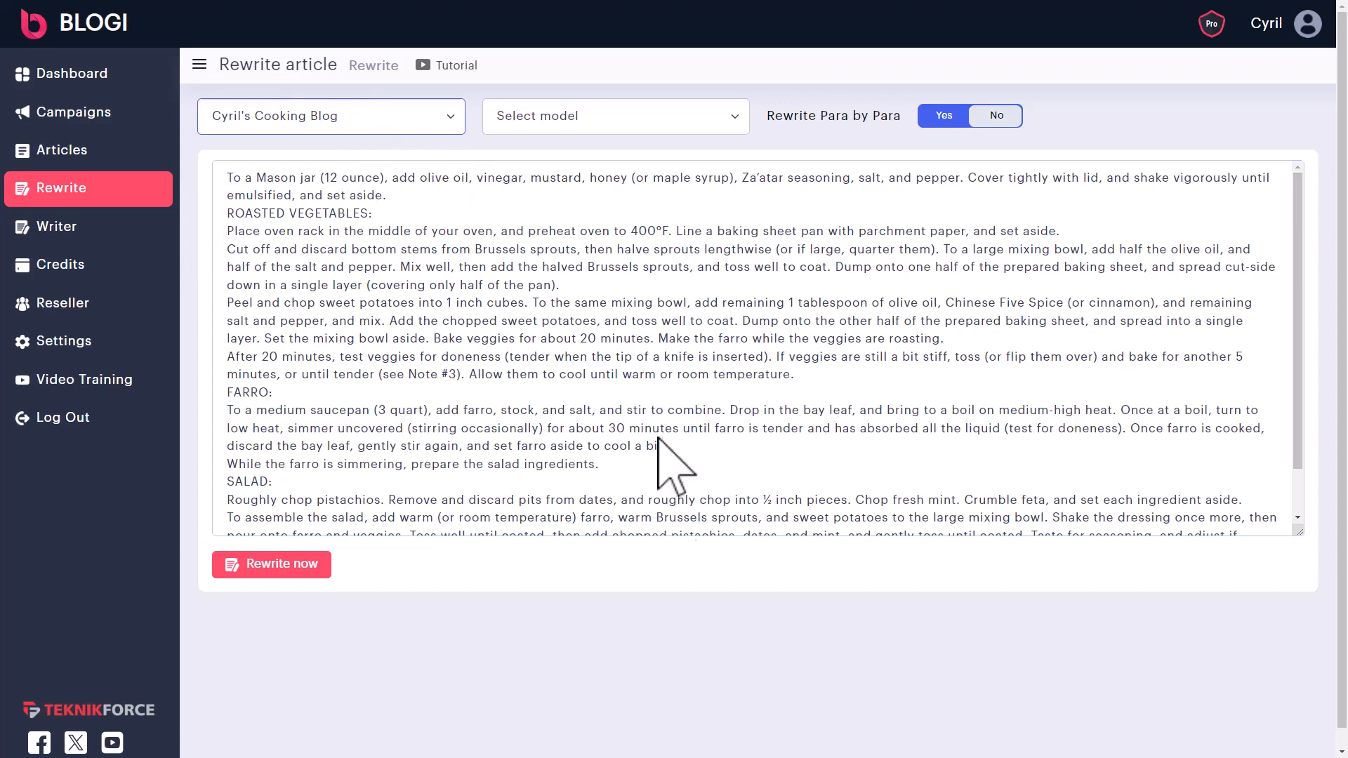
left_click(618, 116)
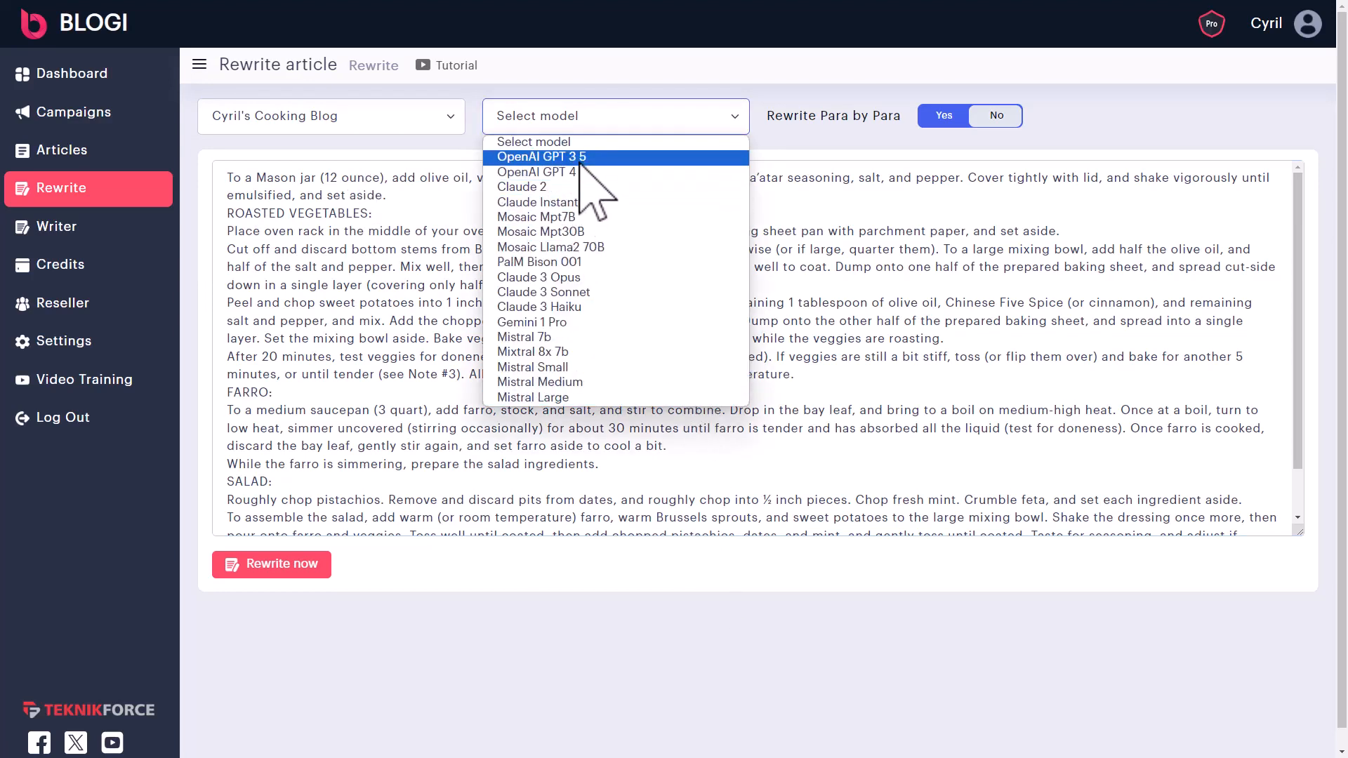
left_click(586, 186)
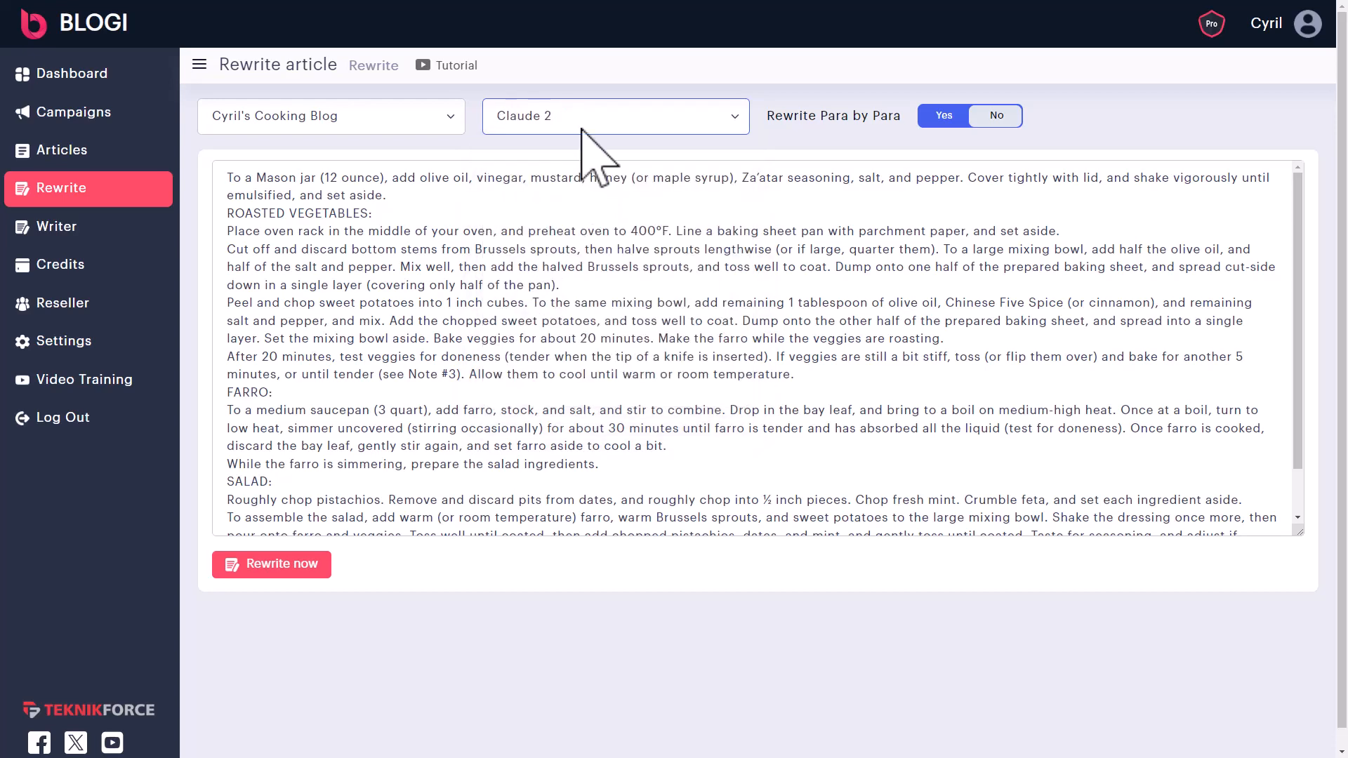
left_click(590, 125)
left_click(613, 158)
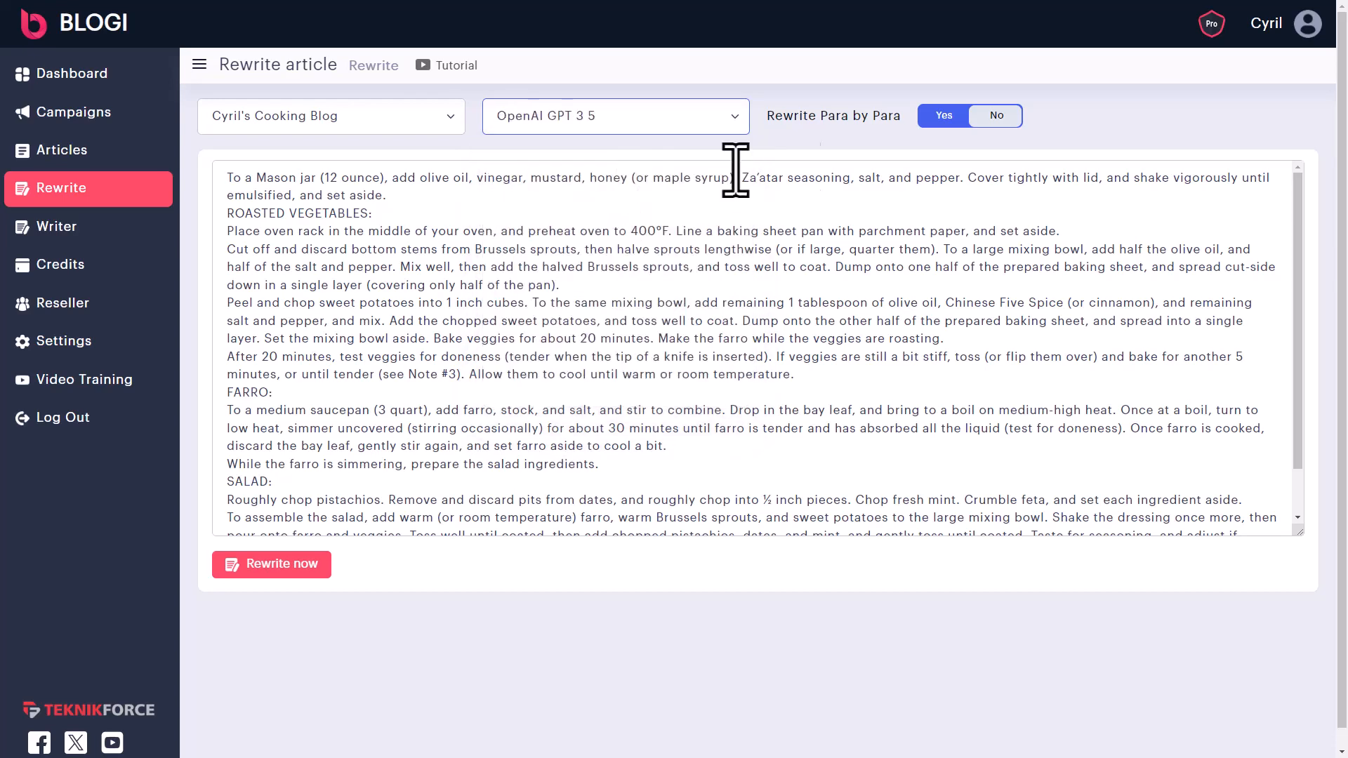
- Keep Rewrite Para by Para on Yes and rewrite the recipe
left_click(962, 119)
left_click(965, 120)
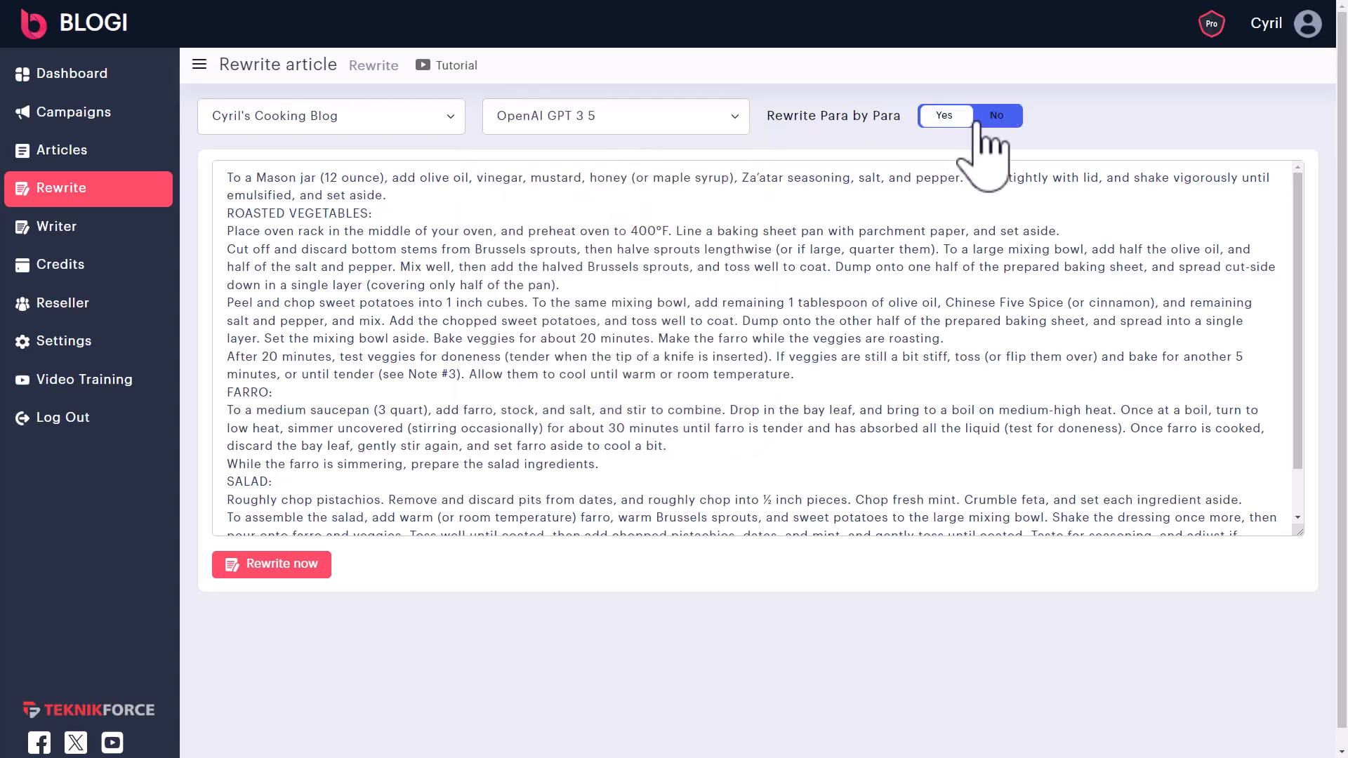
left_click(946, 120)
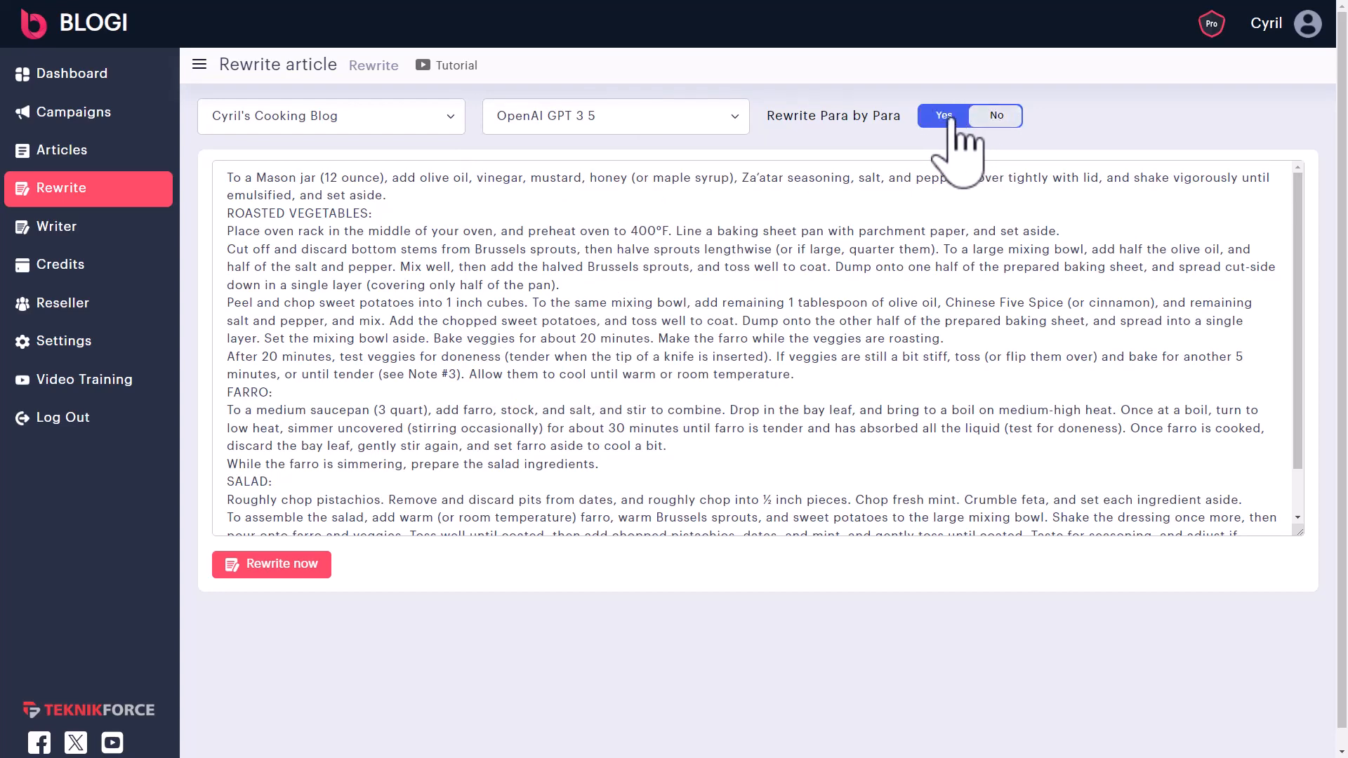
left_click(323, 565)
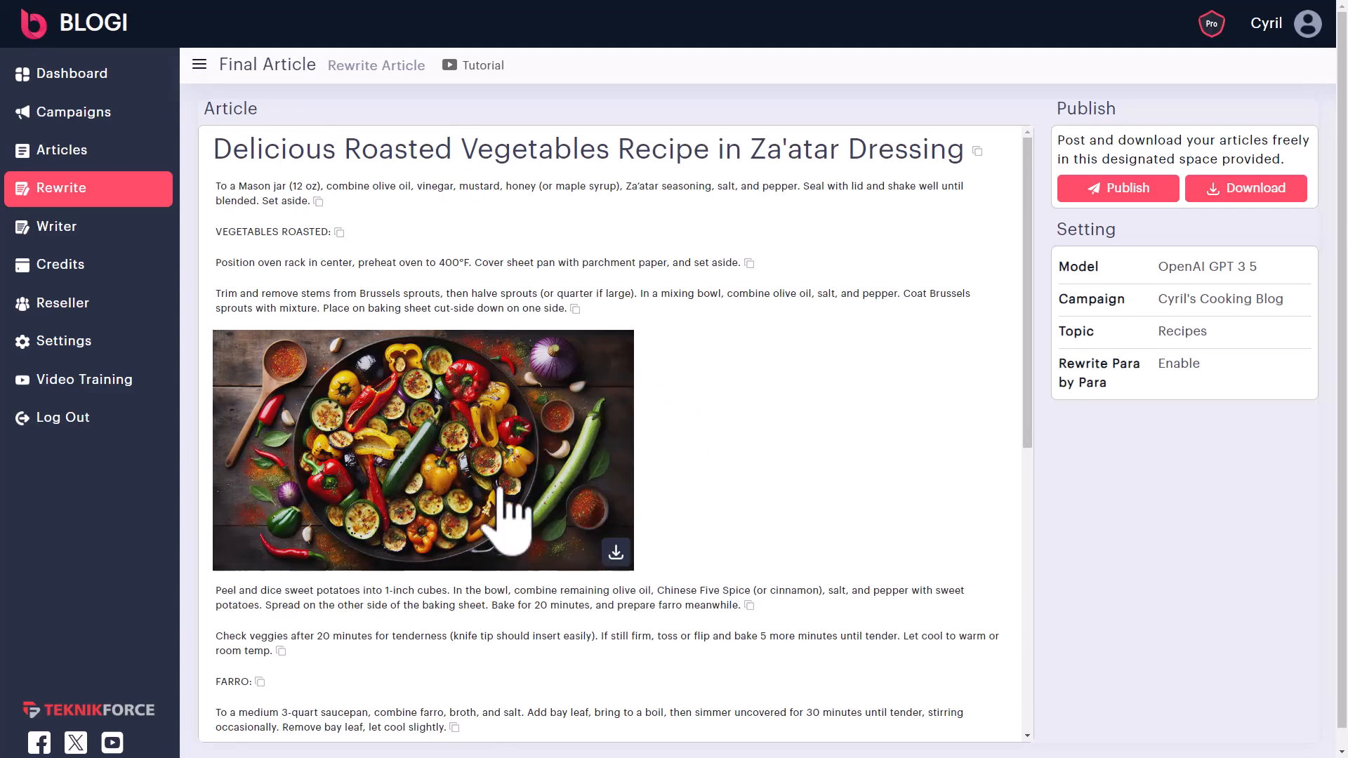
- Copy the title 'Delicious Roasted Vegetables Recipe in Za'atar Dressing' and go to the Writer page
scroll(519, 530, "down", 4)
scroll(452, 421, "down", 4)
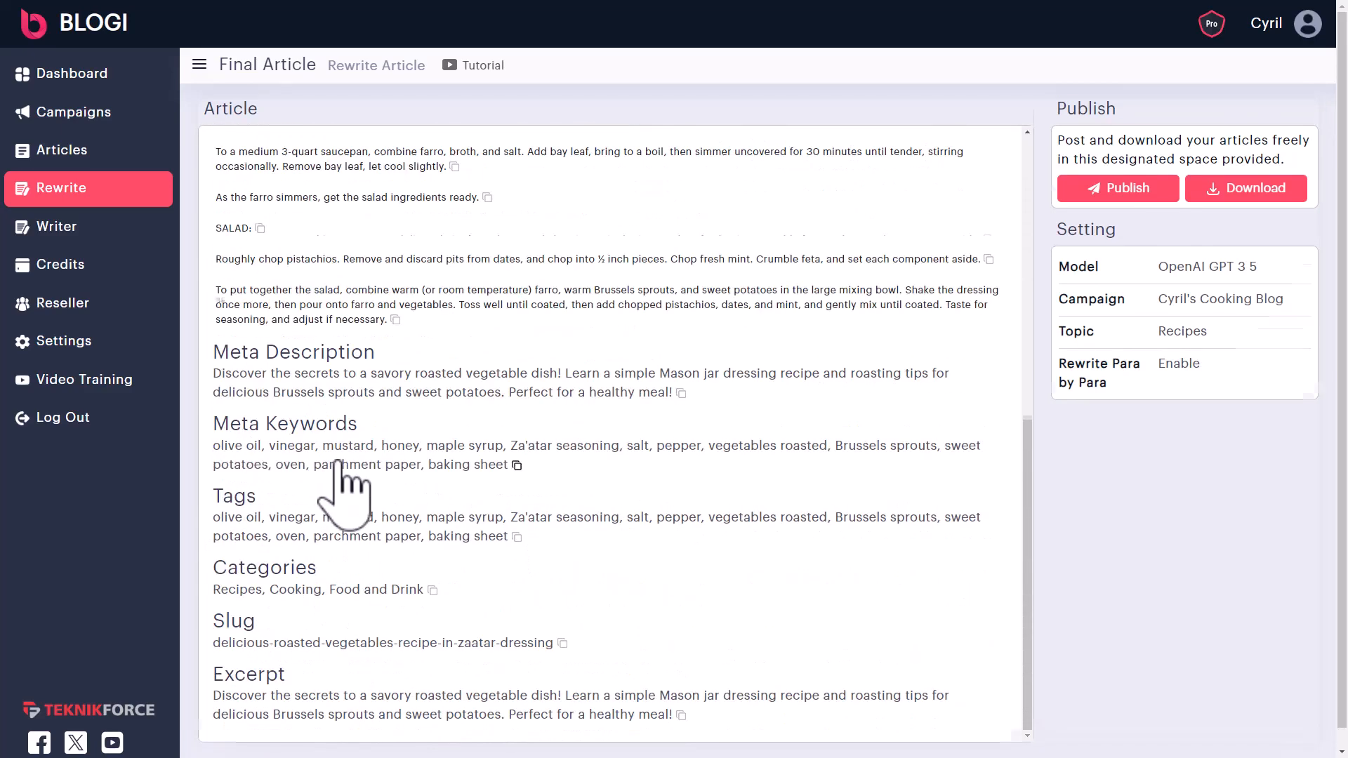
scroll(674, 680, "up", 1)
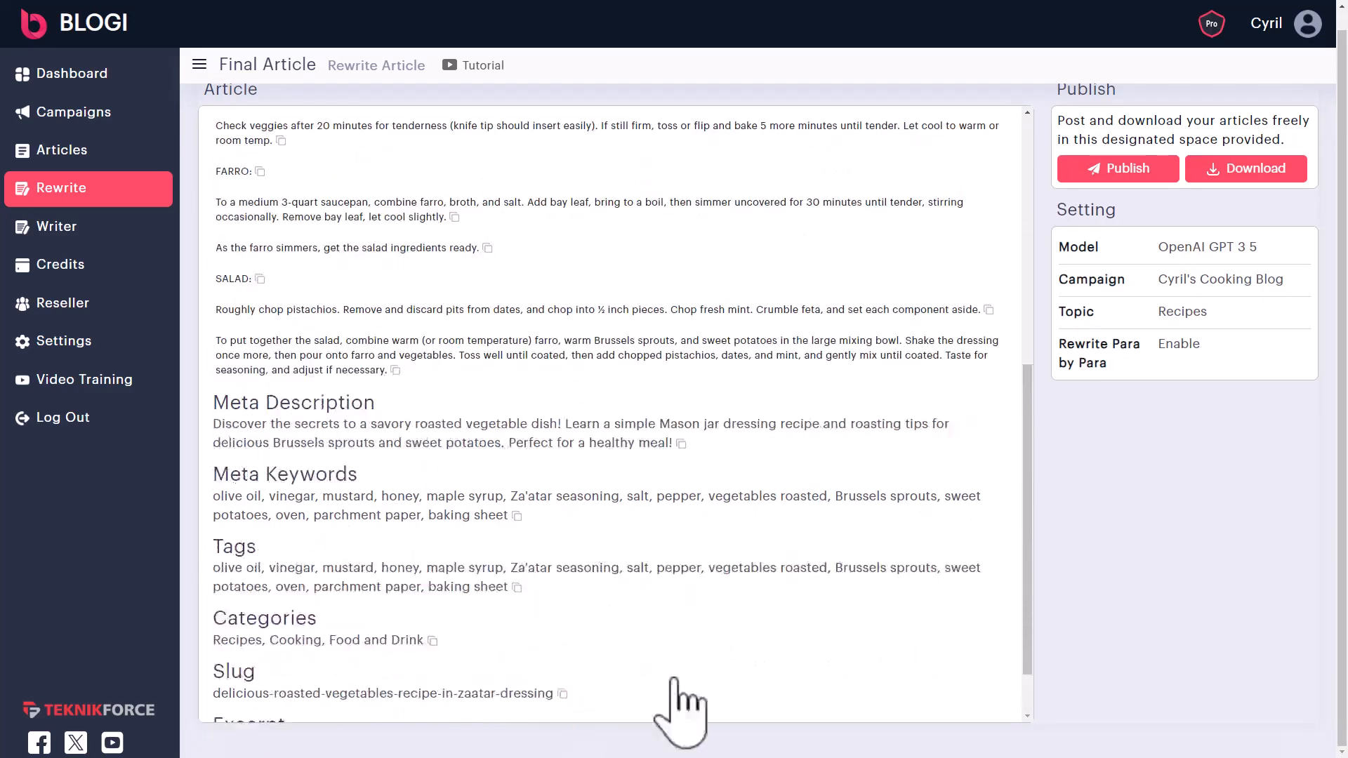
scroll(678, 691, "up", 10)
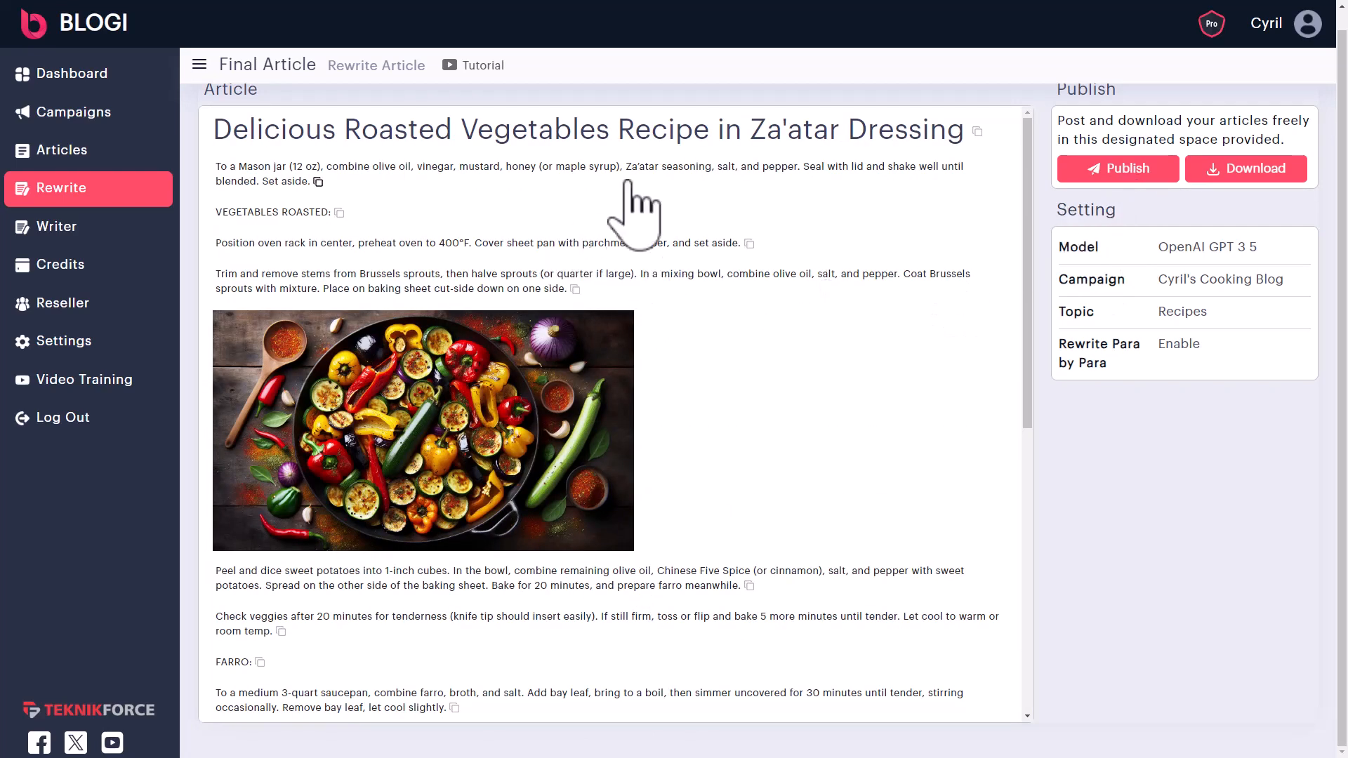
left_click(976, 132)
left_click_drag(314, 182, 842, 702)
left_click(846, 639)
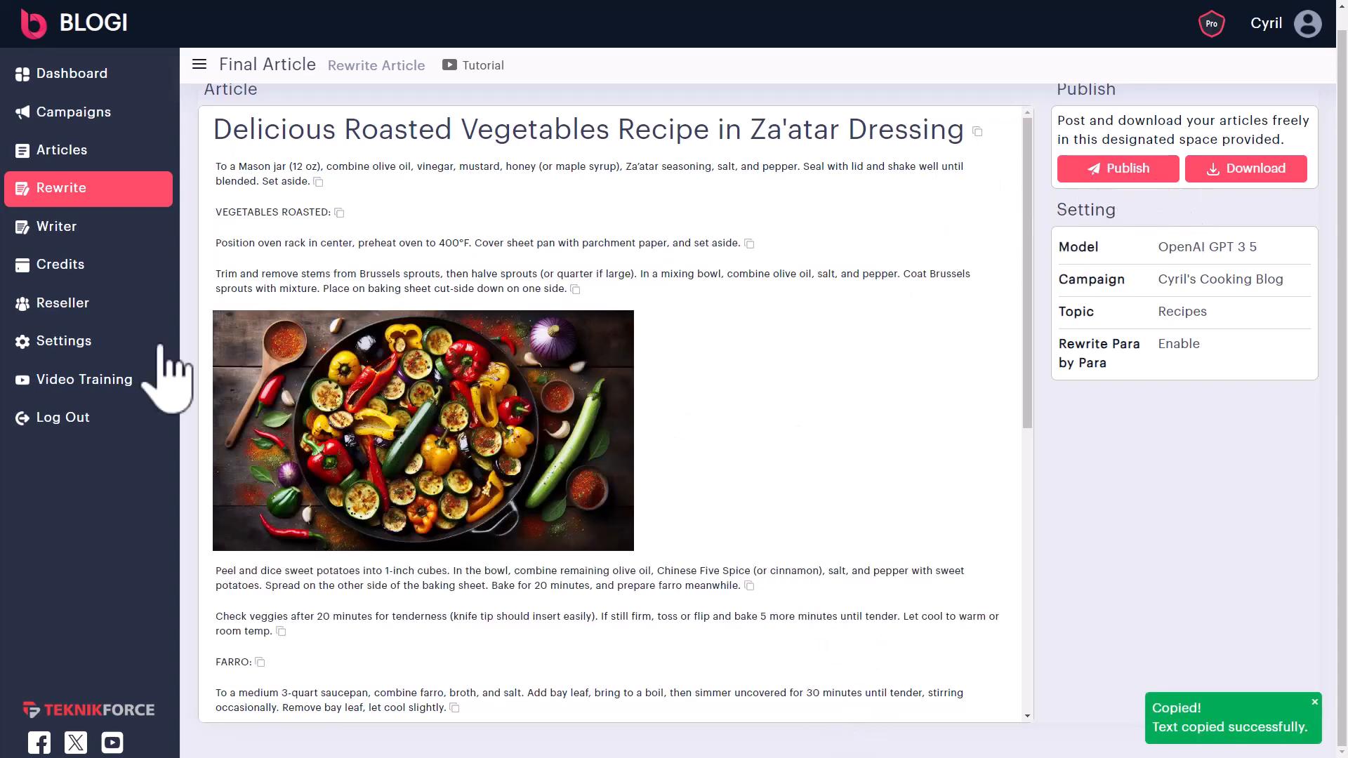
left_click(123, 228)
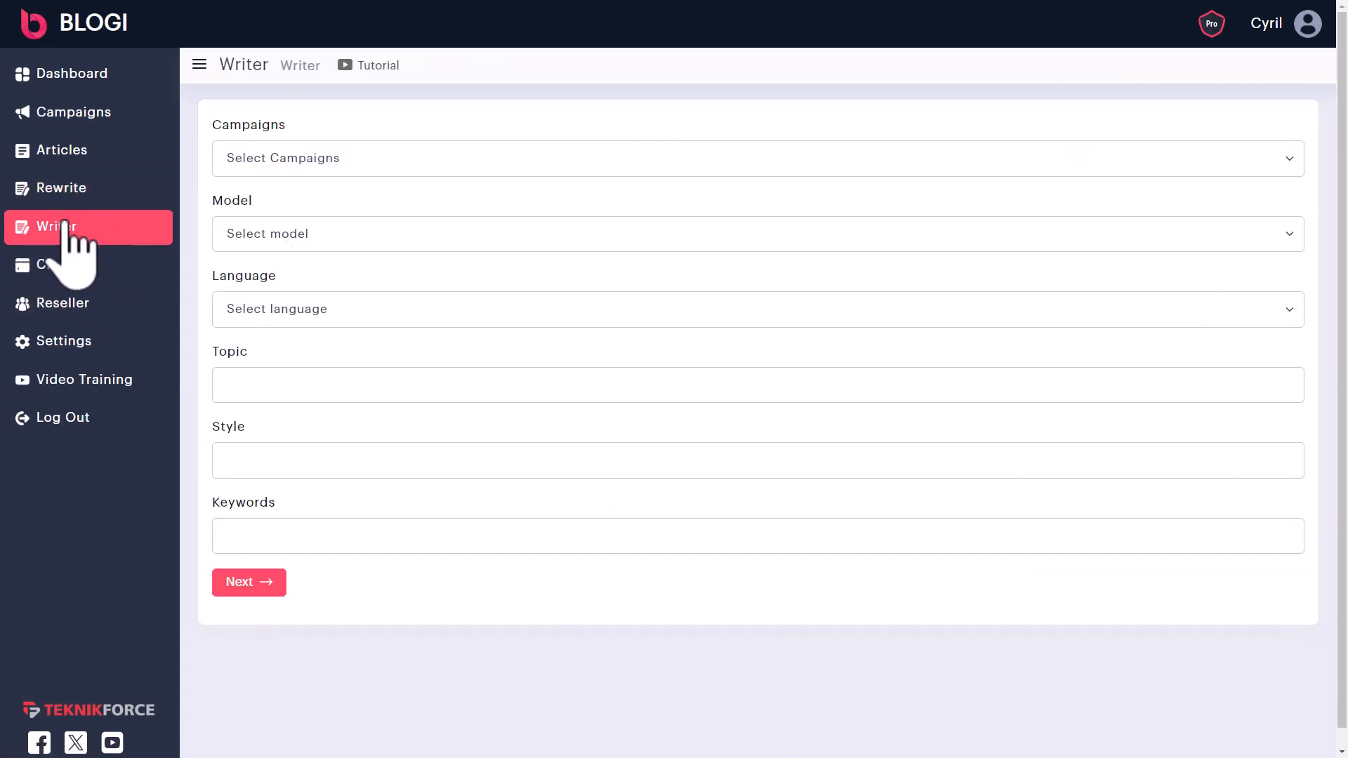
- Set the new article's campaign to the cooking blog, model to Claude 2, language to English
left_click(301, 168)
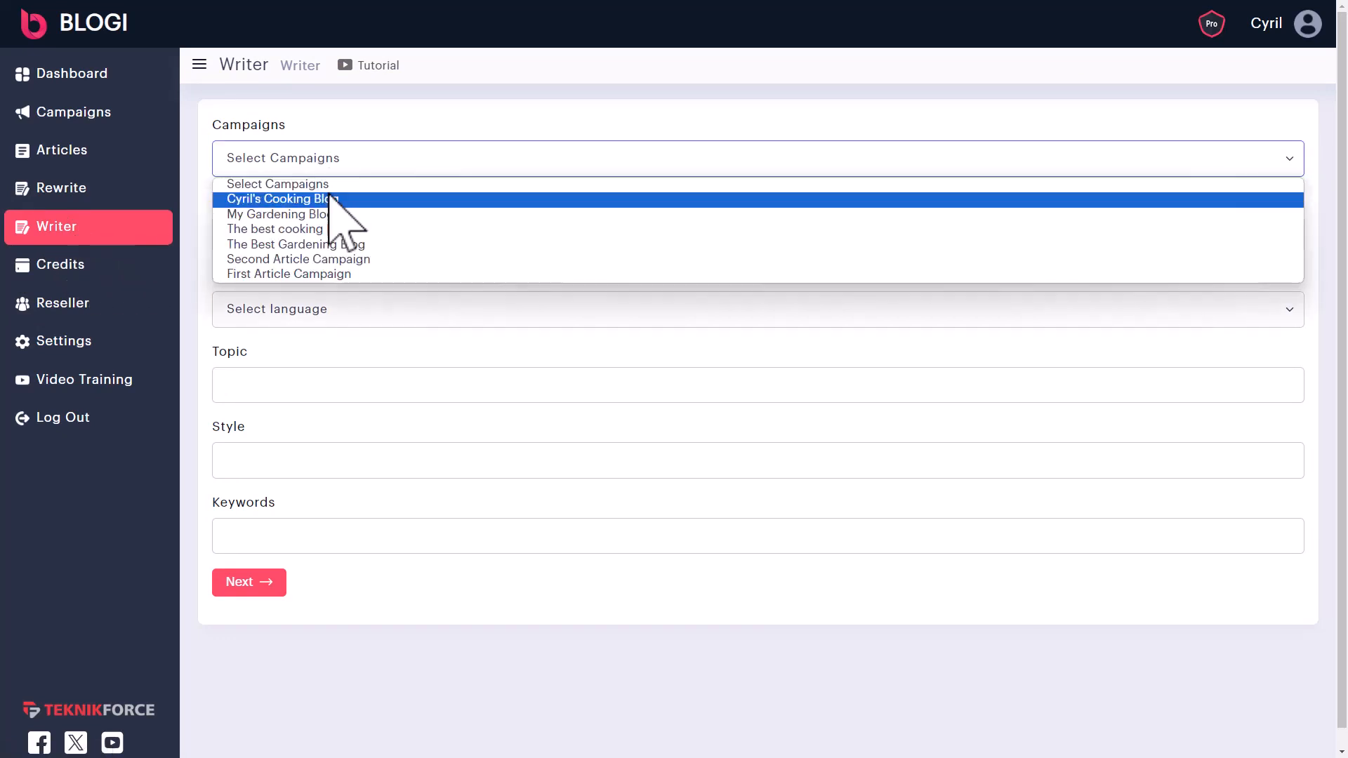
left_click(339, 198)
left_click(330, 234)
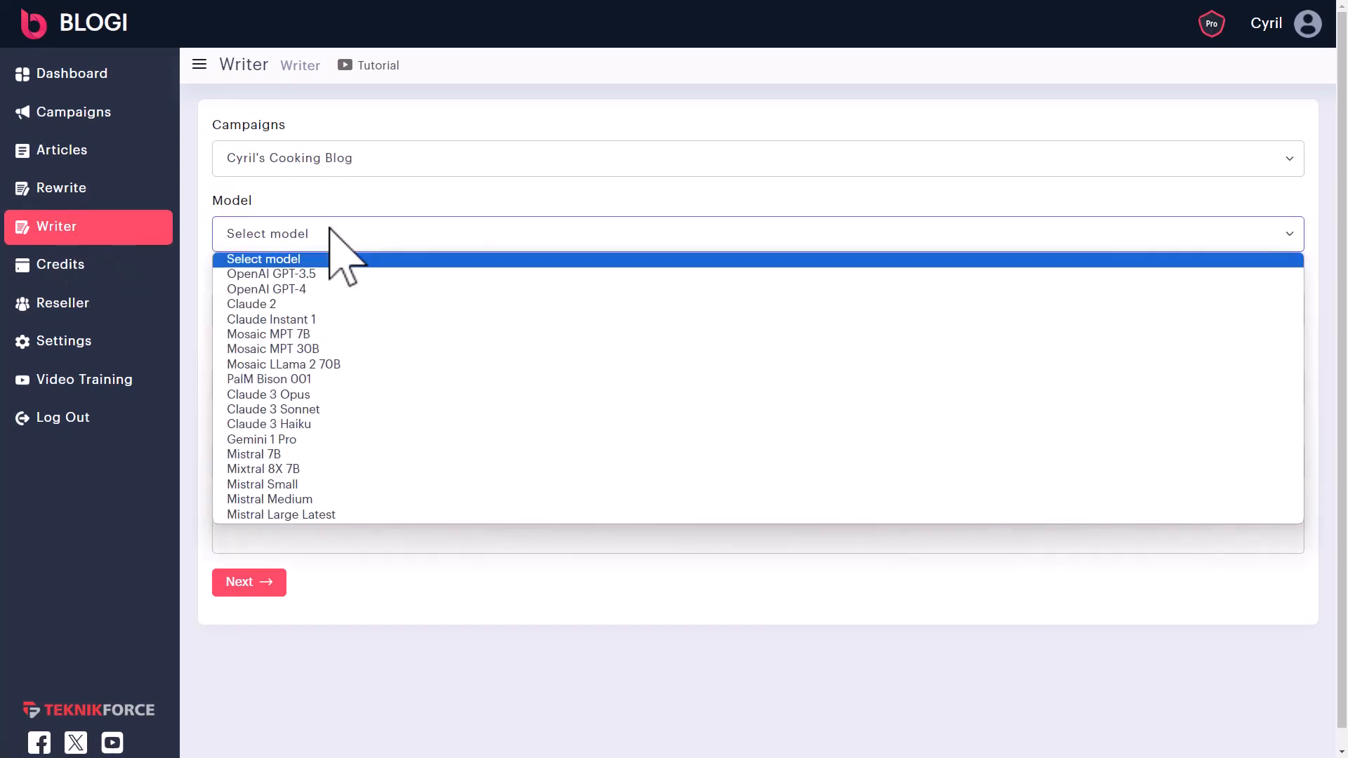
left_click(334, 304)
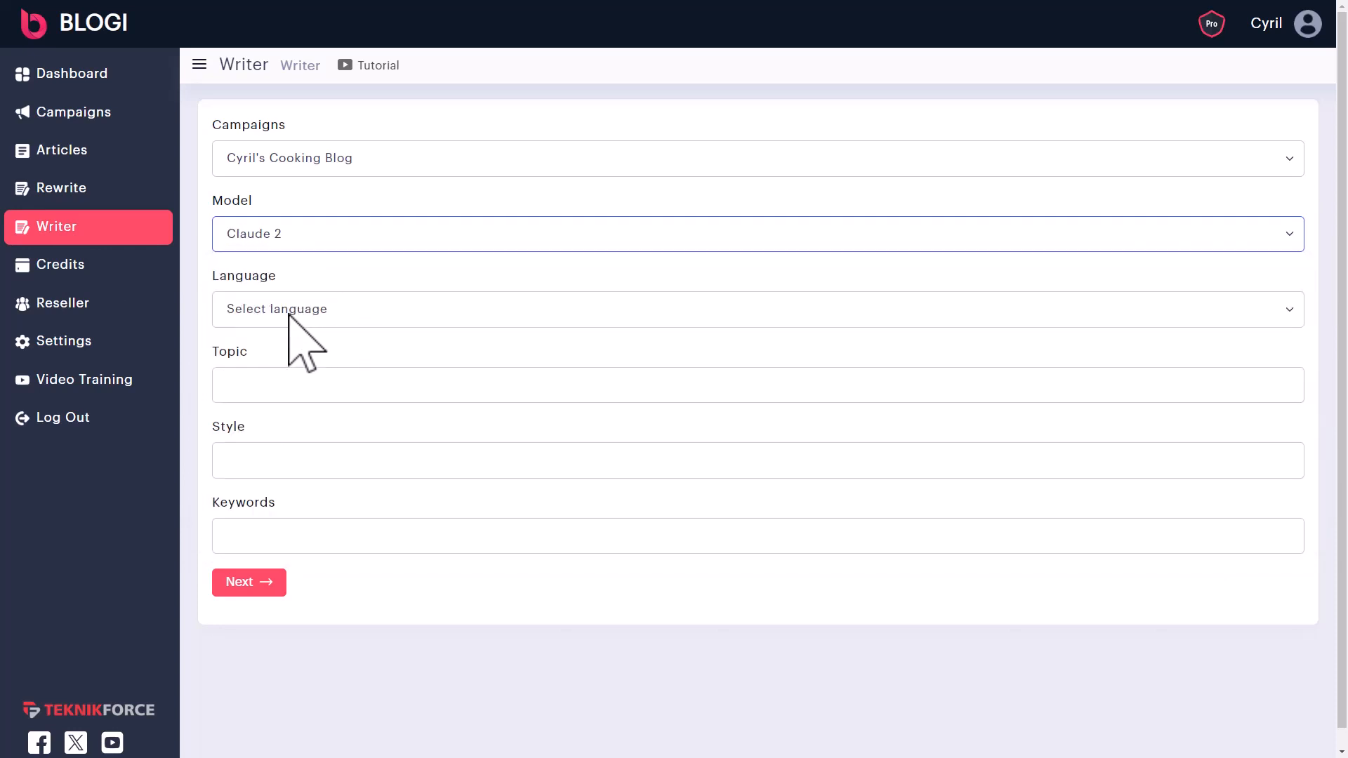
left_click(291, 311)
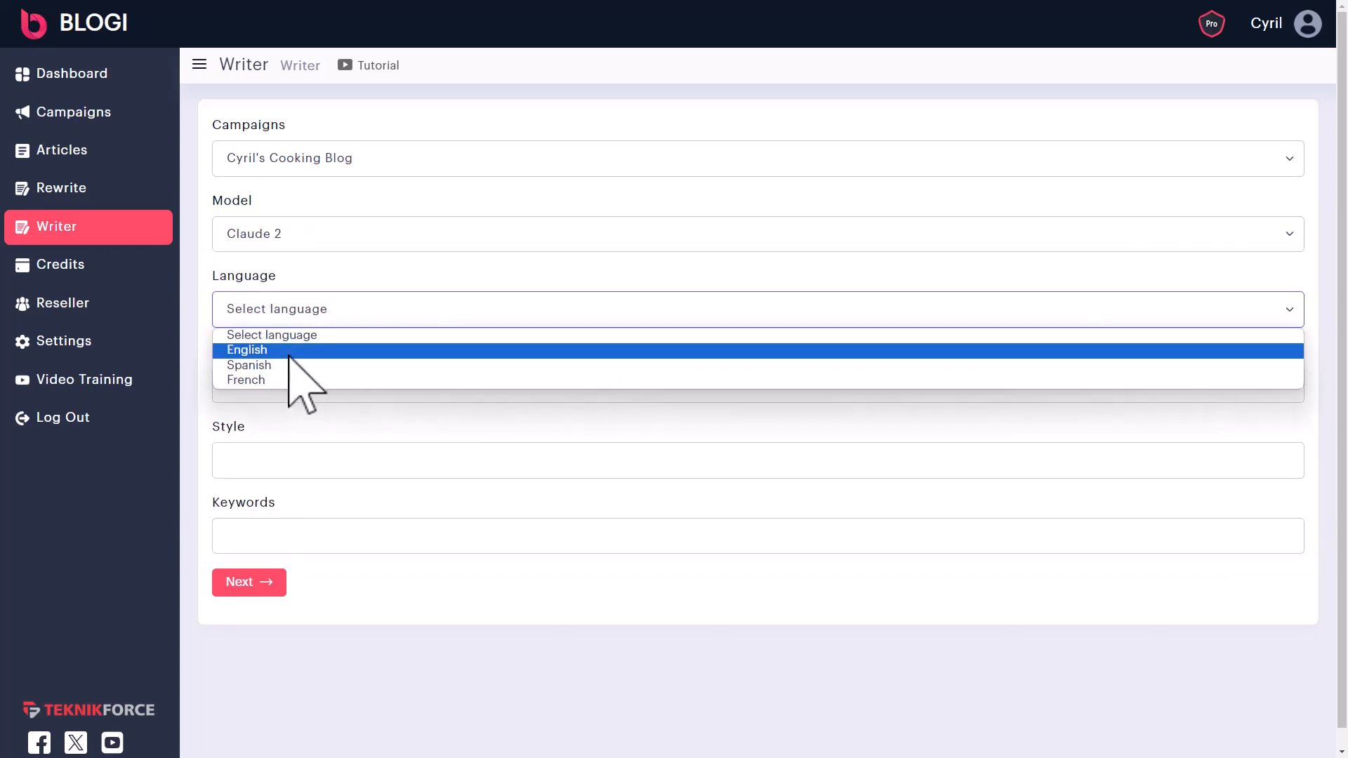
left_click(292, 350)
- Set the topic to 'The ethics of nuclear research' with style 'comic' and generate the article
key("Tab")
key("BackSpace")
key("ctrl+v")
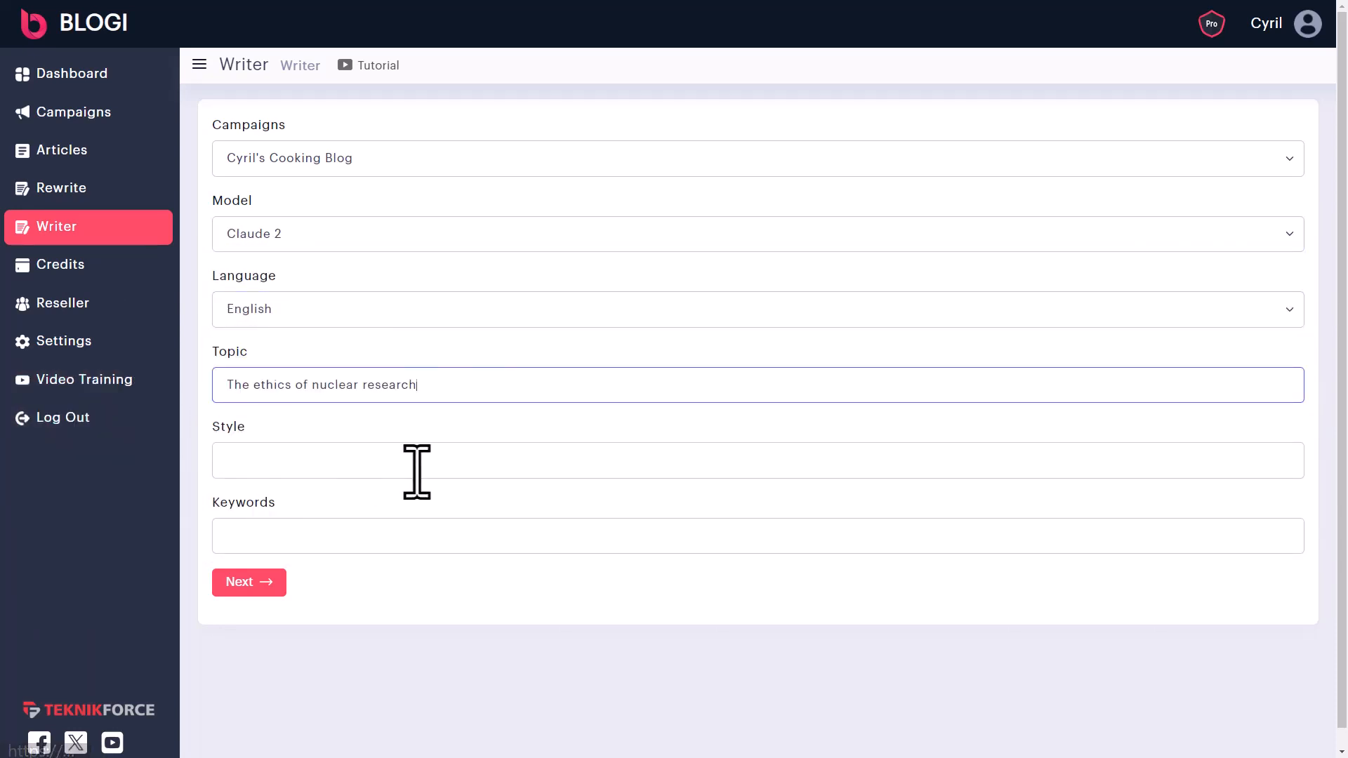
left_click(327, 470)
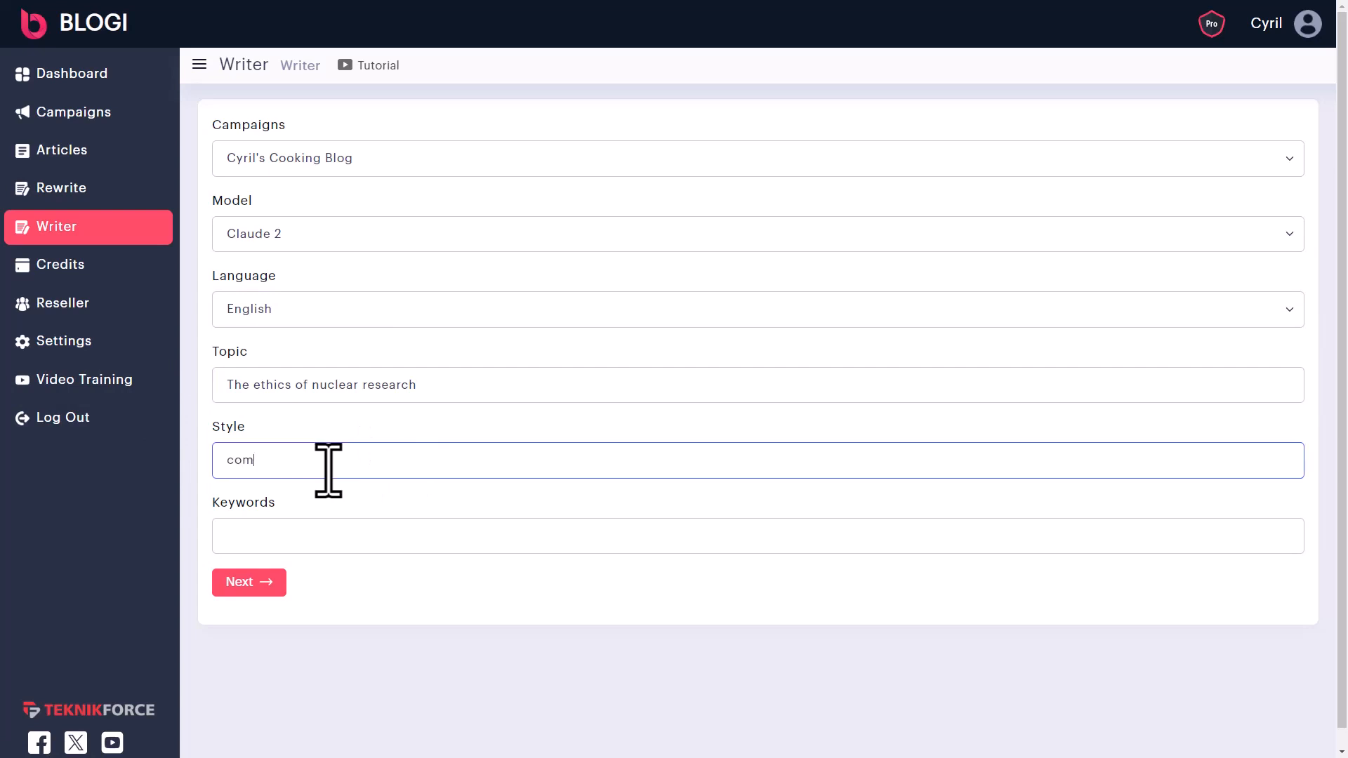
type("comic")
left_click(271, 546)
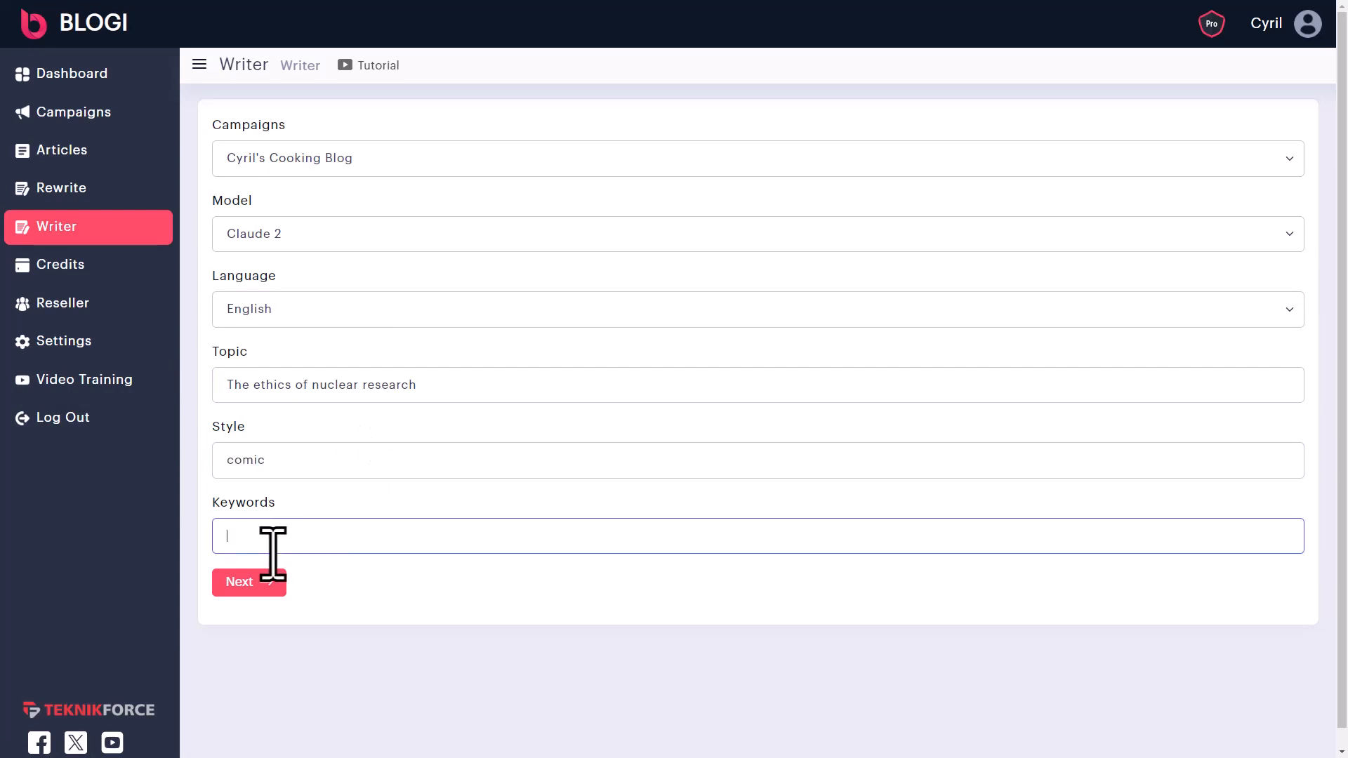
left_click(239, 591)
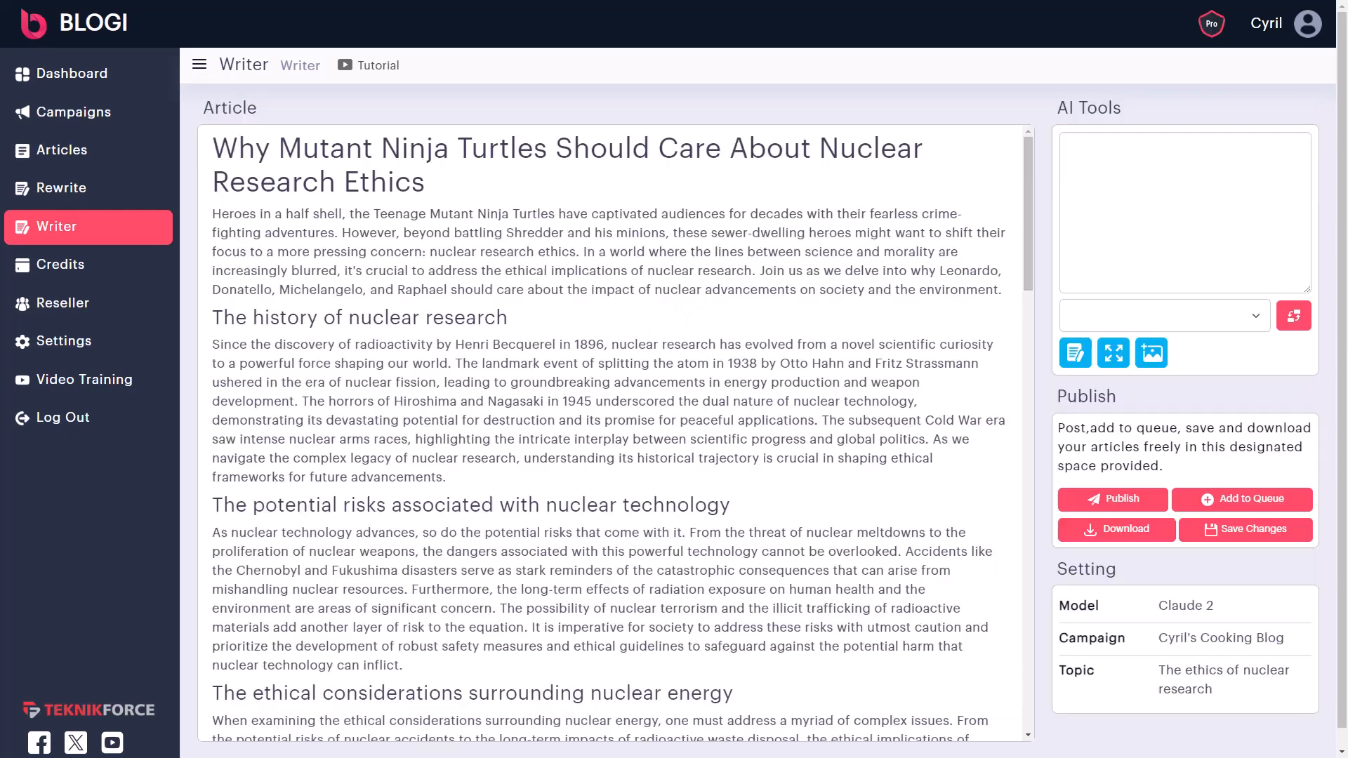
- Load the title and intro paragraph into the AI tools, undoing stray test characters typed into the intro
left_click_drag(396, 145, 505, 263)
scroll(514, 439, "down", 10)
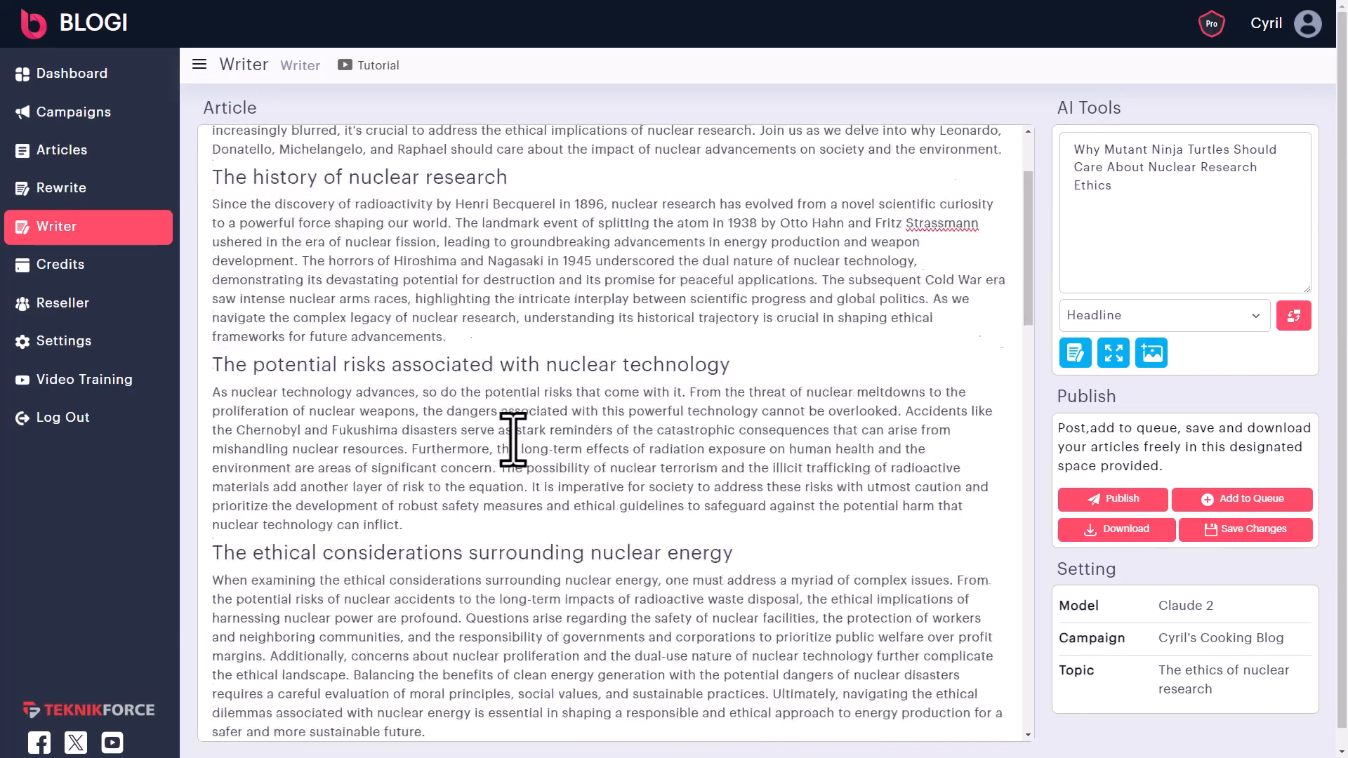
scroll(504, 500, "down", 3)
scroll(499, 602, "up", 15)
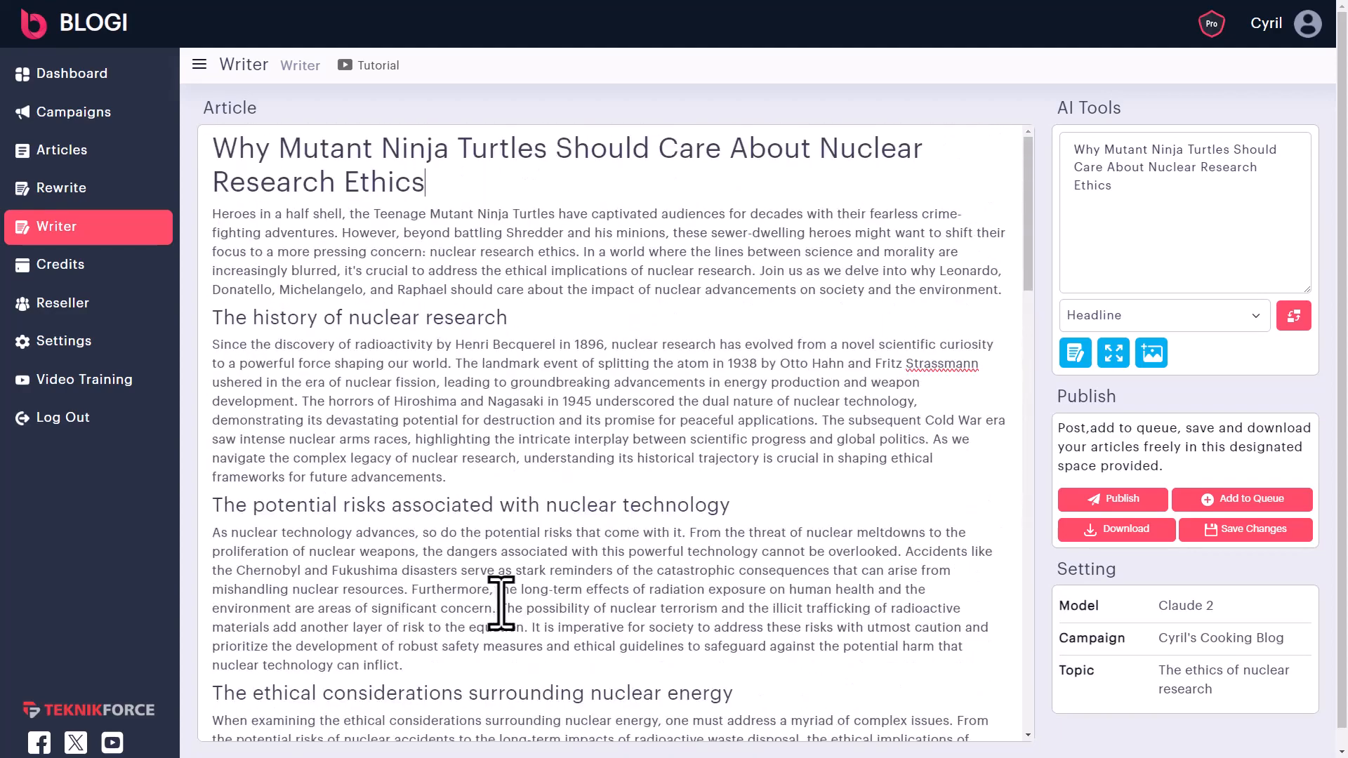
left_click(595, 253)
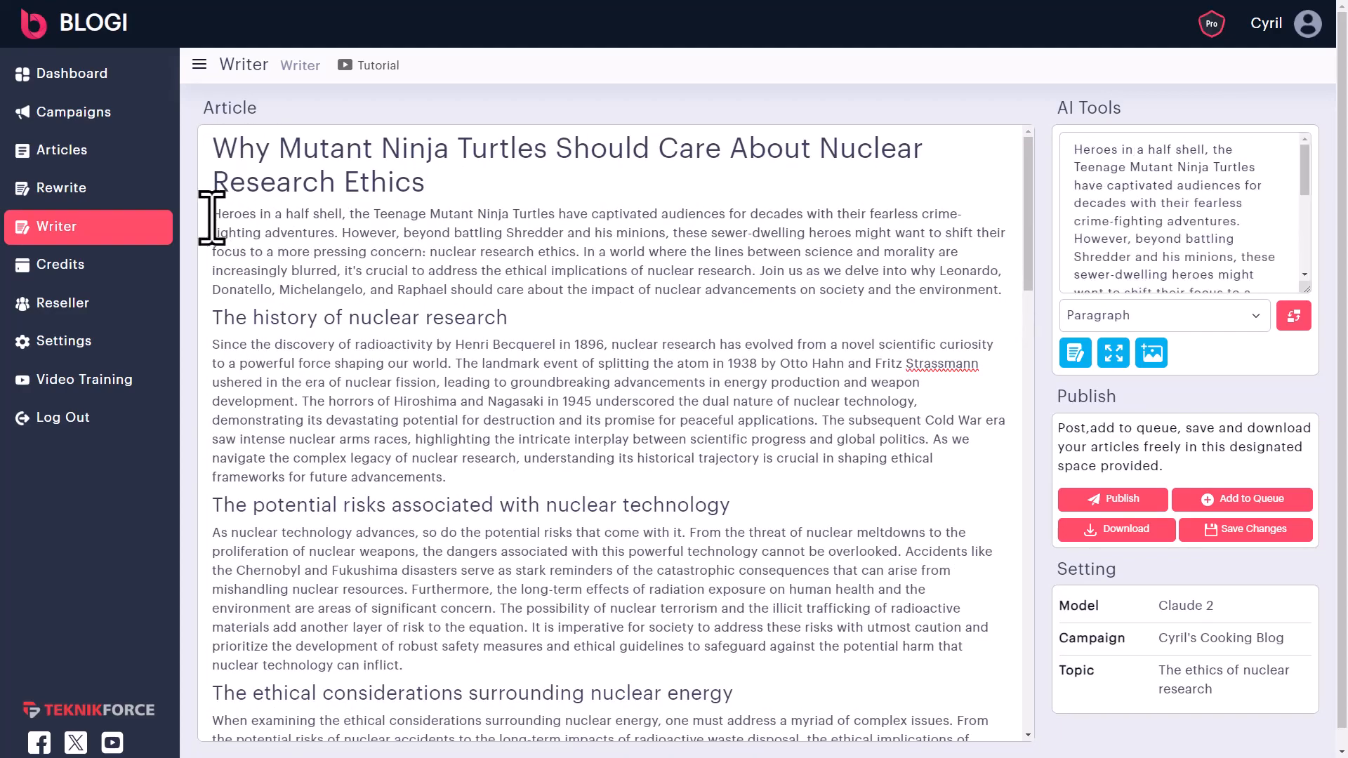
left_click(235, 221)
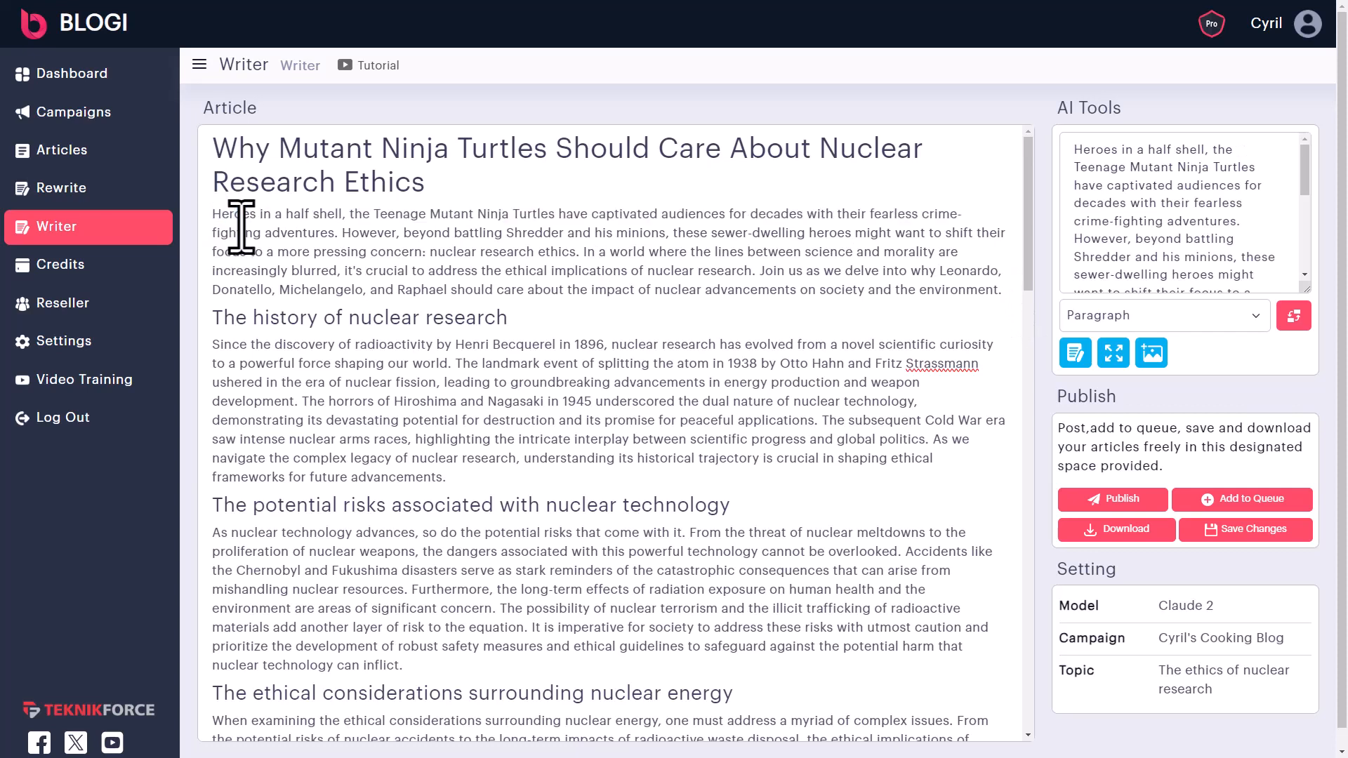
type("dfsdf")
key("ctrl+z")
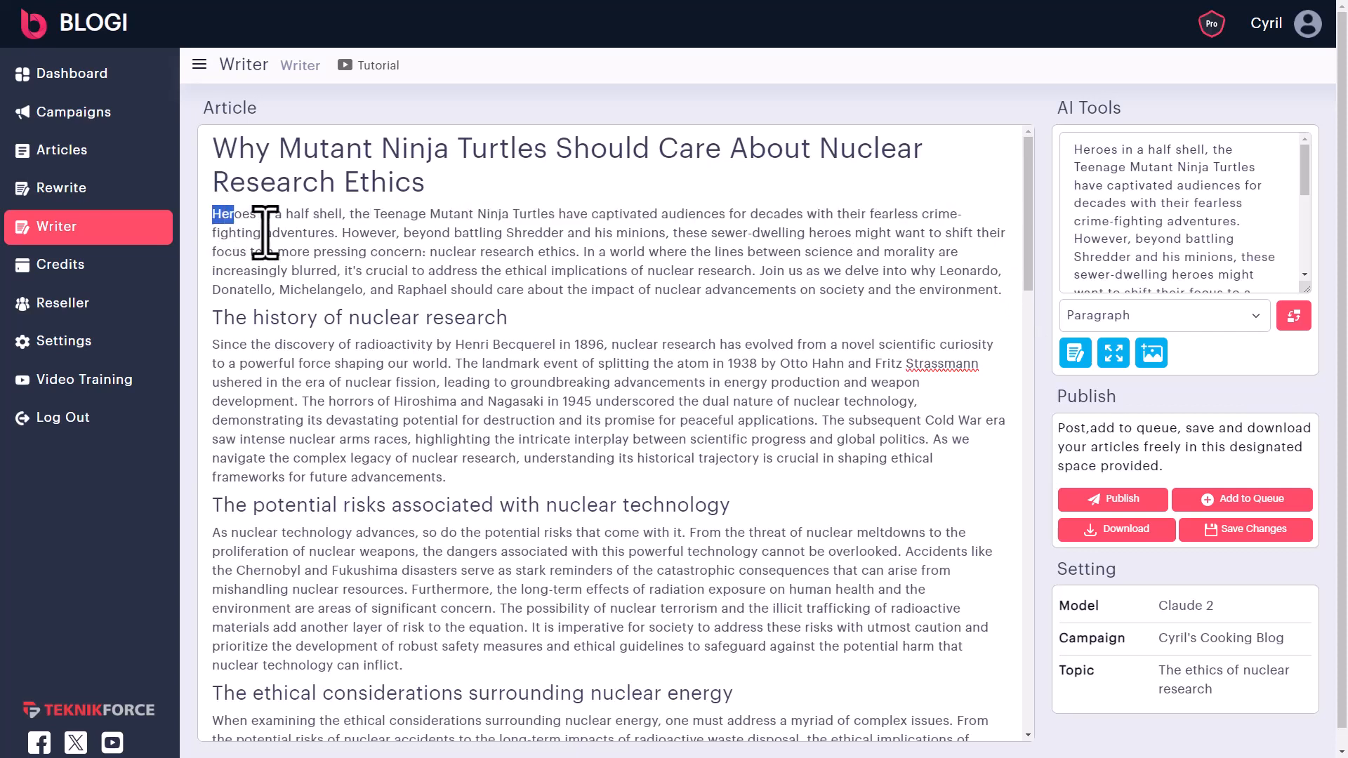
- Rewrite the whole intro with AI and replace it with the 'Superheroes donning shells' version
left_click_drag(212, 214, 1003, 296)
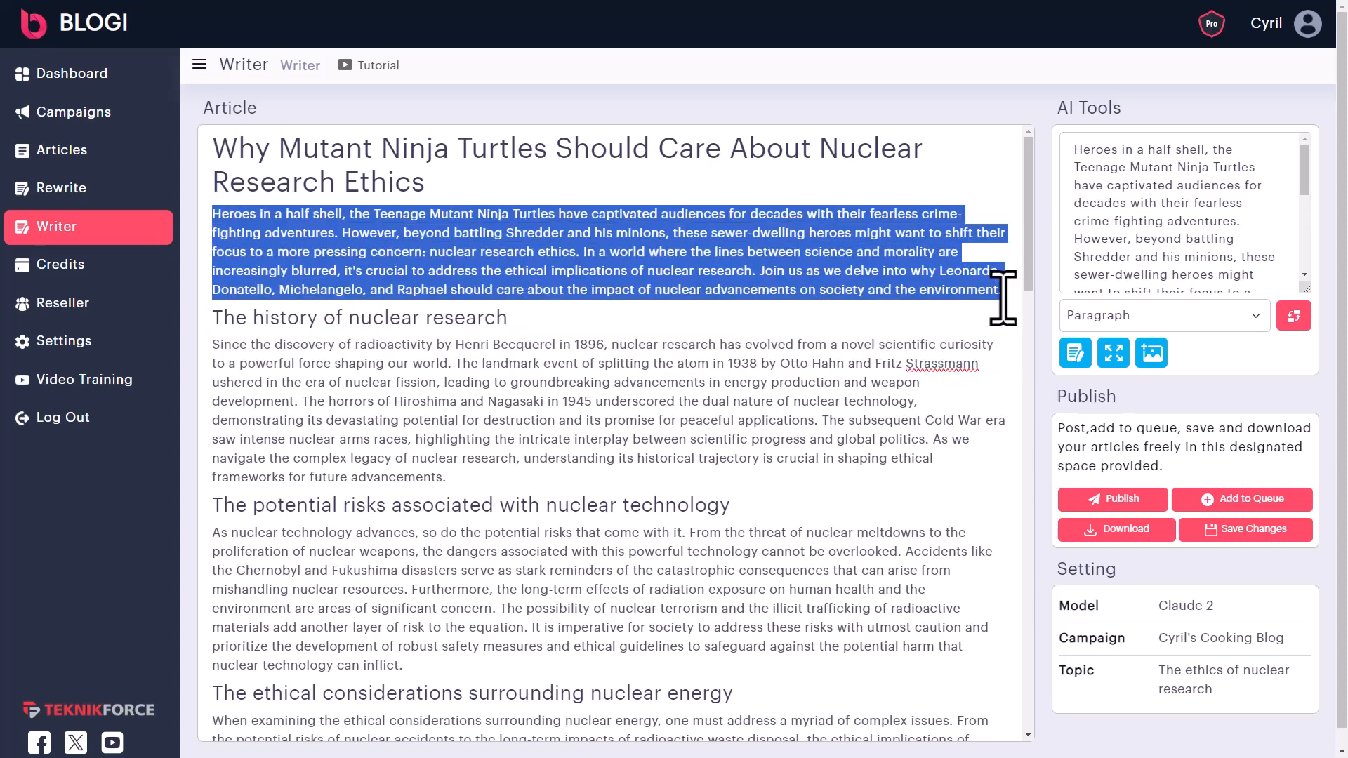
left_click(1082, 359)
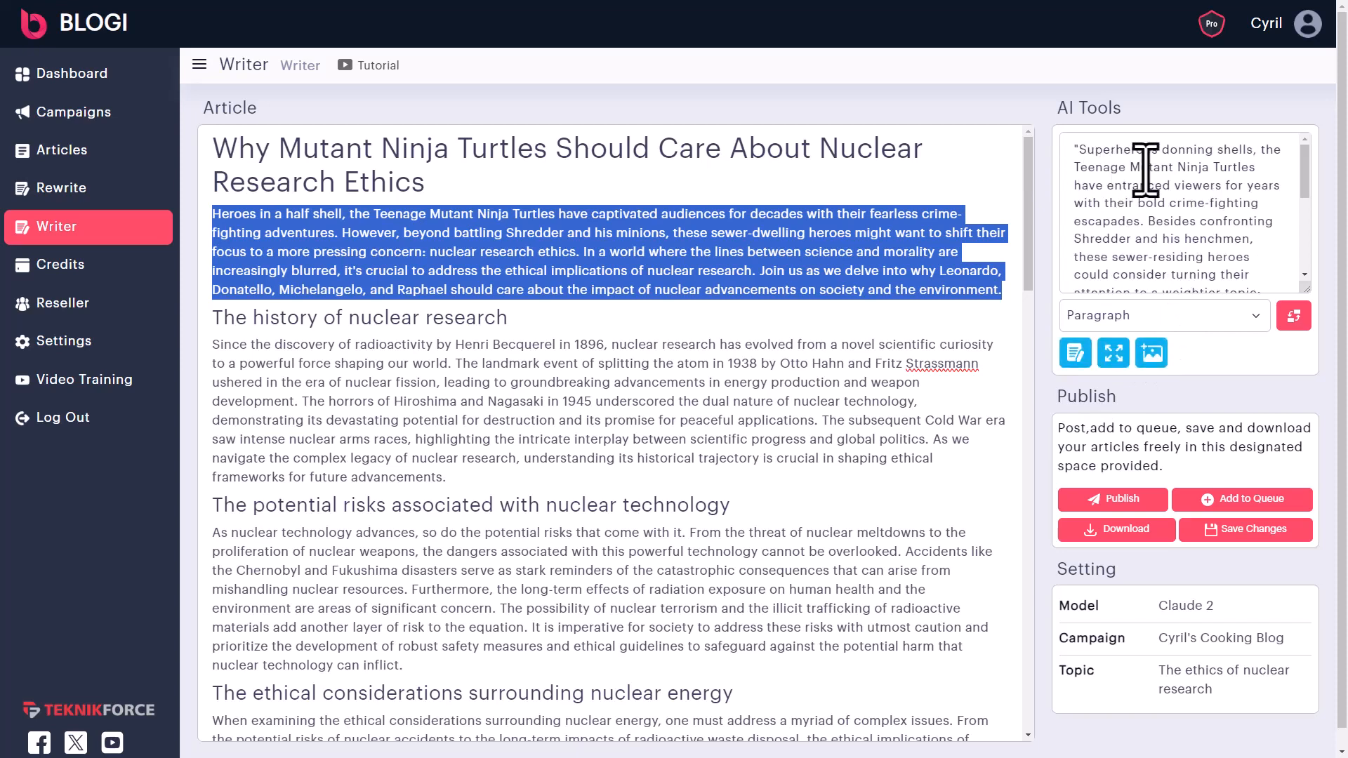
scroll(1205, 231, "down", 5)
scroll(1205, 274, "up", 5)
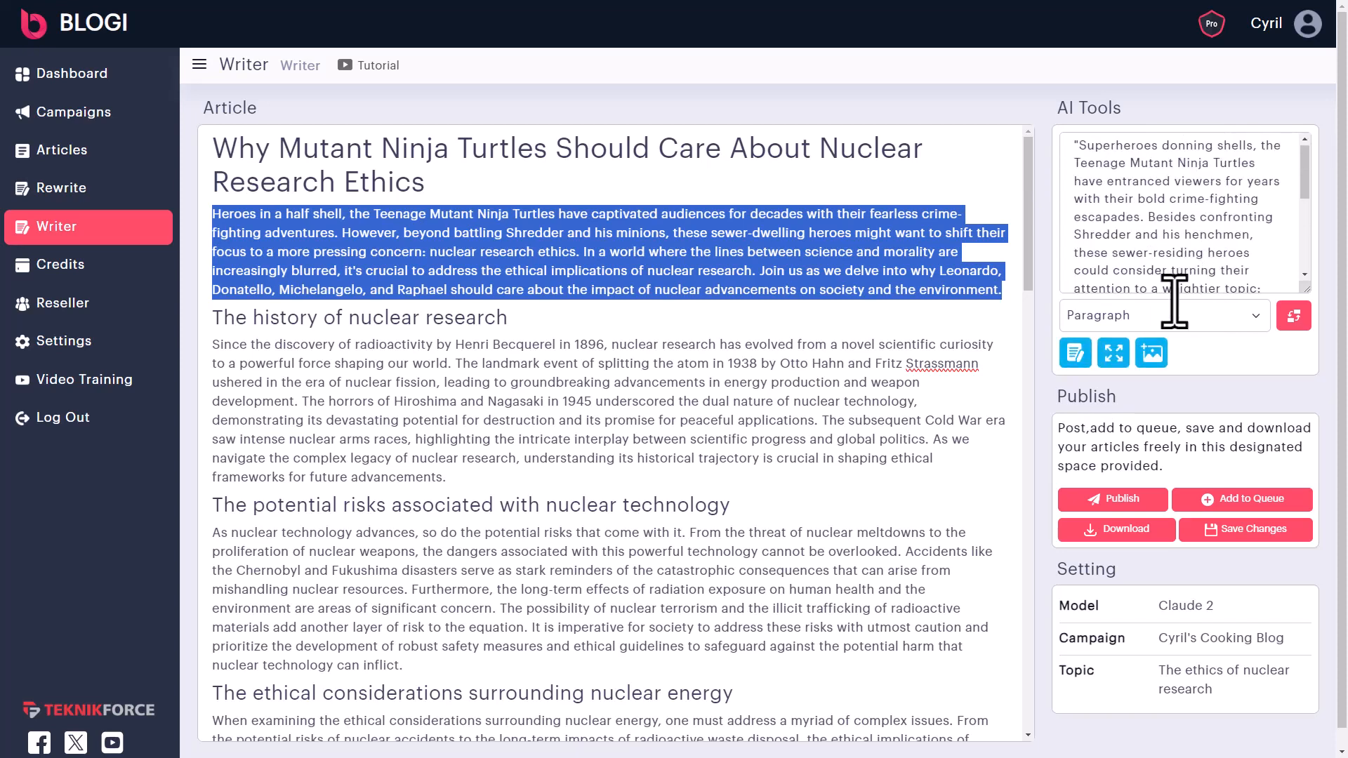
left_click(1299, 323)
left_click_drag(304, 224, 547, 302)
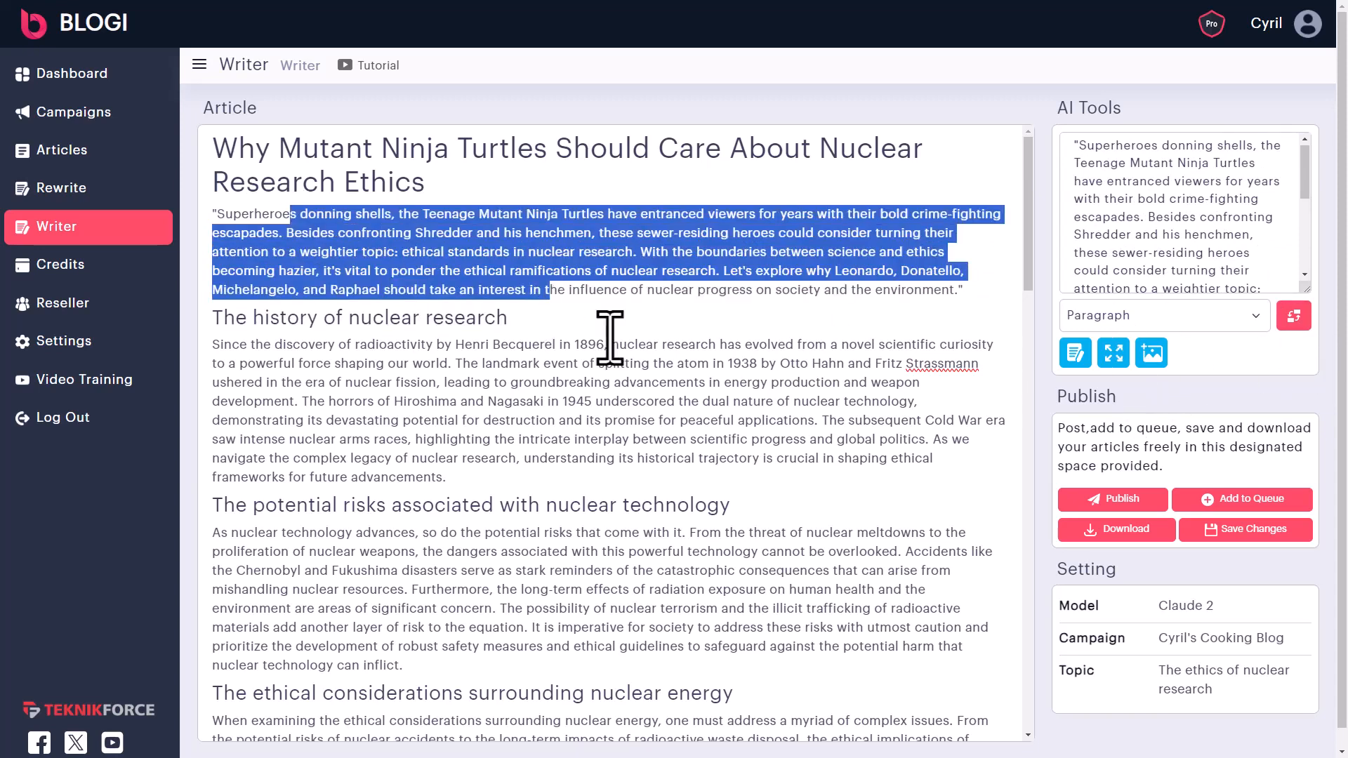
- Break the history section before 'The horrors' and after its first sentence into three paragraphs
left_click_drag(549, 363, 740, 459)
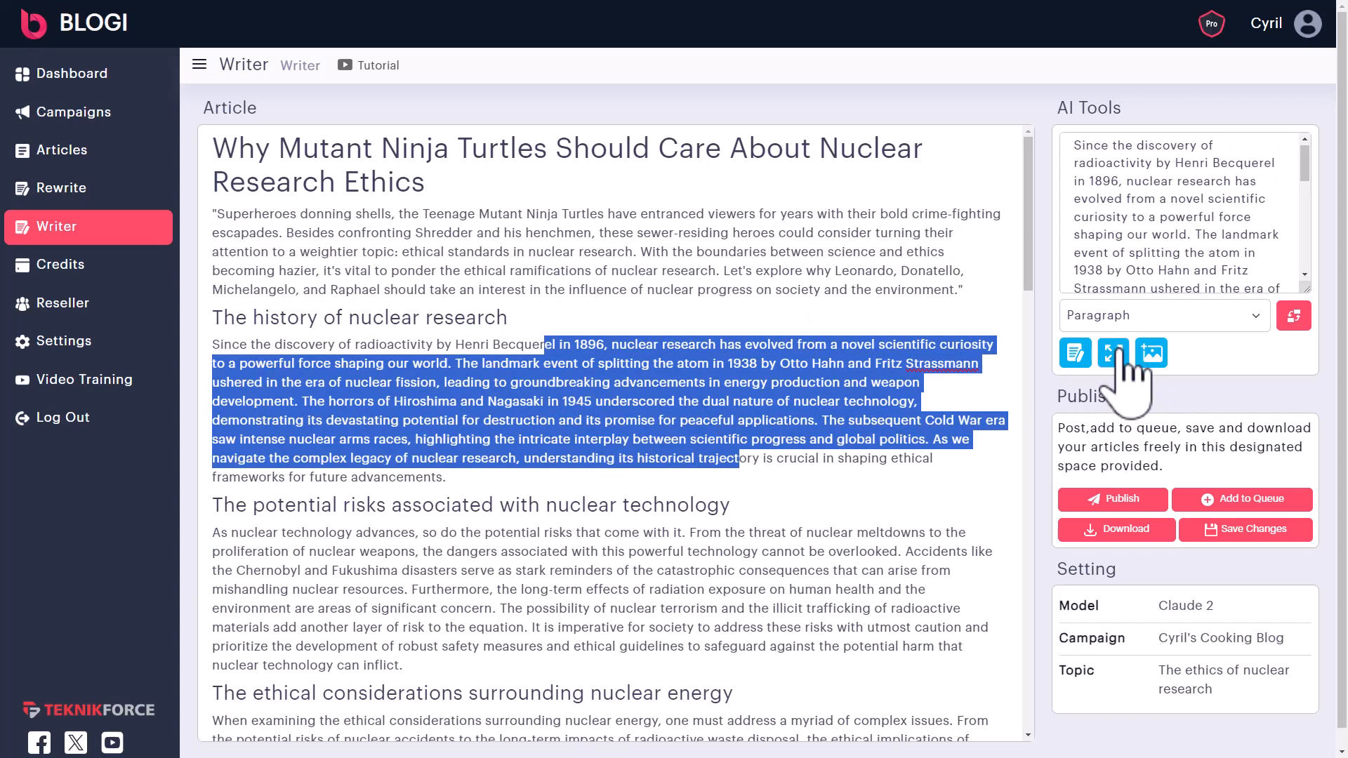
left_click(554, 412)
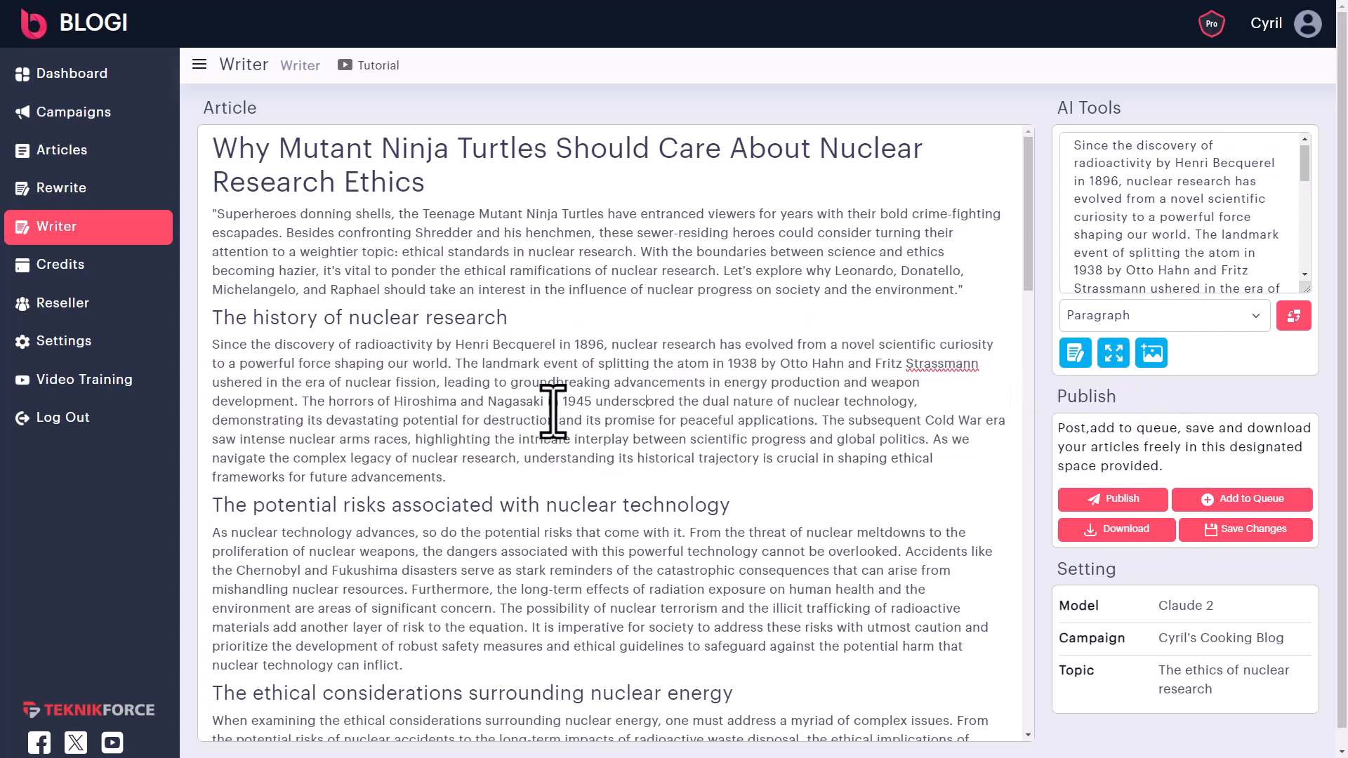
left_click(304, 406)
key("Return")
key("Return")
key("BackSpace")
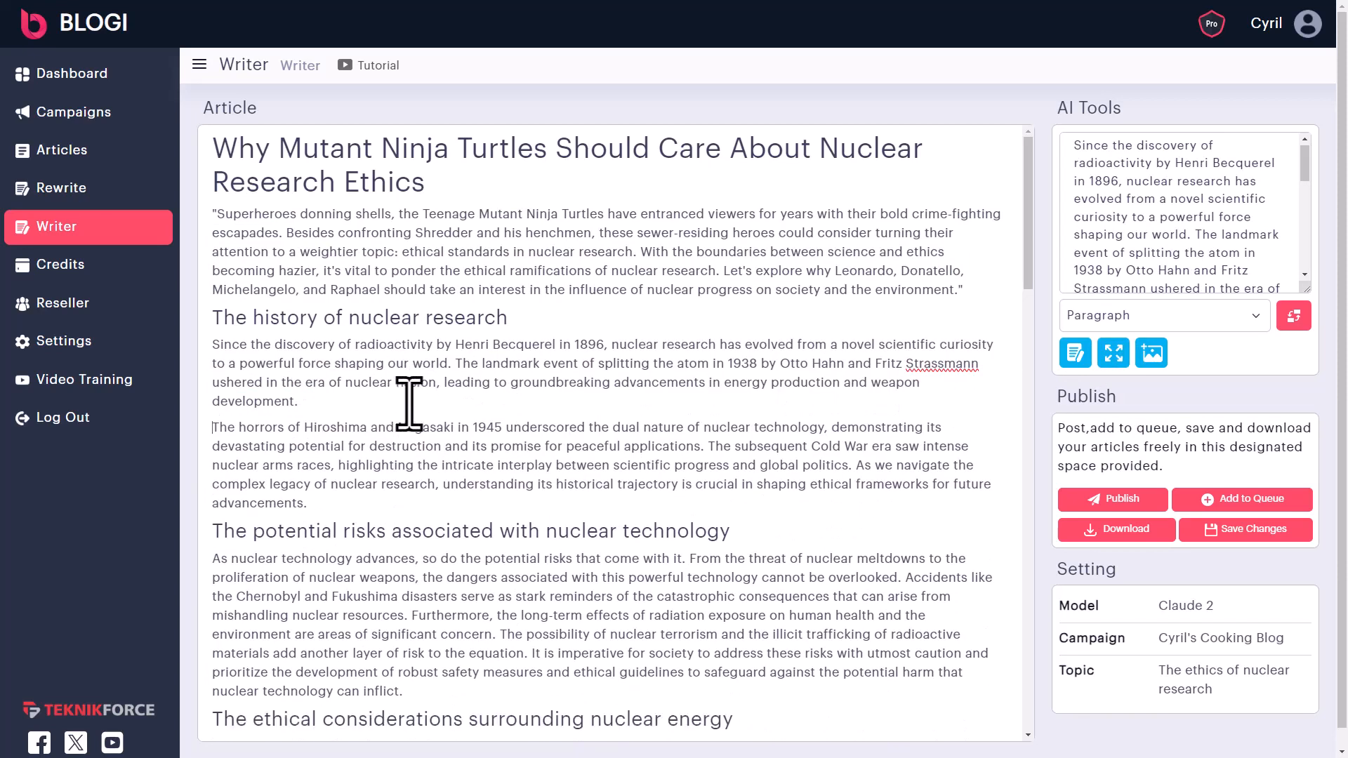
left_click(457, 370)
key("Return")
key("Return")
- Select the intro's opening phrase about the turtles for the AI tools
left_click_drag(457, 364, 213, 344)
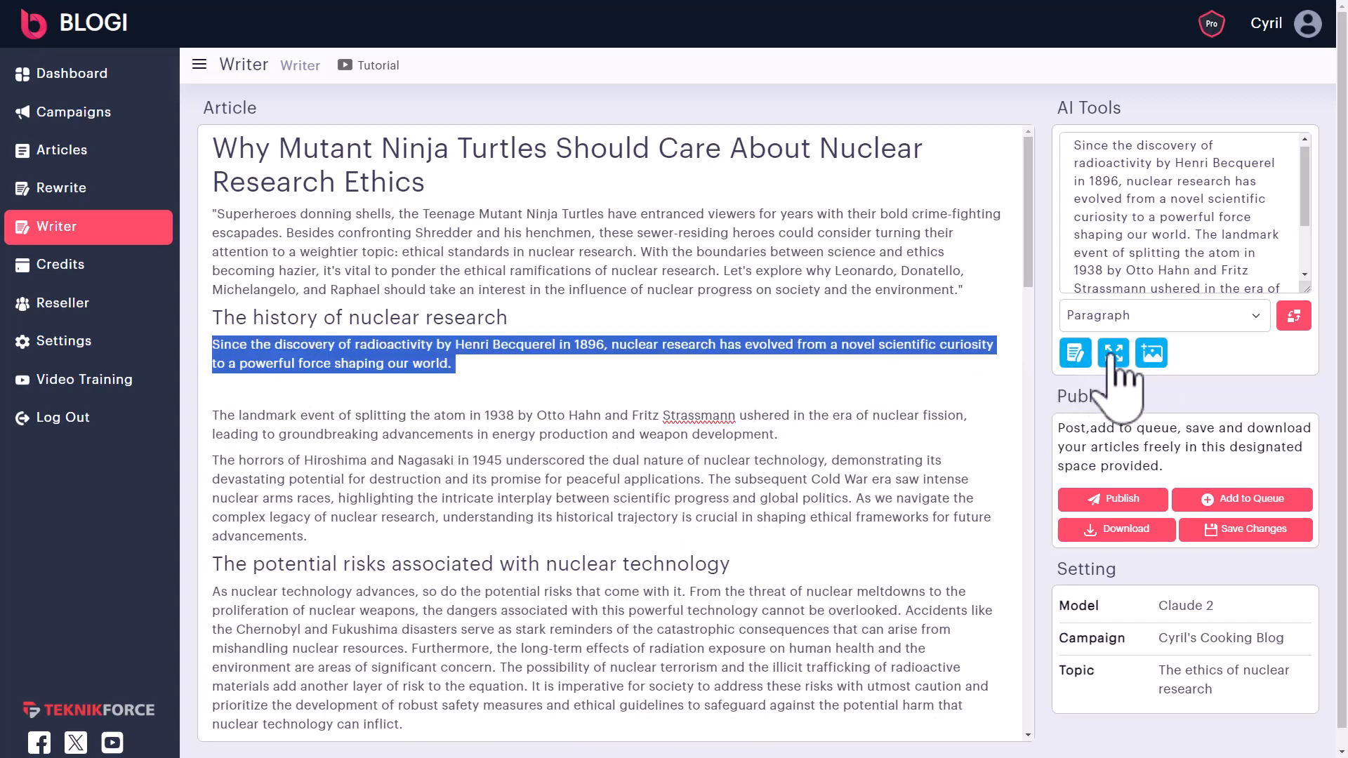
left_click(439, 386)
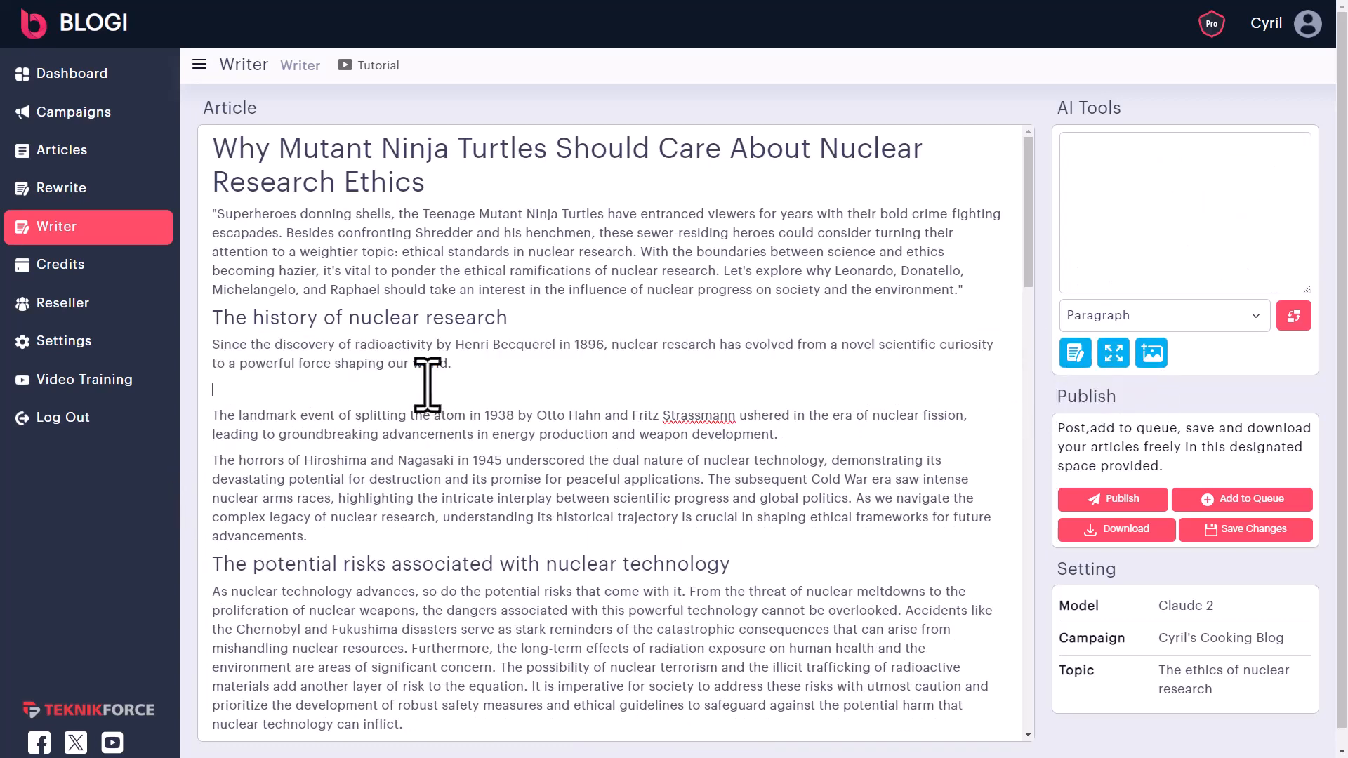
left_click(407, 270)
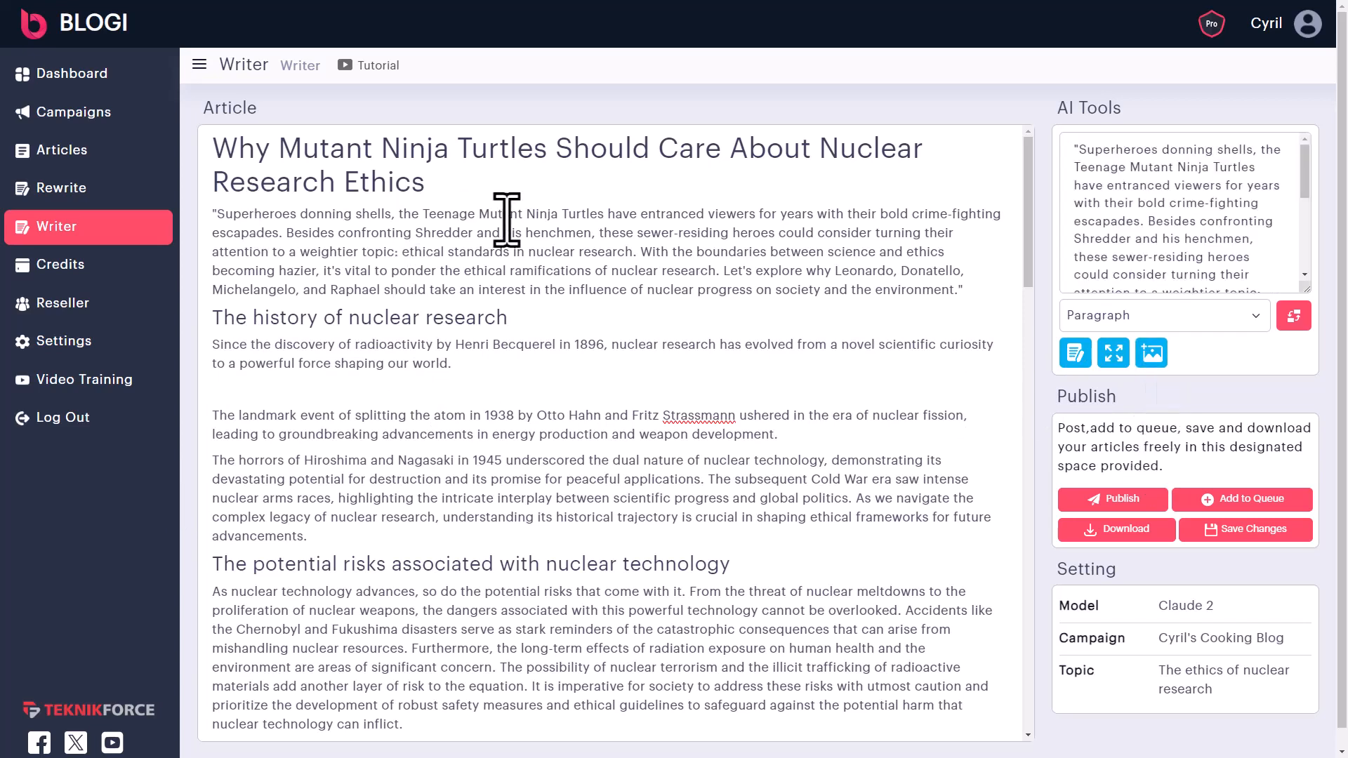
left_click_drag(218, 218, 607, 218)
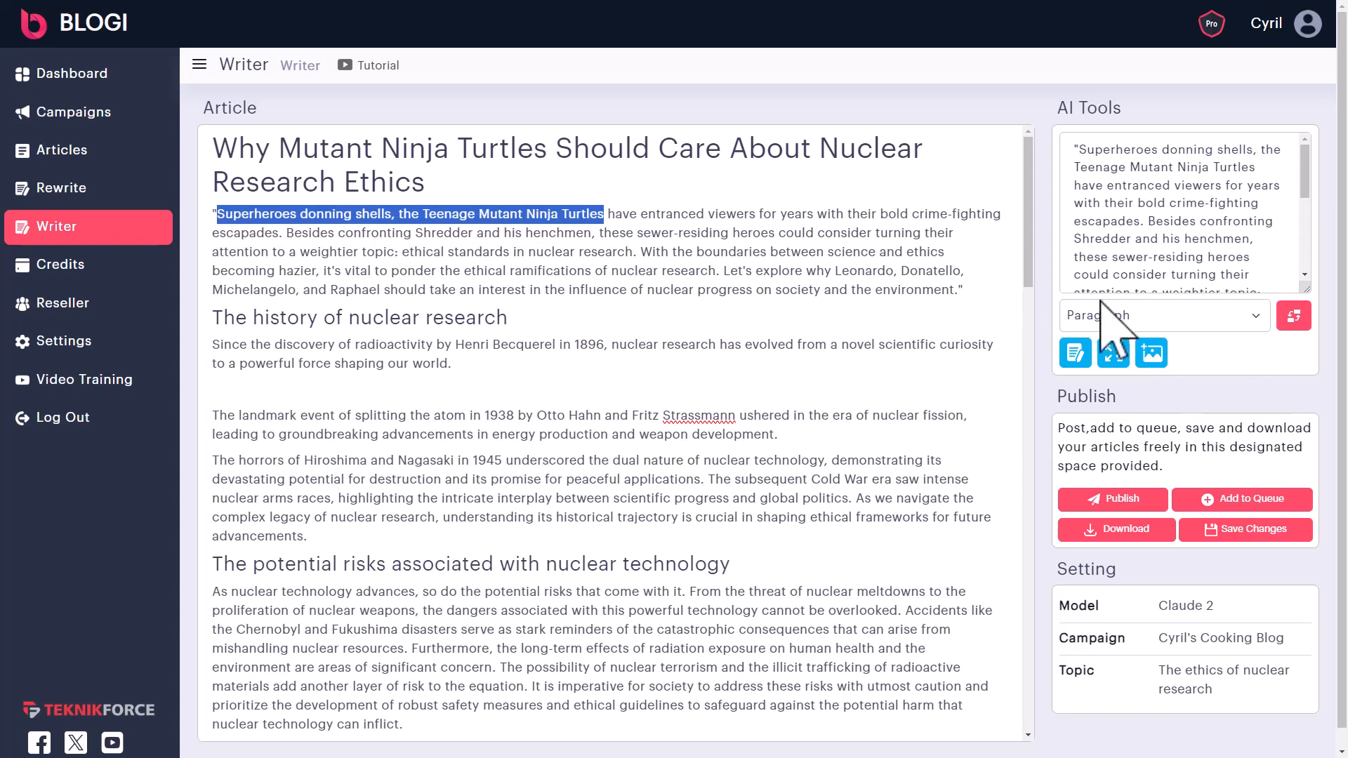
- Generate an AI turtle illustration from the selected intro phrase
left_click(1155, 354)
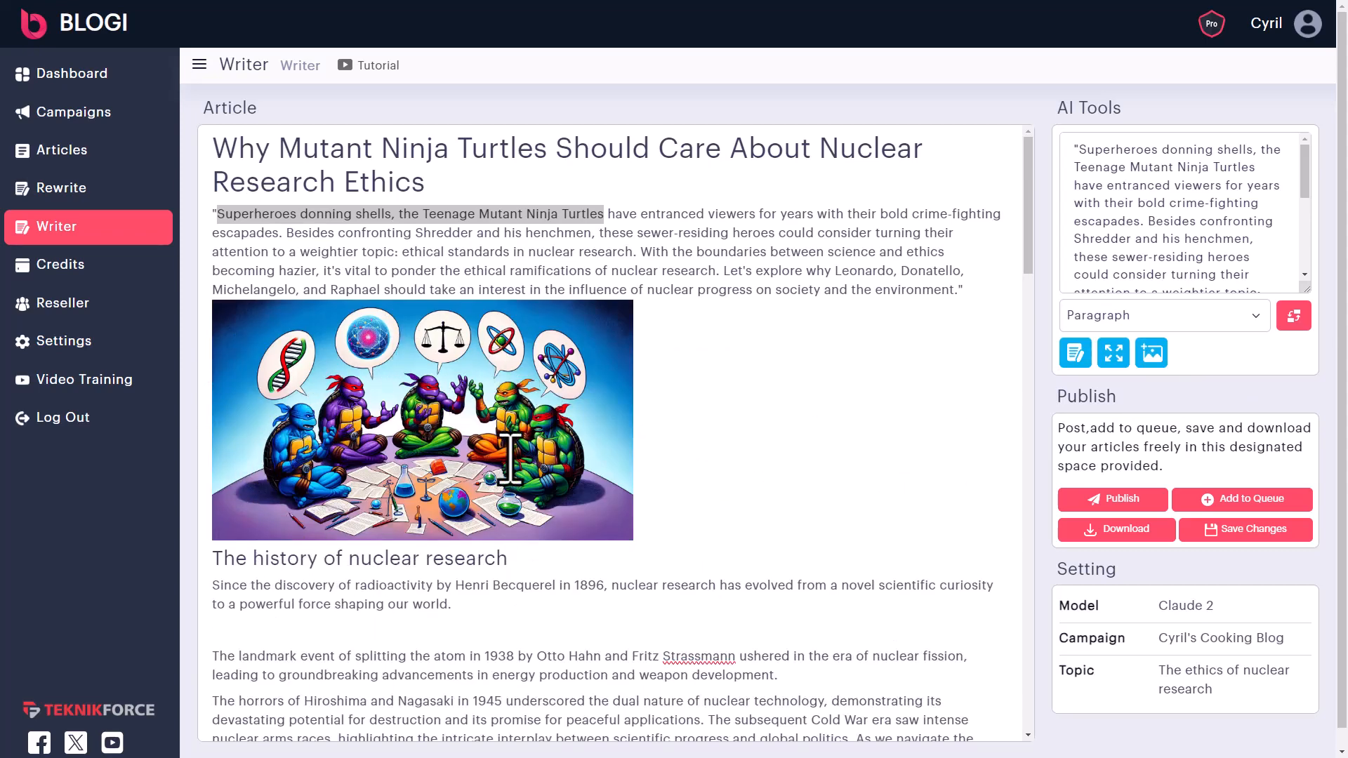
left_click(797, 423)
scroll(467, 426, "down", 4)
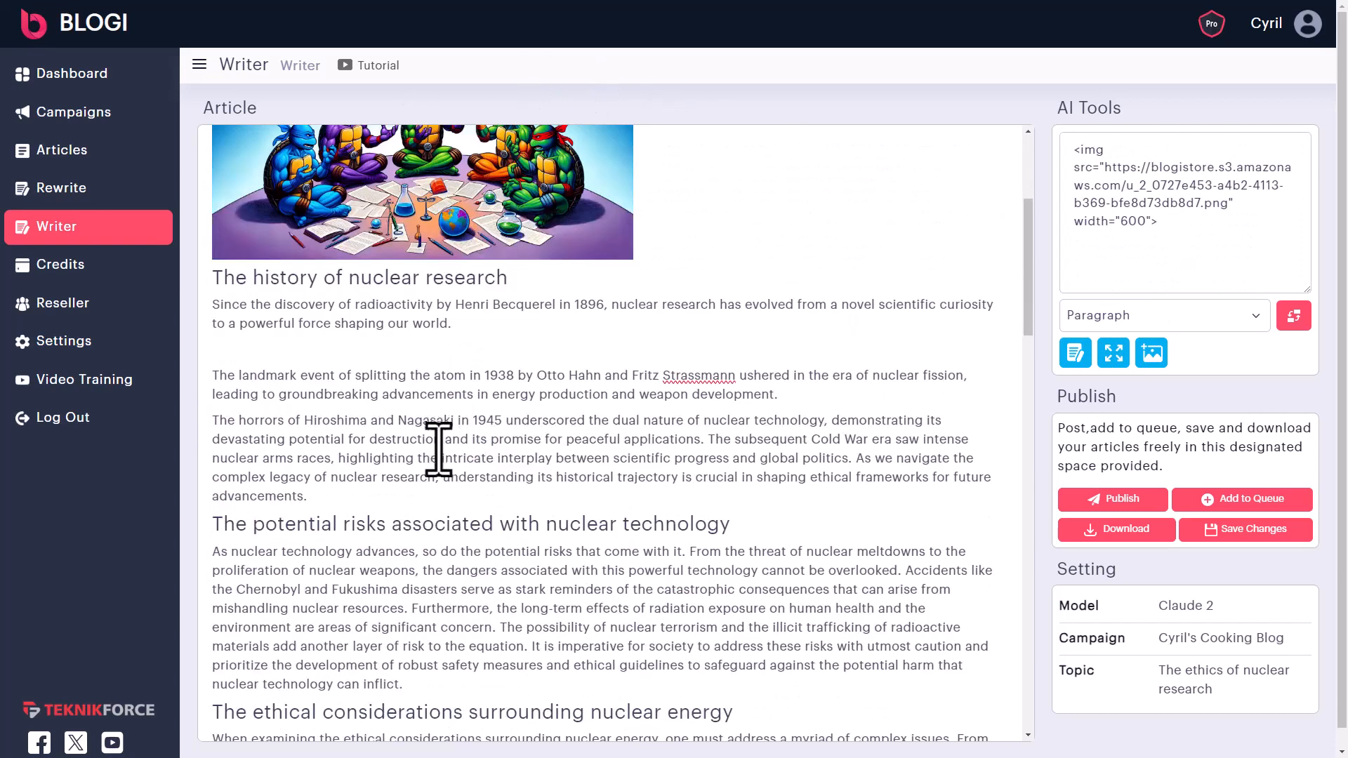
- Delete the passage after 'destruction' in the Hiroshima paragraph and correct 'between'
left_click_drag(444, 439, 560, 461)
type("fg")
key("BackSpace")
key("BackSpace")
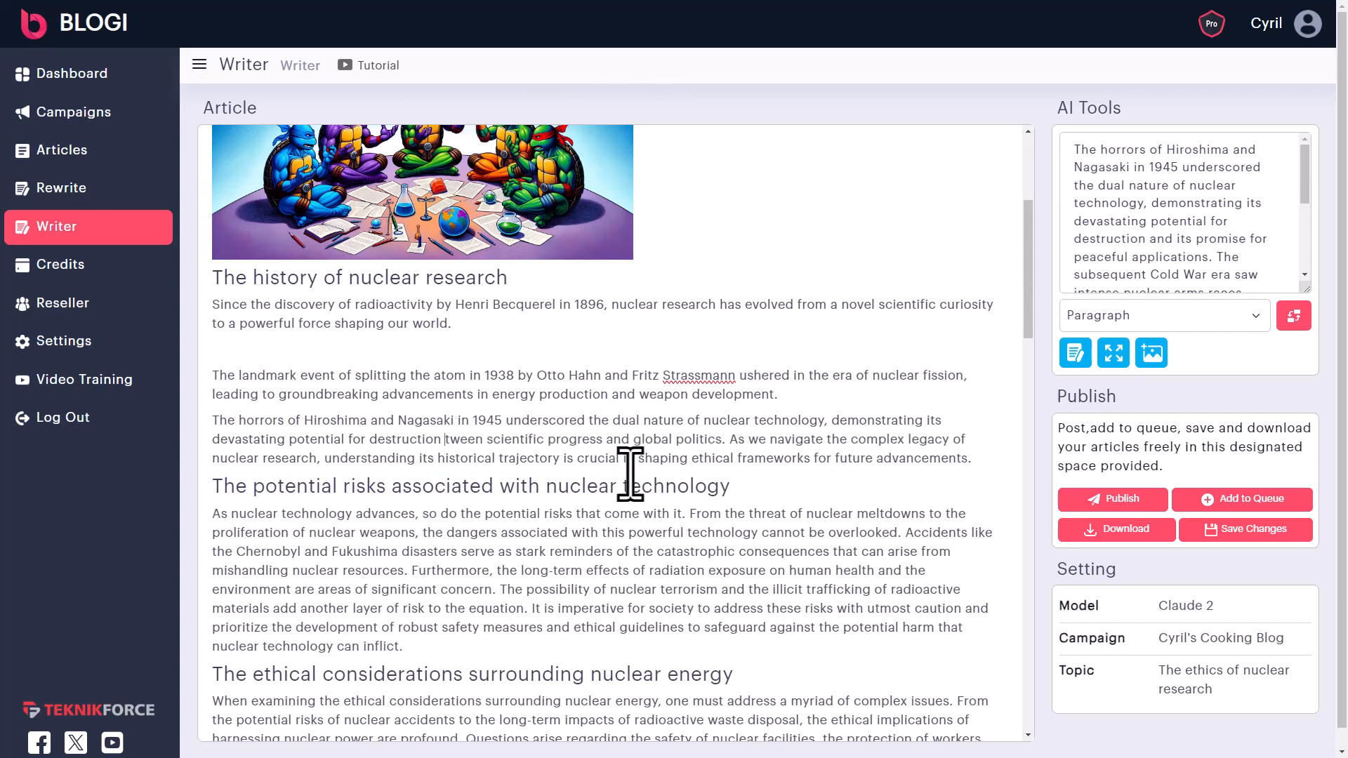
type("bet")
key("BackSpace")
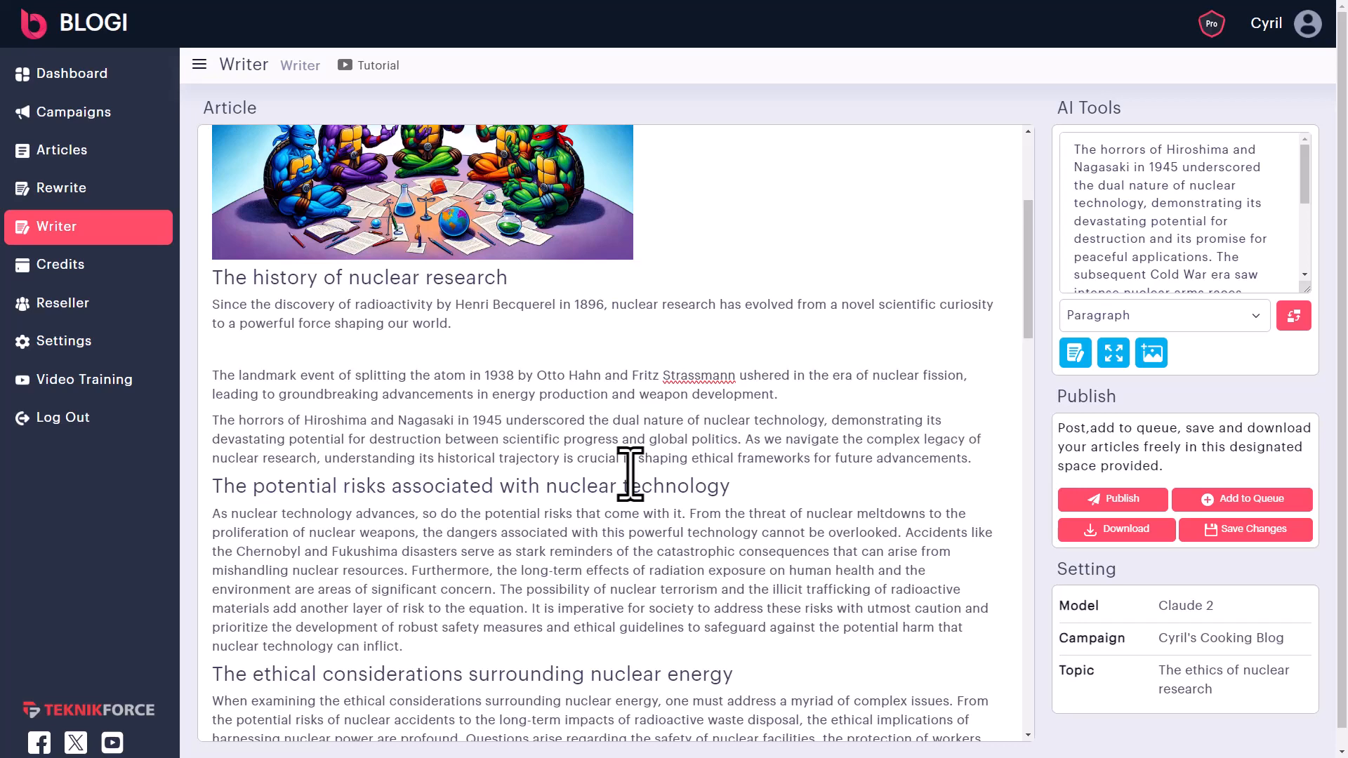
scroll(629, 475, "up", 4)
scroll(794, 457, "down", 4)
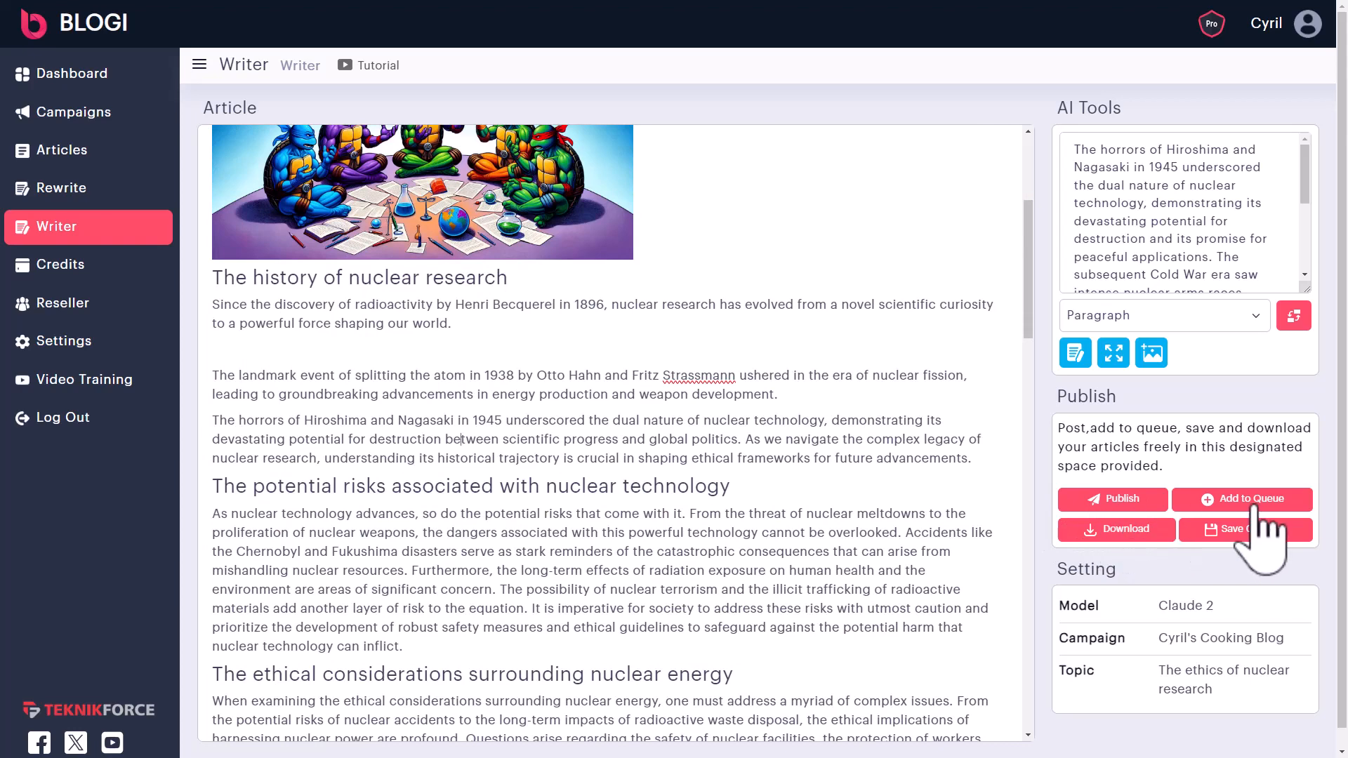
scroll(410, 474, "up", 4)
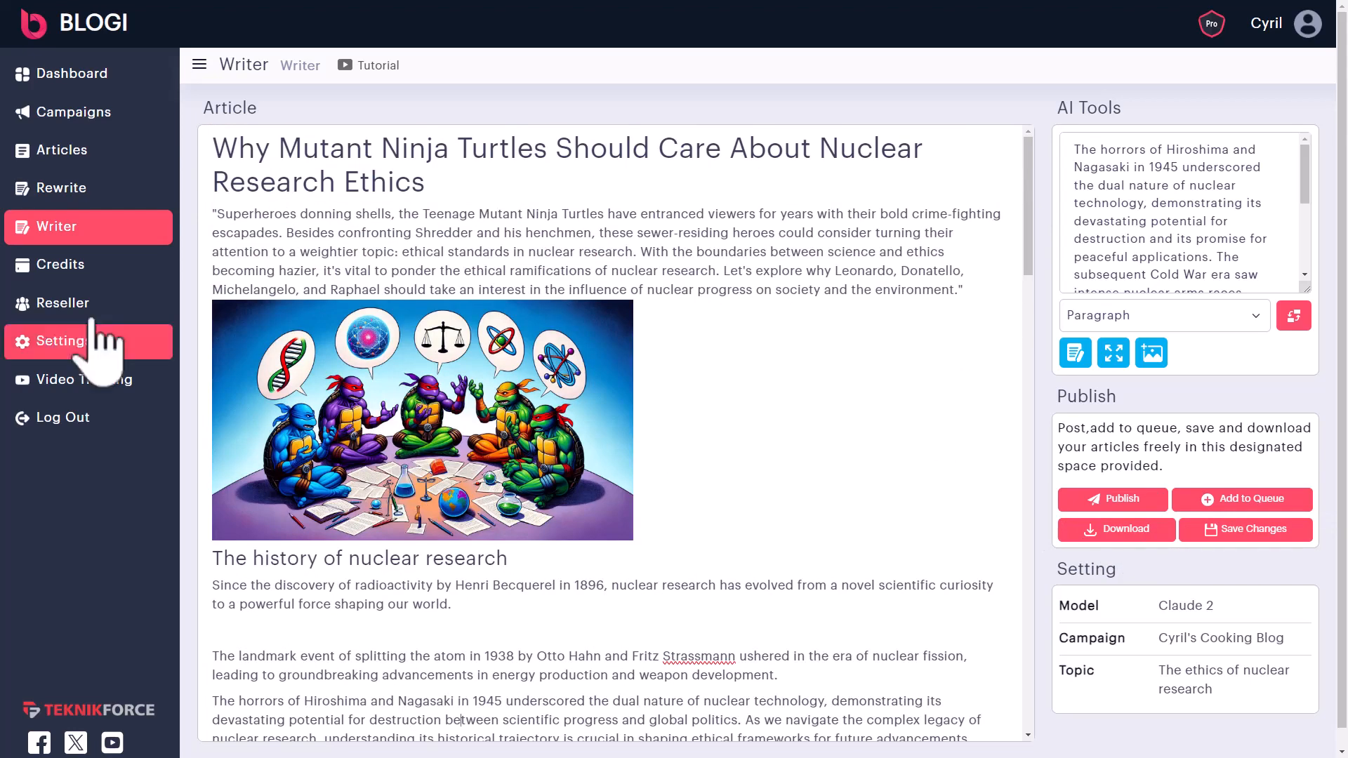